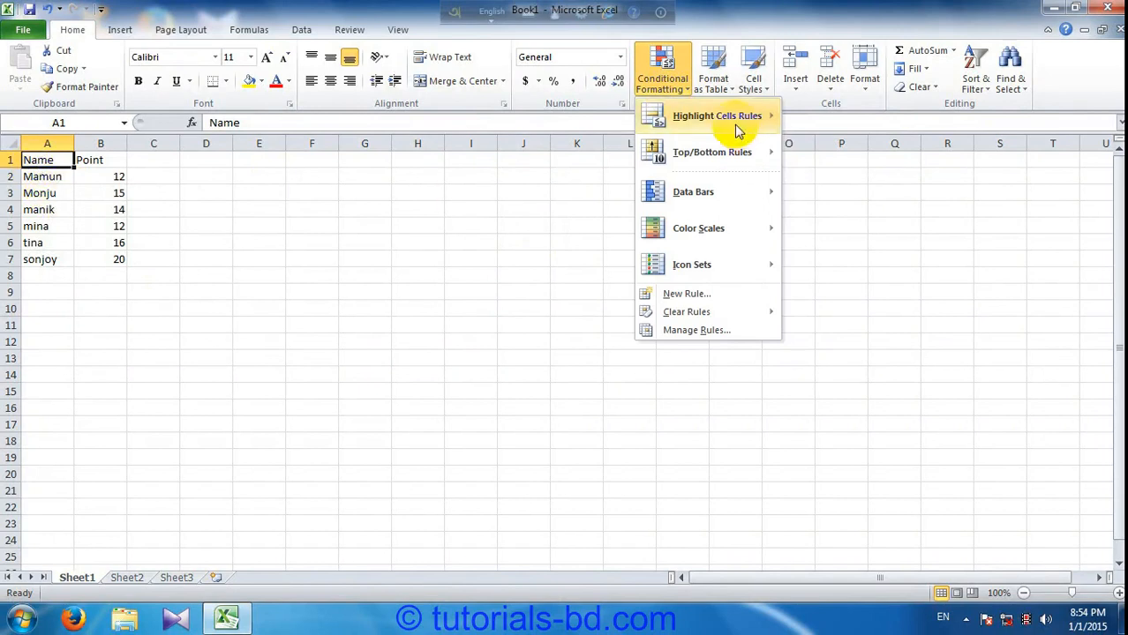
pyautogui.moveTo(673, 123)
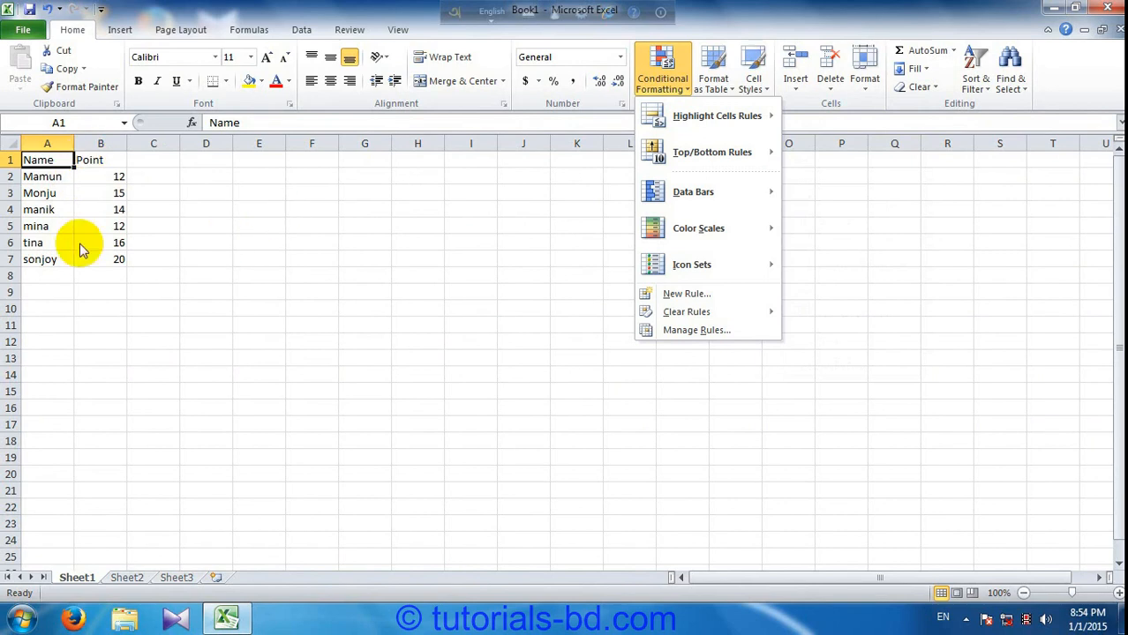
pyautogui.click(83, 175)
pyautogui.click(81, 177)
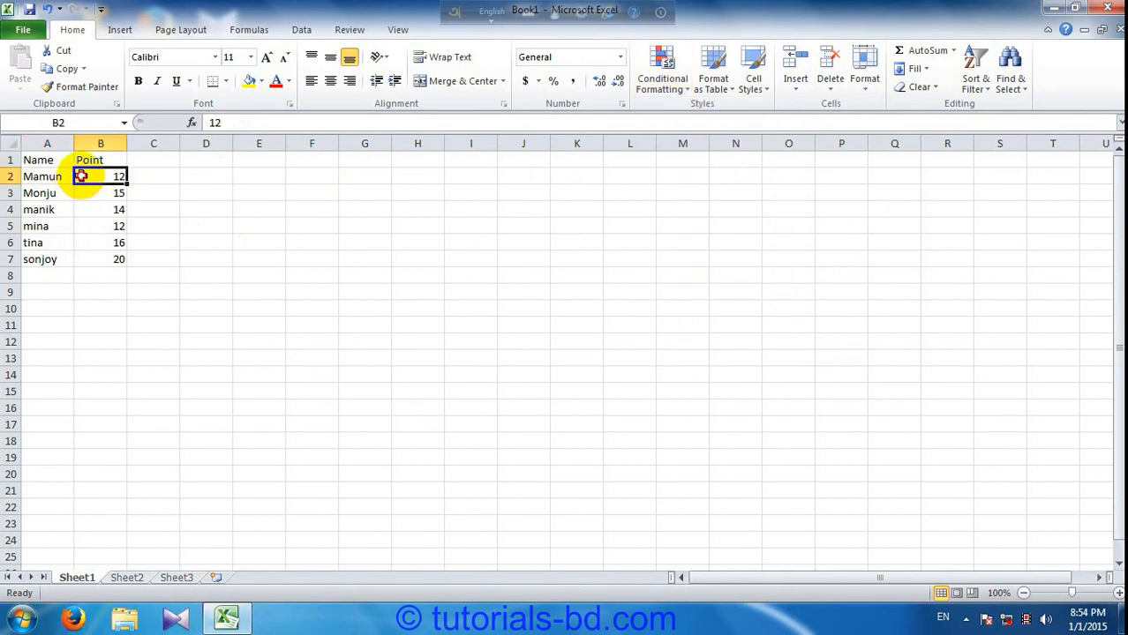
pyautogui.click(90, 200)
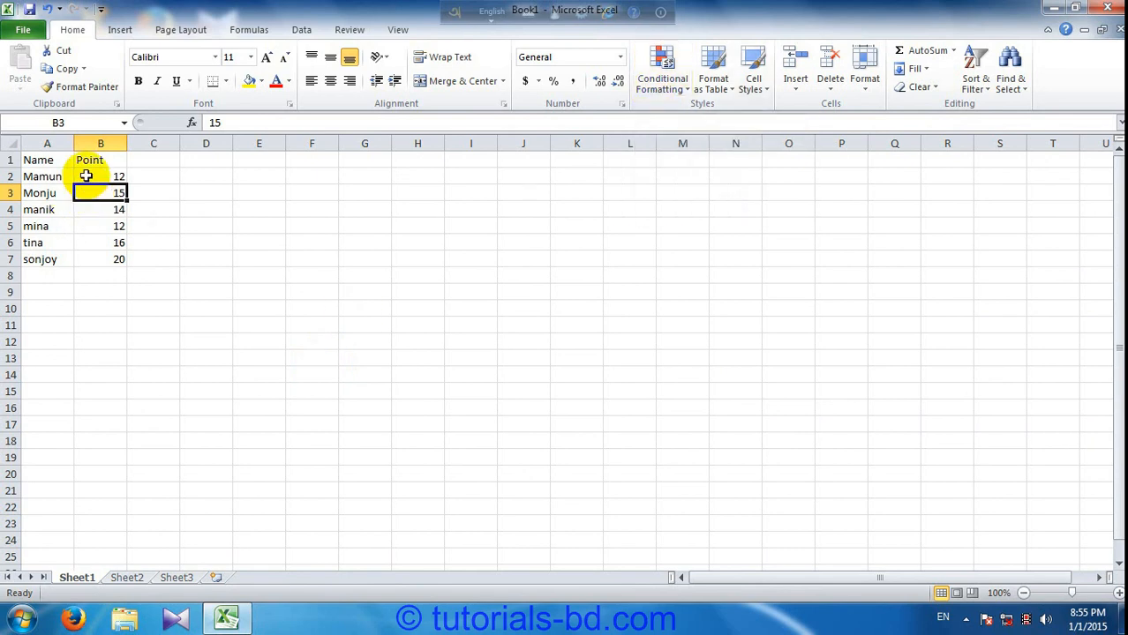
pyautogui.click(663, 83)
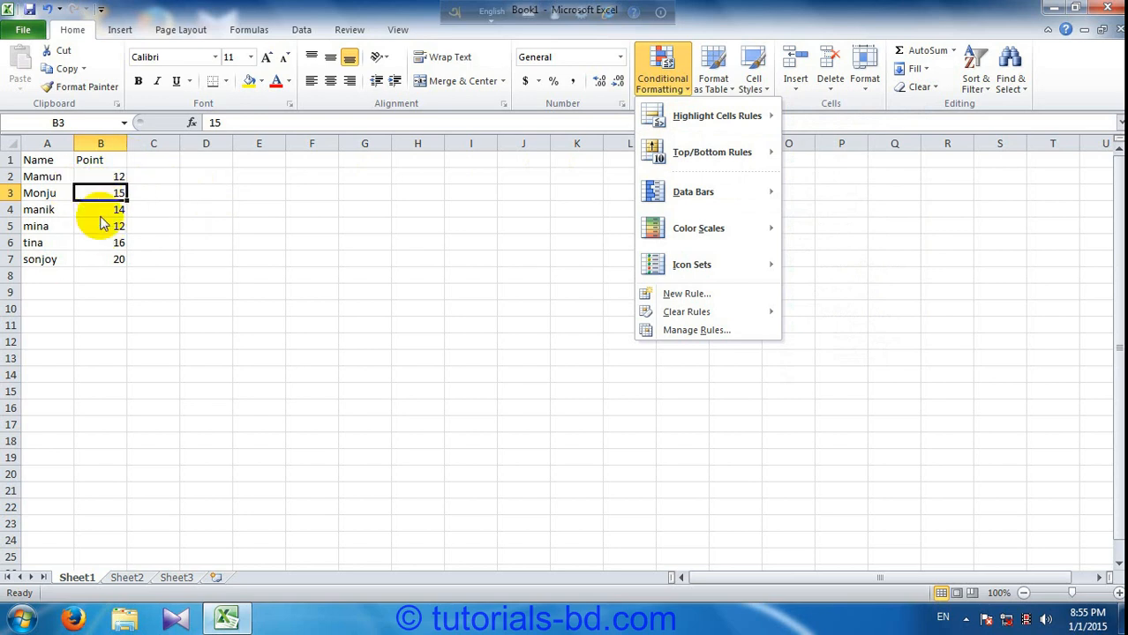
pyautogui.click(84, 160)
pyautogui.click(84, 160)
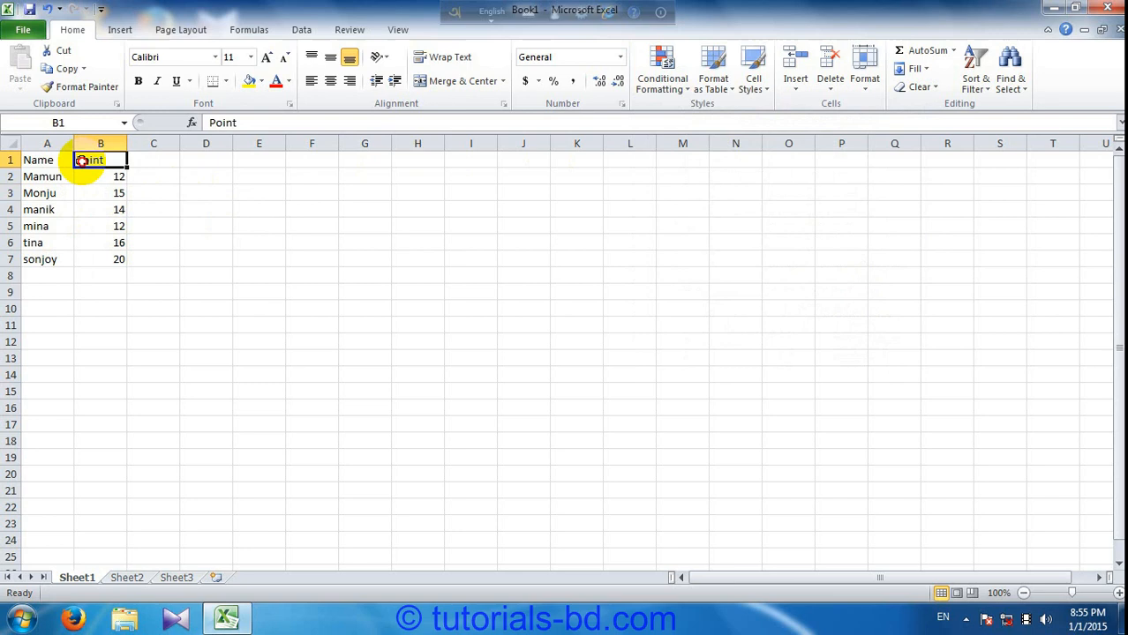
pyautogui.click(35, 160)
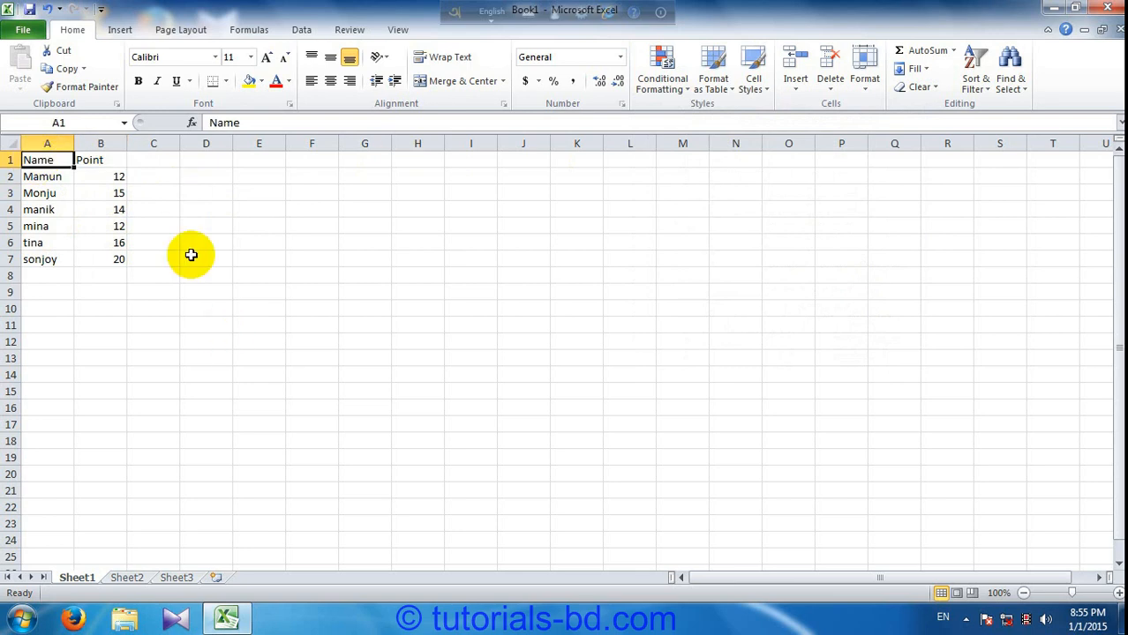
pyautogui.click(673, 89)
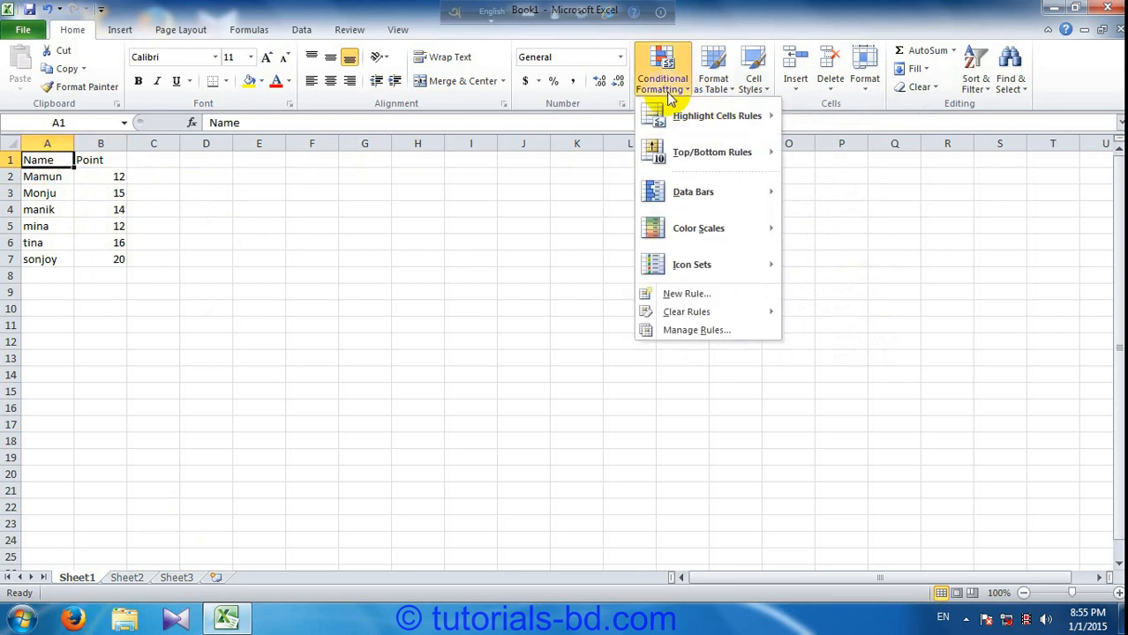
pyautogui.moveTo(739, 124)
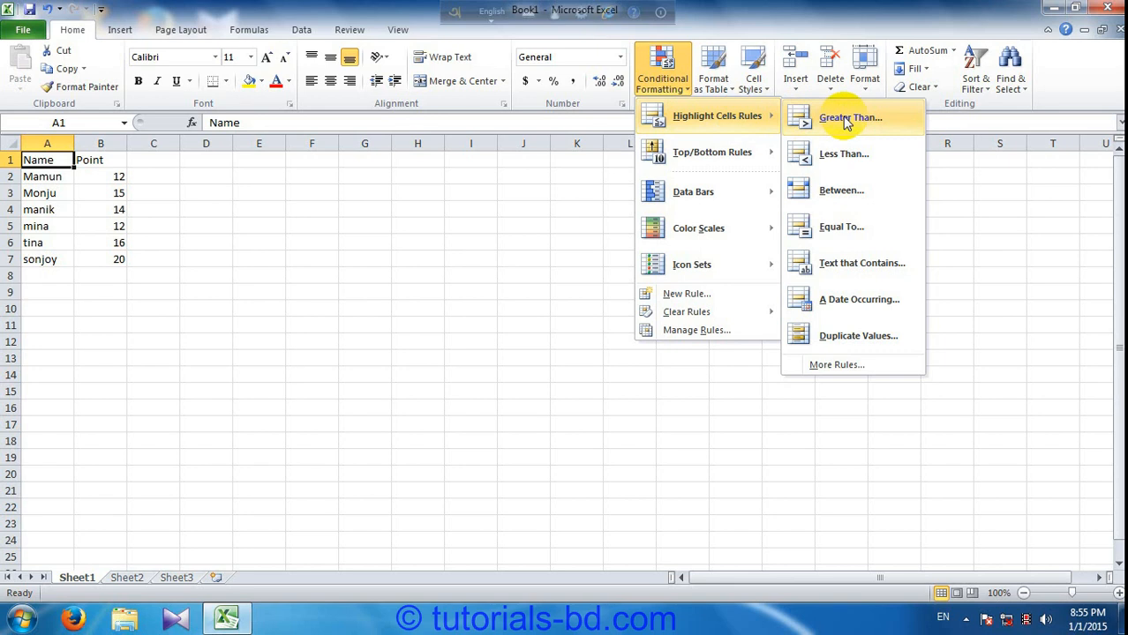
# Create a Greater Than highlight rule for the points in B2:B7 with 15 as the threshold.
pyautogui.click(100, 162)
pyautogui.moveTo(92, 176); pyautogui.dragTo(99, 251)
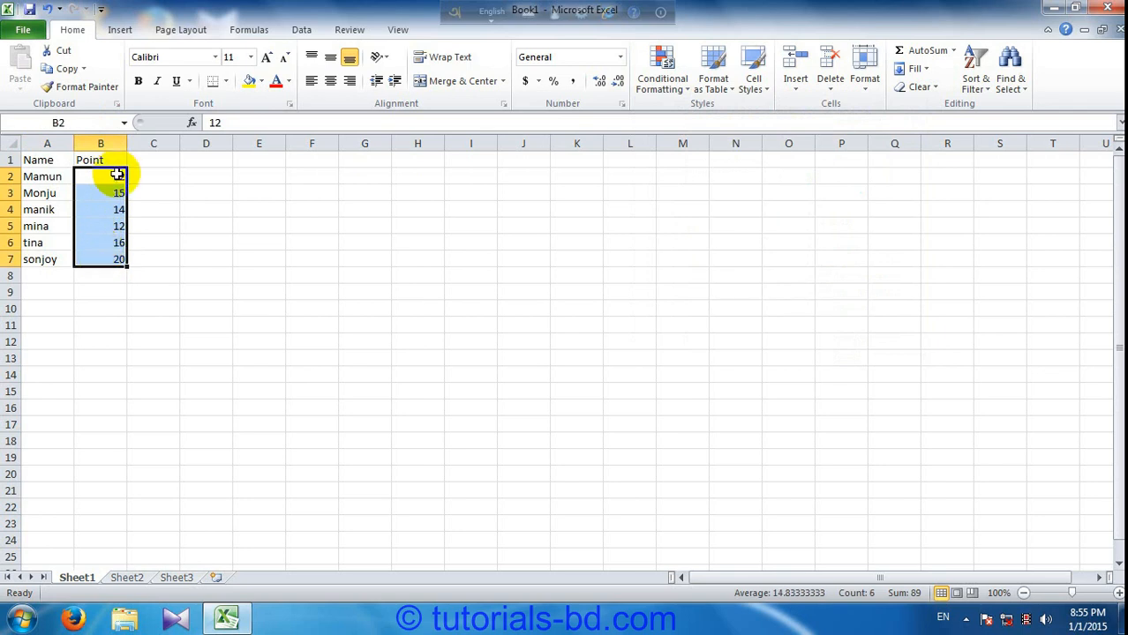
pyautogui.click(657, 95)
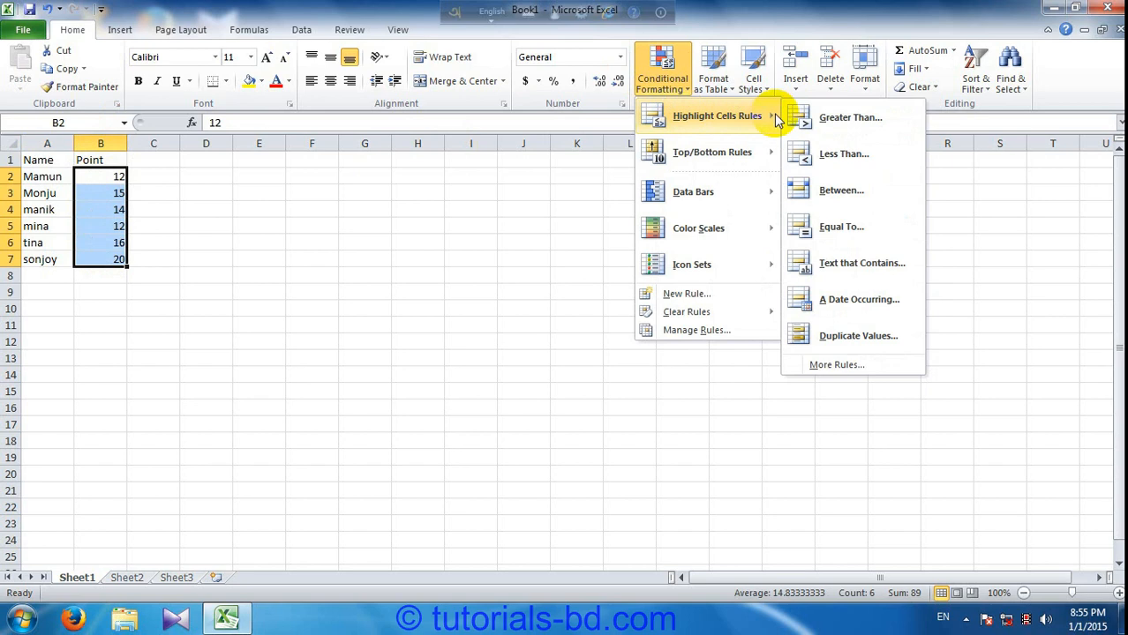
pyautogui.click(841, 120)
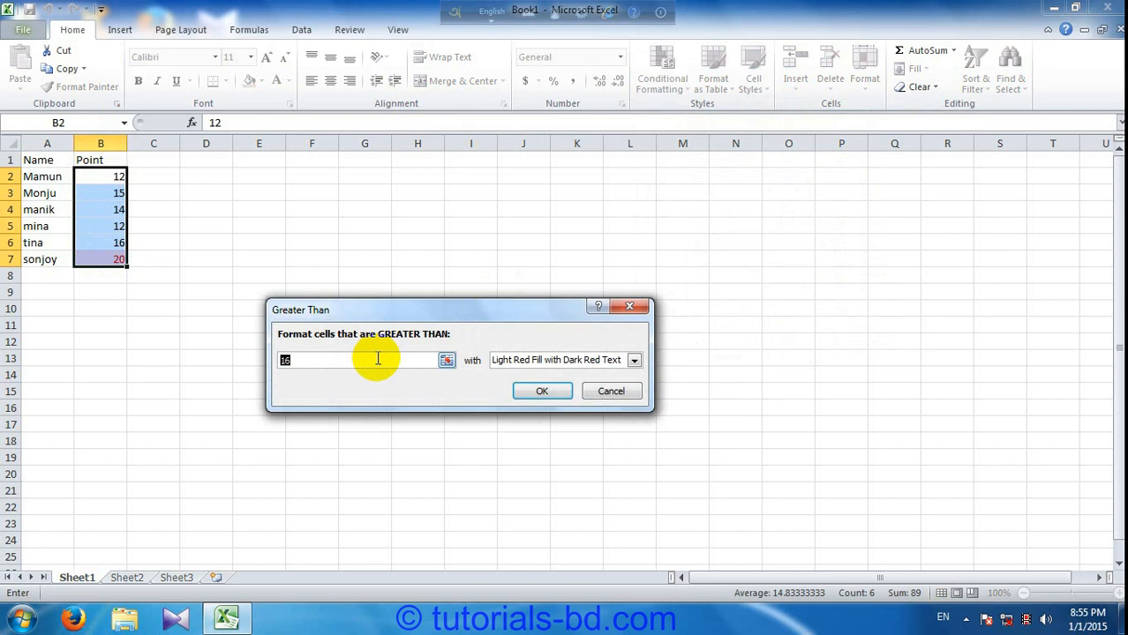
pyautogui.write('15')
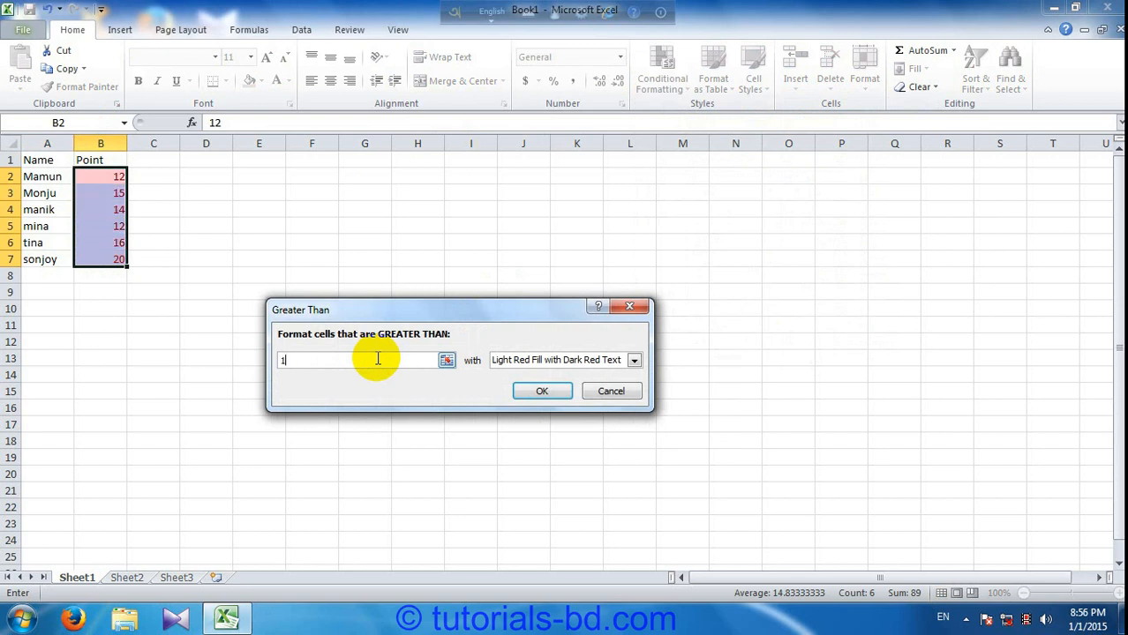
# Try the Yellow Fill with Dark Yellow Text and Green Fill with Dark Green Text presets for the rule.
pyautogui.click(534, 365)
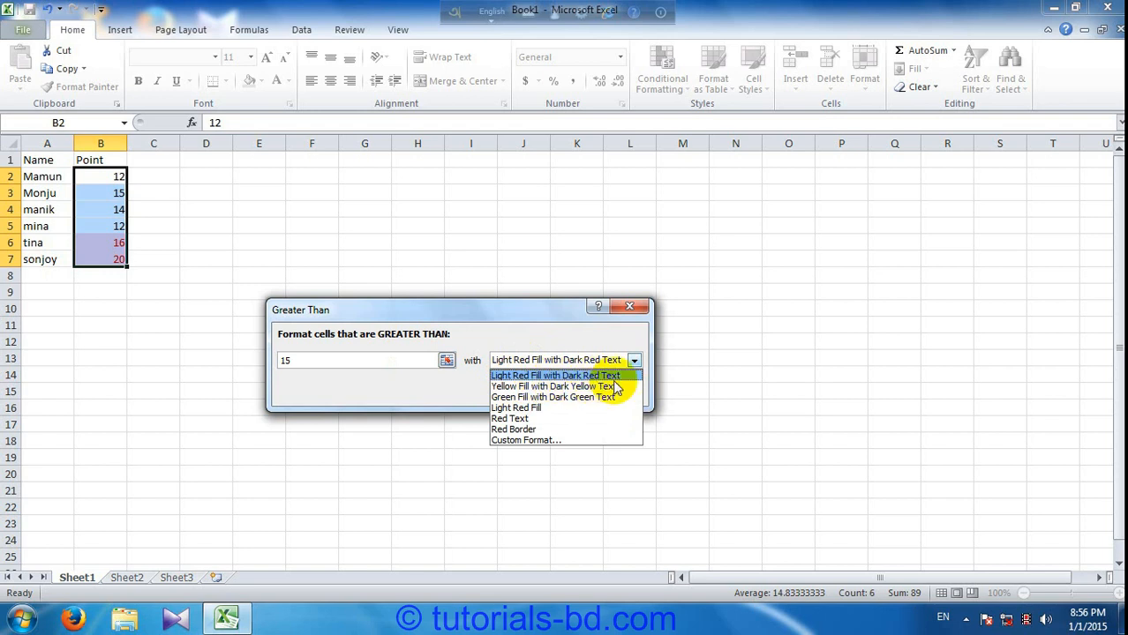
pyautogui.click(507, 386)
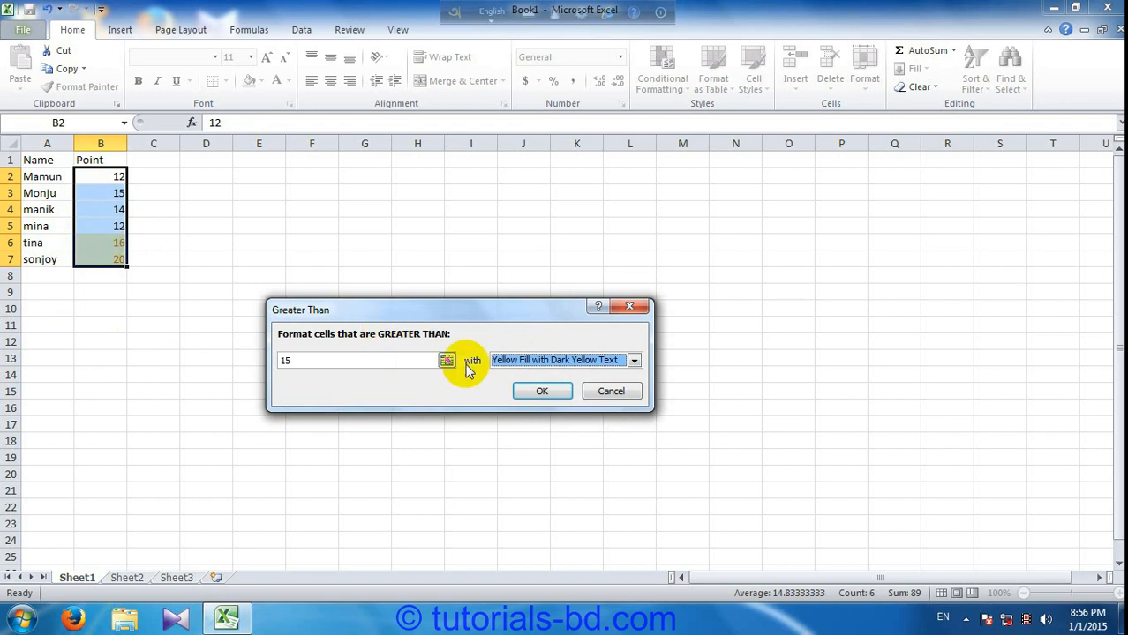
pyautogui.click(494, 362)
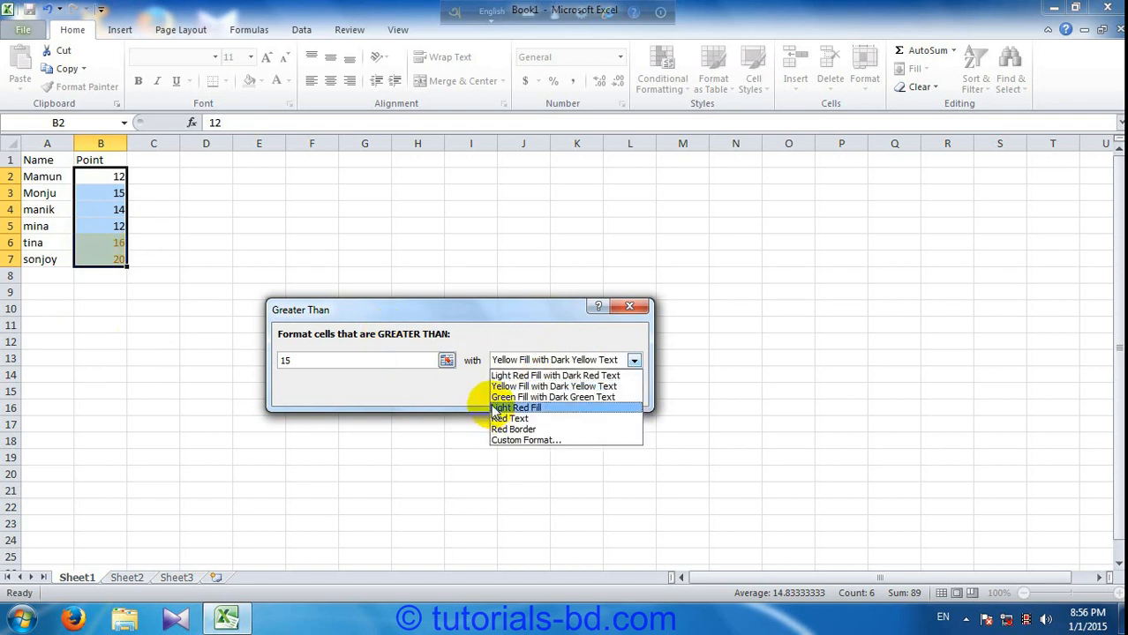
pyautogui.click(530, 397)
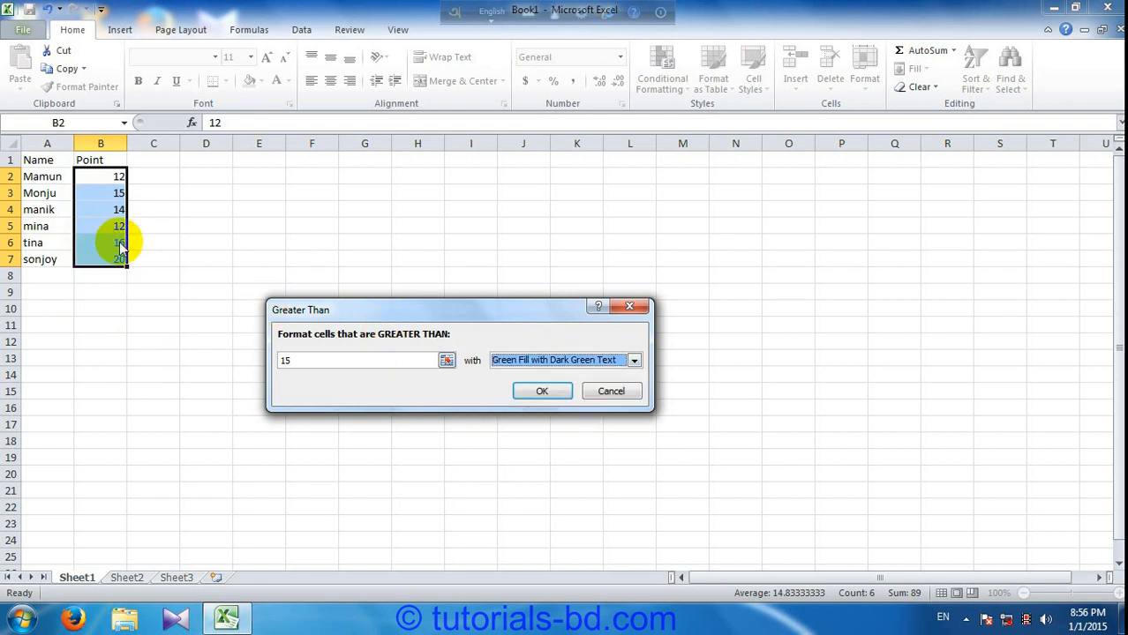
# Choose a custom format for the Greater Than rule and set its background fill to the standard green.
pyautogui.click(519, 366)
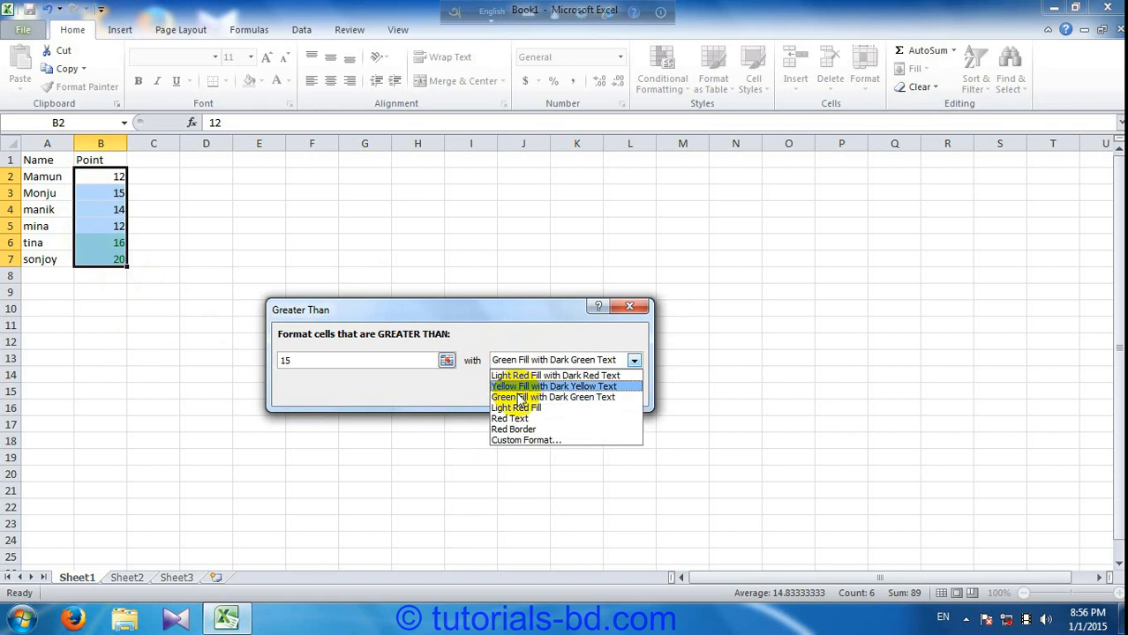
pyautogui.click(513, 440)
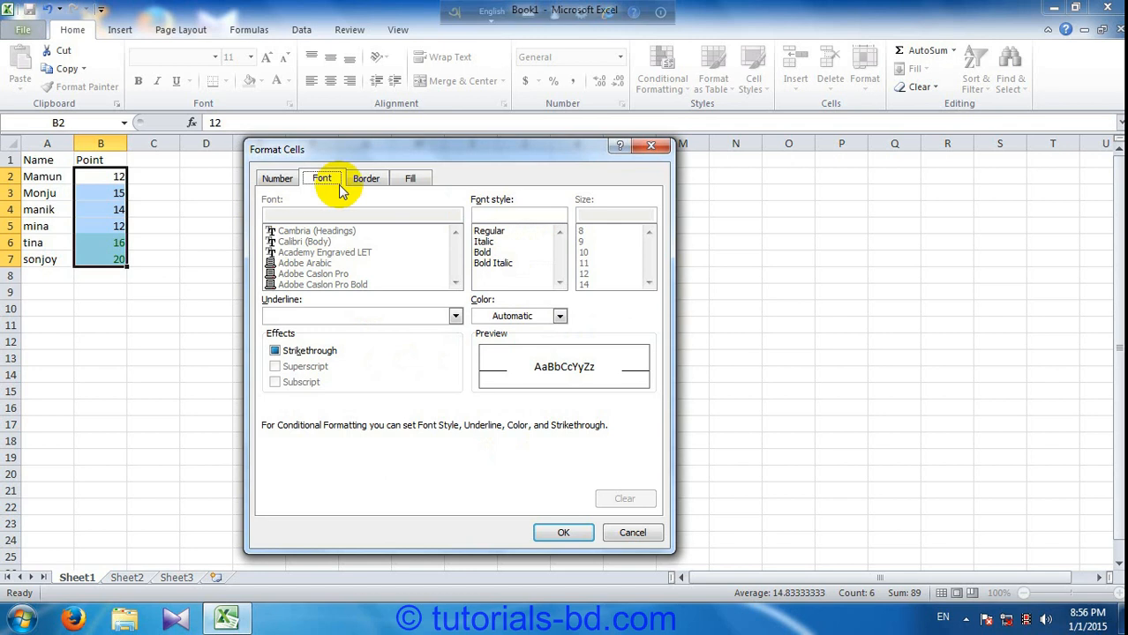
pyautogui.click(365, 176)
pyautogui.click(395, 180)
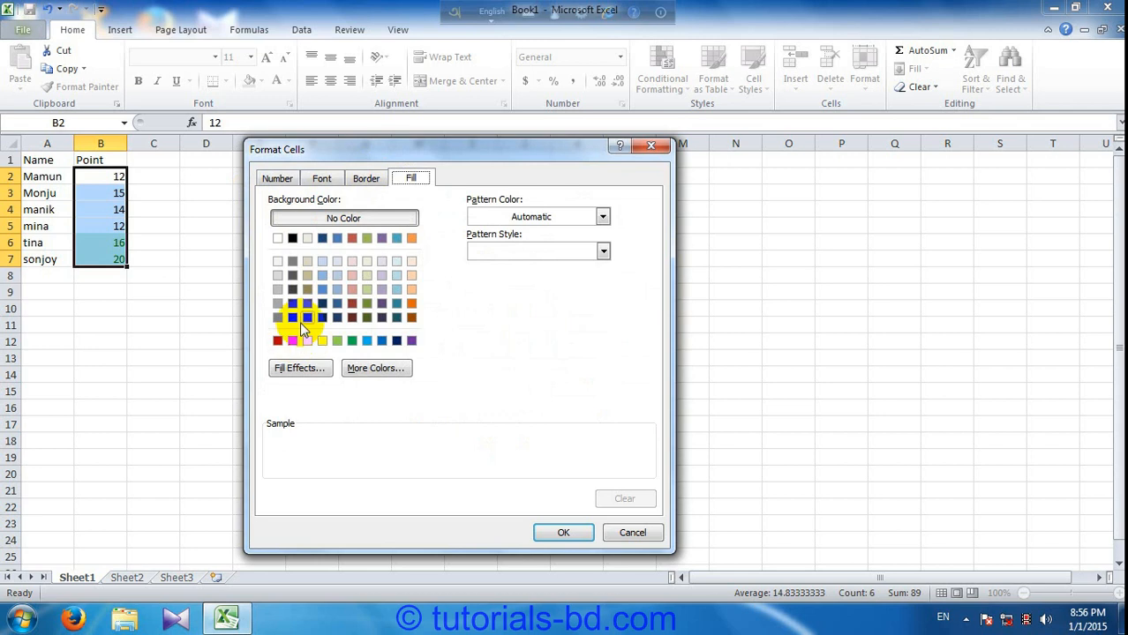
pyautogui.click(351, 342)
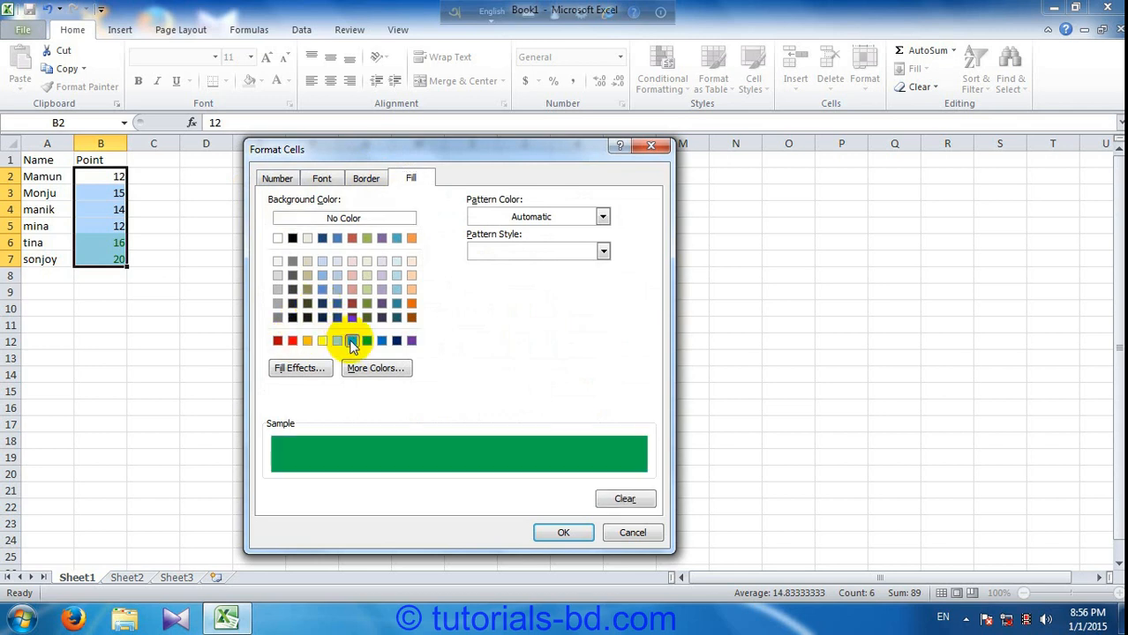
# Set the custom format's font color to dark blue and apply the Greater Than rule to the points.
pyautogui.click(362, 179)
pyautogui.click(319, 179)
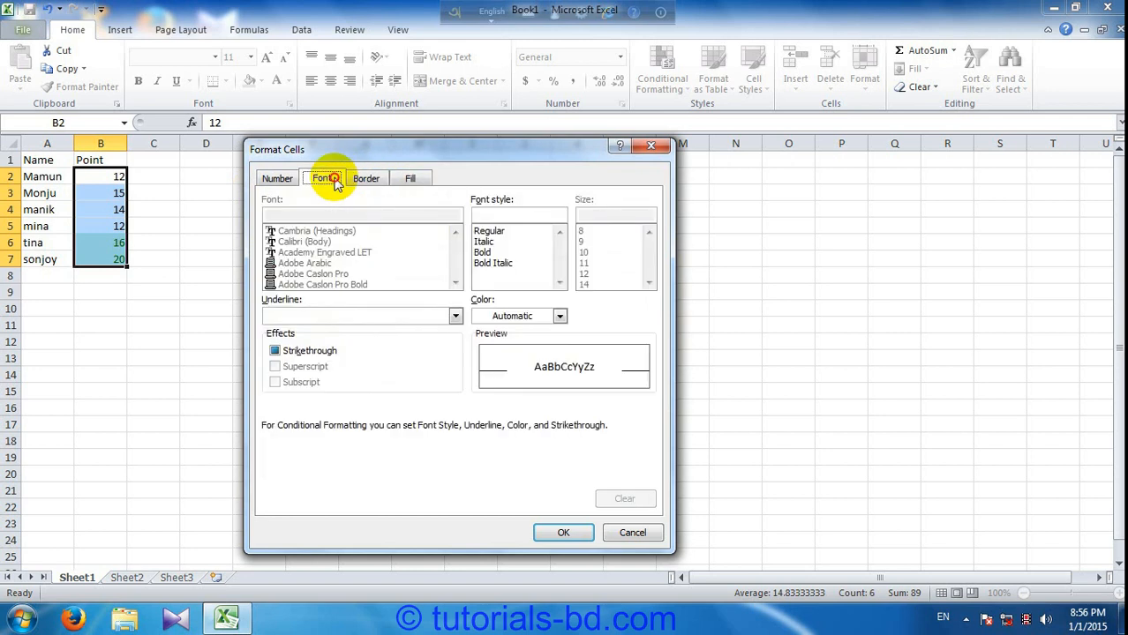
pyautogui.click(506, 316)
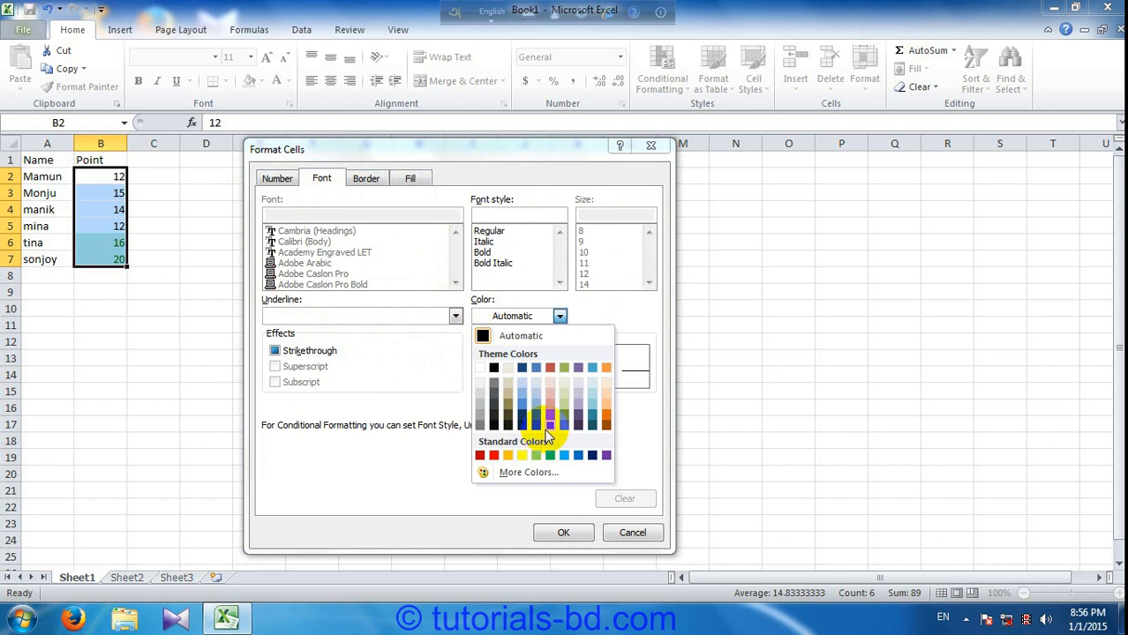
pyautogui.click(522, 369)
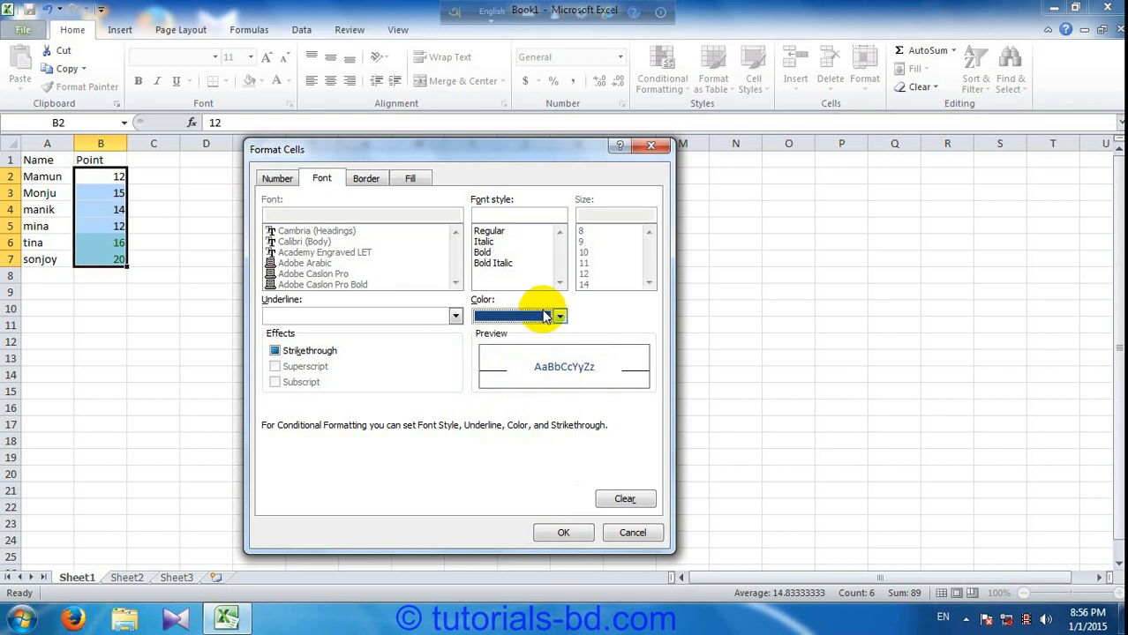
pyautogui.click(565, 532)
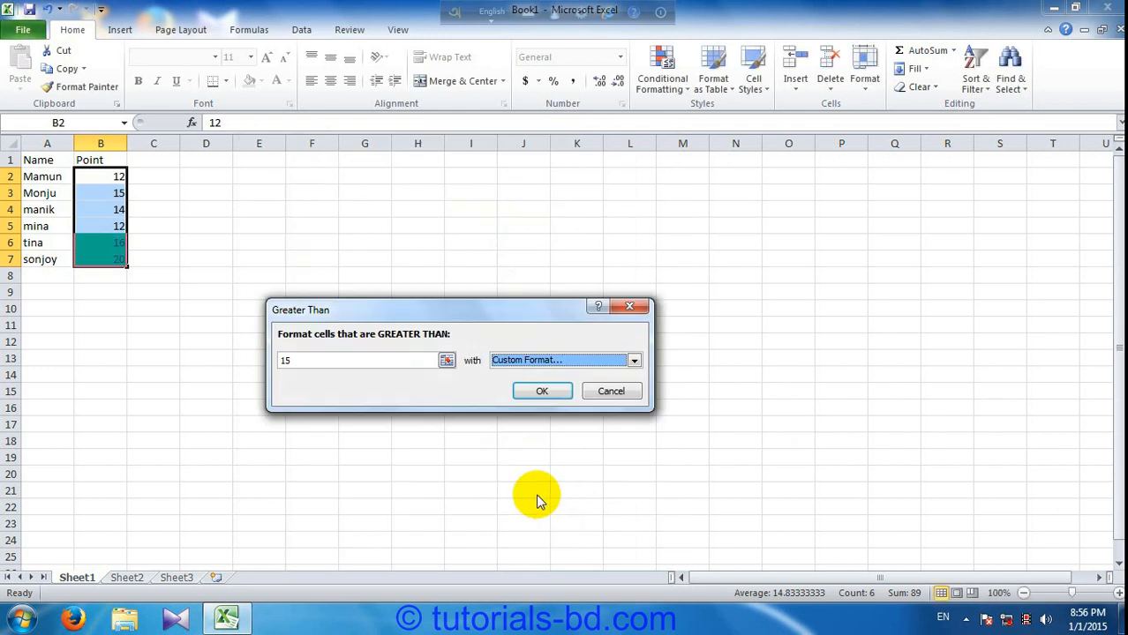
pyautogui.click(537, 391)
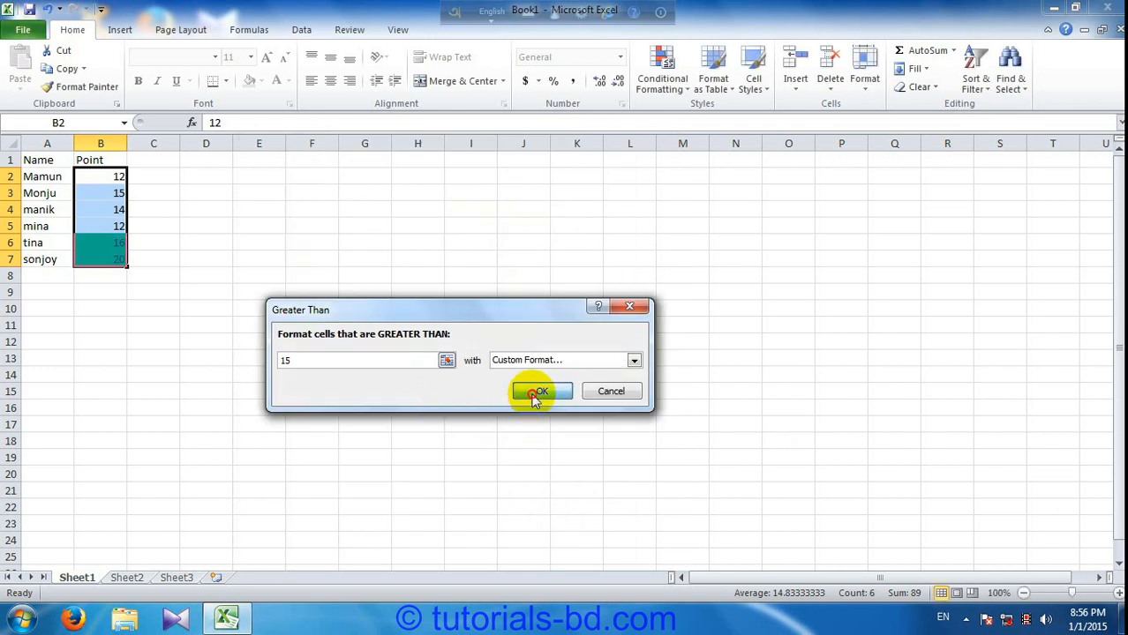
pyautogui.click(185, 309)
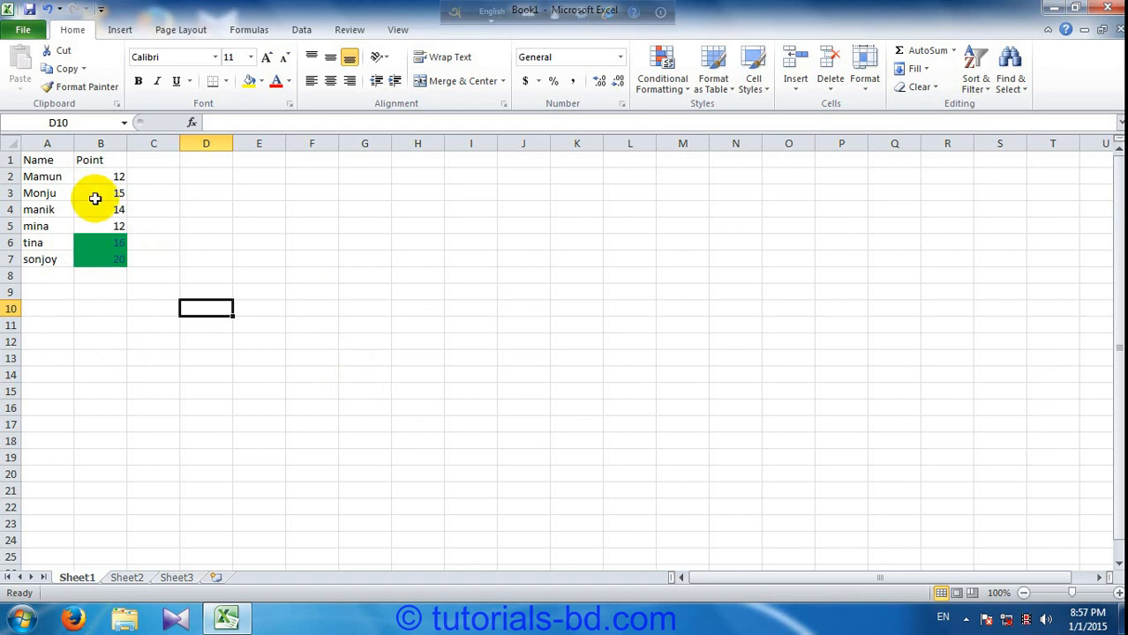
# Clear the formats from the highlighted point cells B6:B7.
pyautogui.click(82, 174)
pyautogui.press('F2')
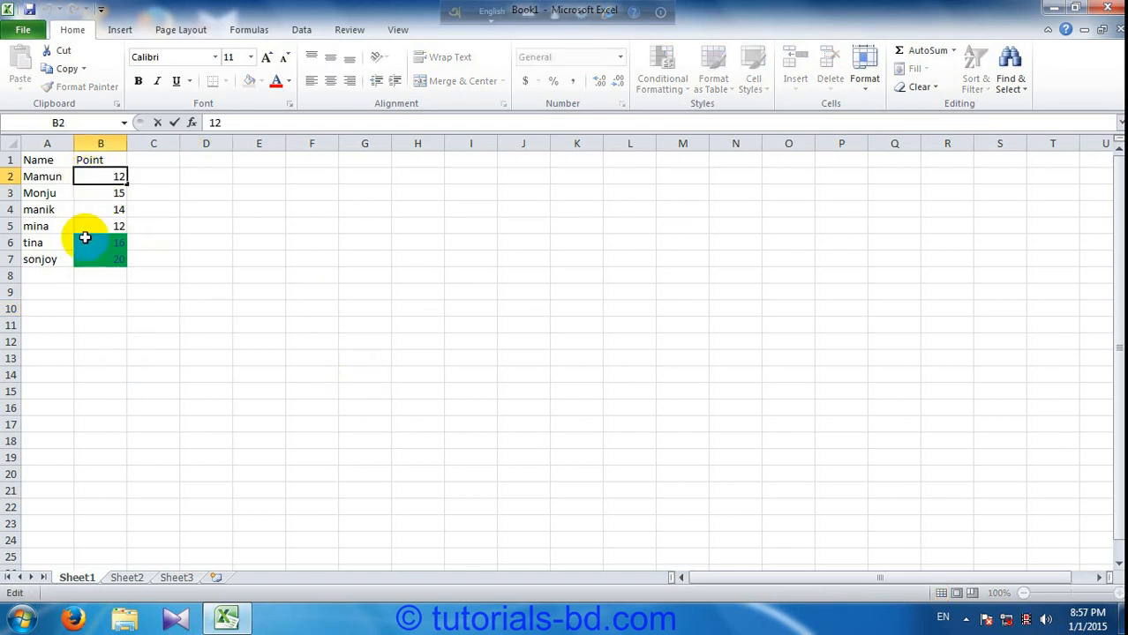
pyautogui.moveTo(87, 248); pyautogui.dragTo(92, 257)
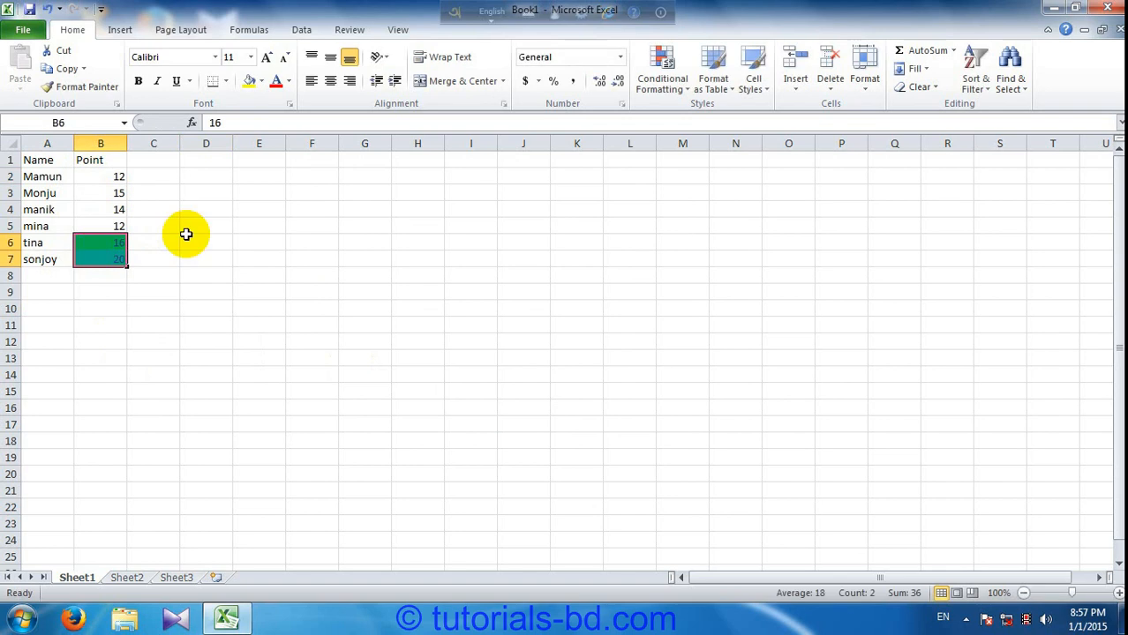
pyautogui.click(933, 88)
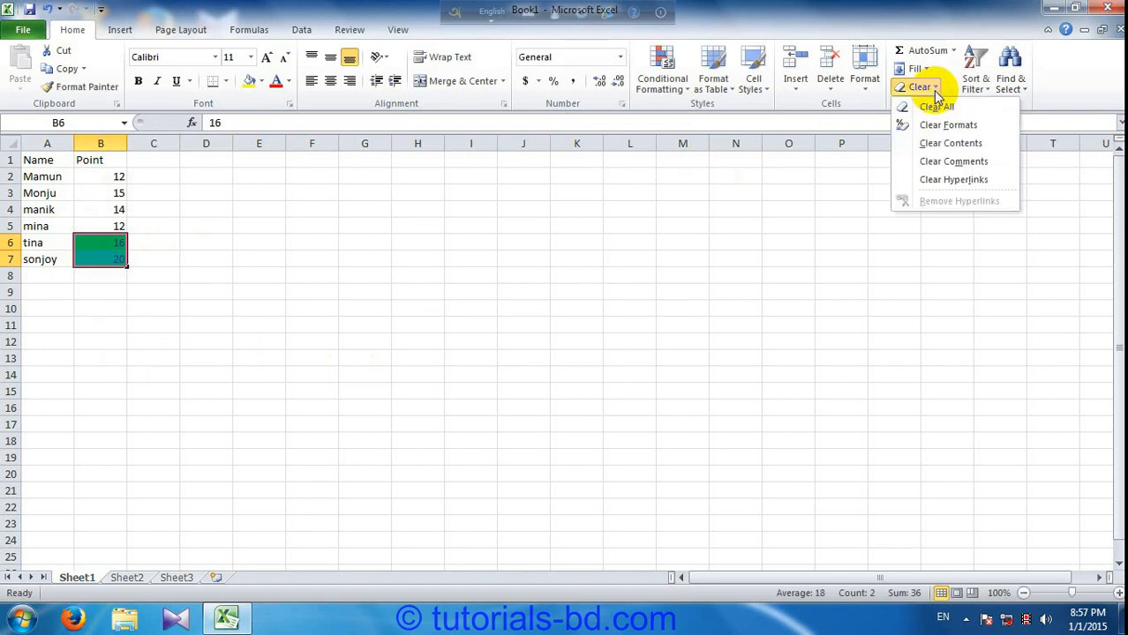
pyautogui.click(929, 126)
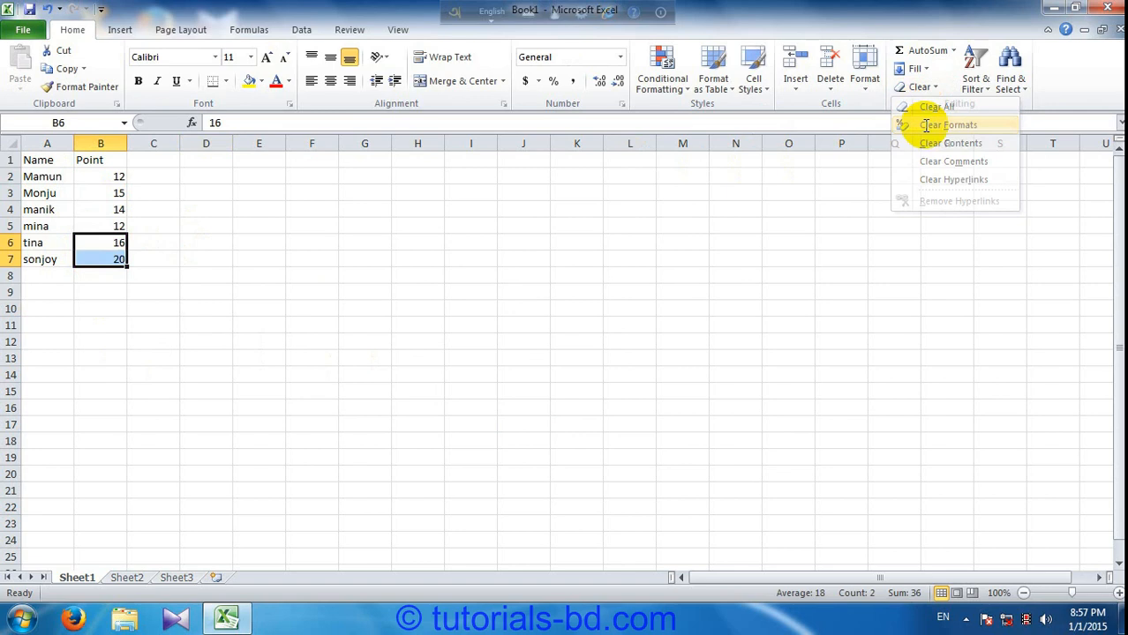
pyautogui.click(256, 340)
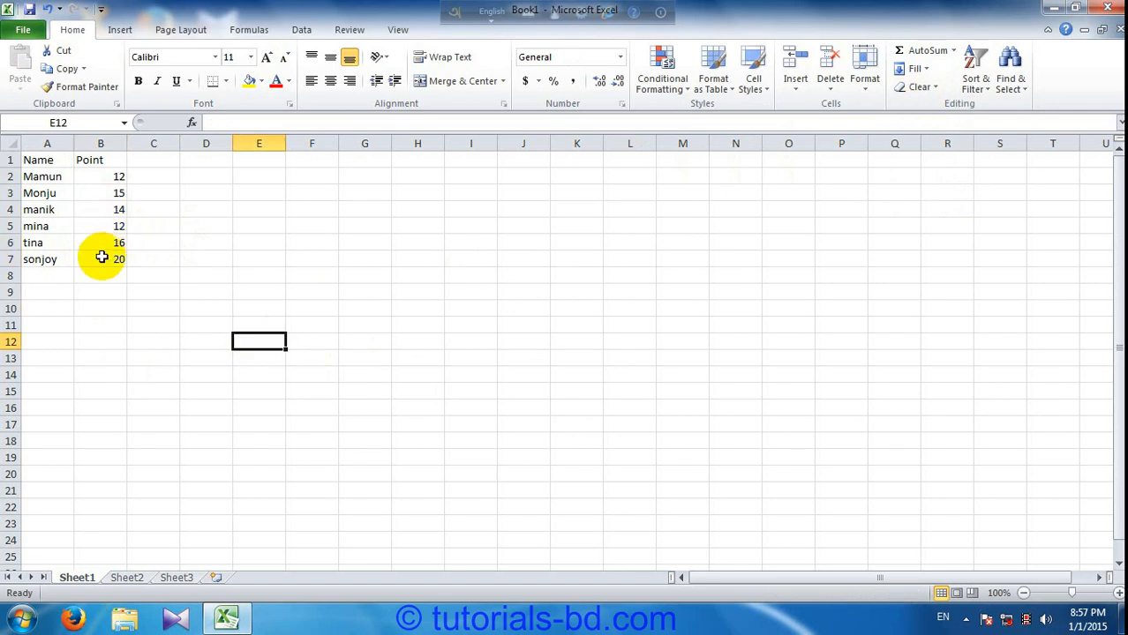
# Create a Less Than highlight rule on point cells B2:B7 with the threshold 15.
pyautogui.moveTo(89, 193); pyautogui.dragTo(88, 222)
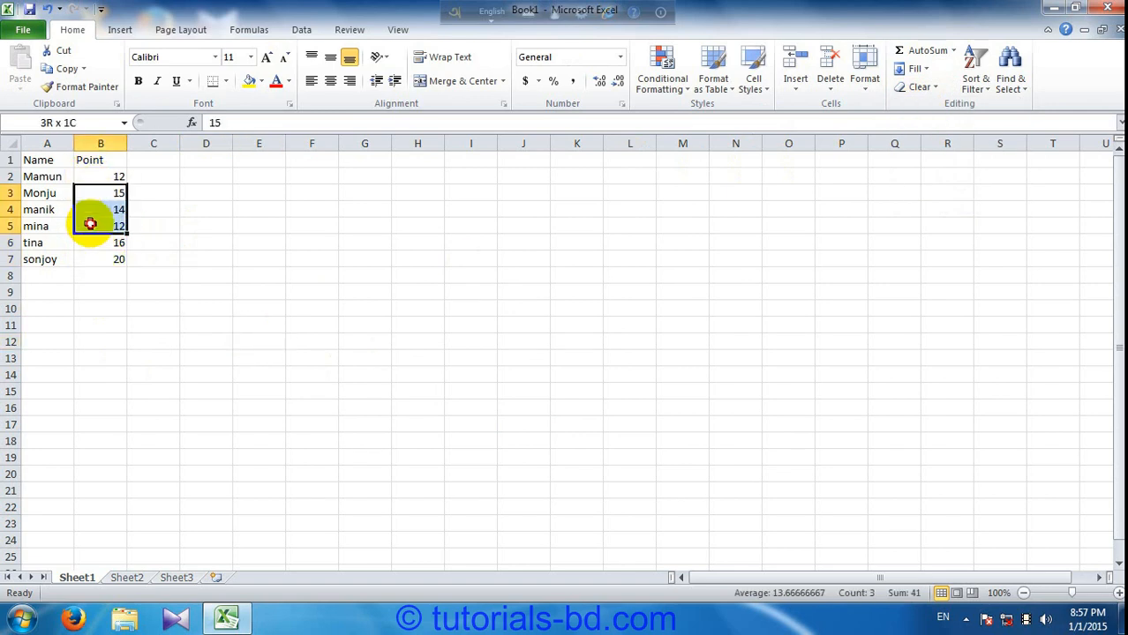
pyautogui.click(87, 176)
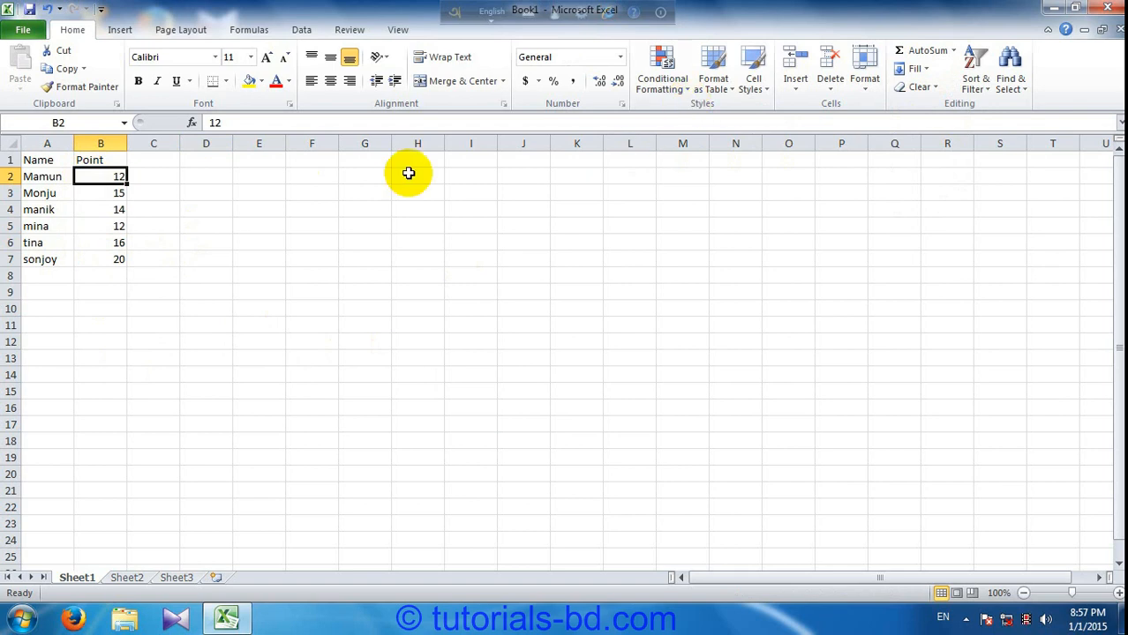
pyautogui.moveTo(97, 181); pyautogui.dragTo(108, 258)
pyautogui.click(684, 94)
pyautogui.moveTo(694, 120)
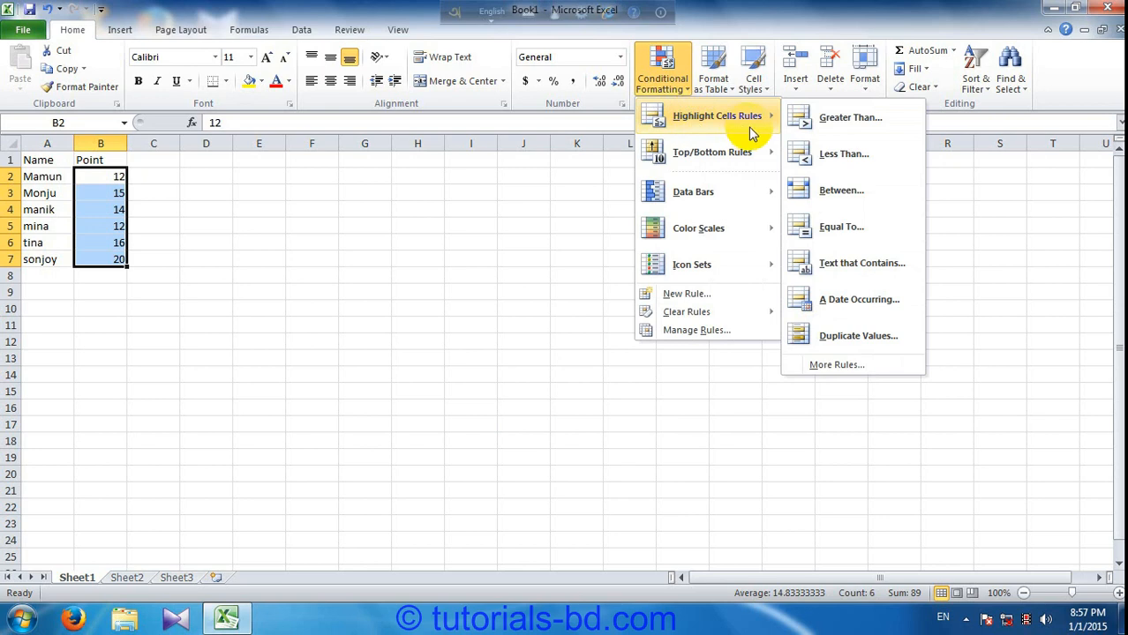
pyautogui.click(836, 159)
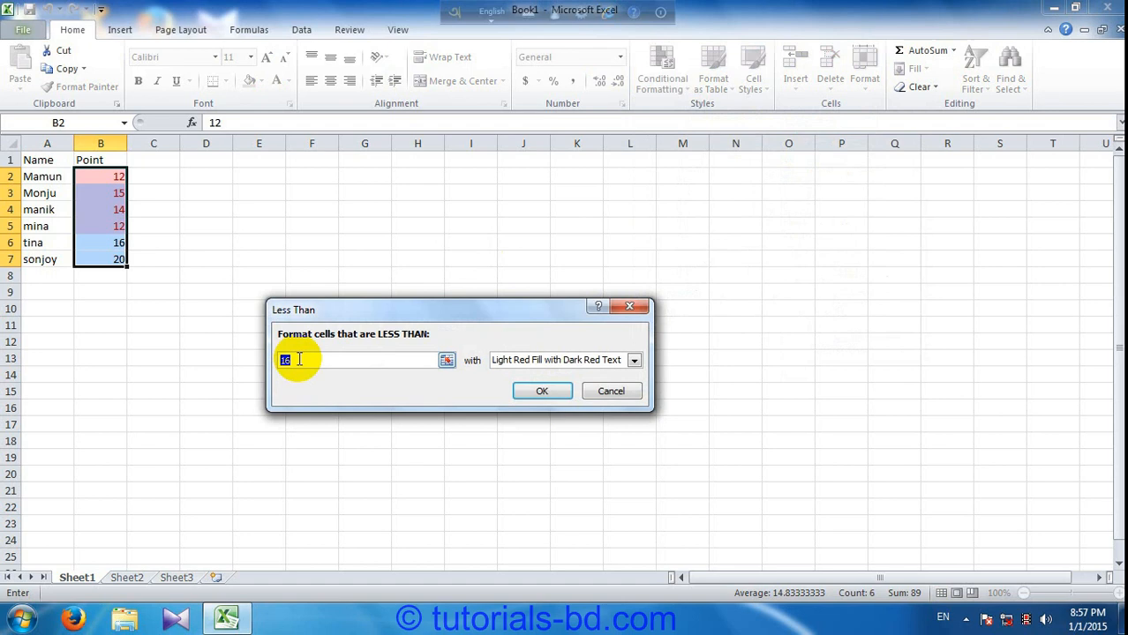
pyautogui.write('15')
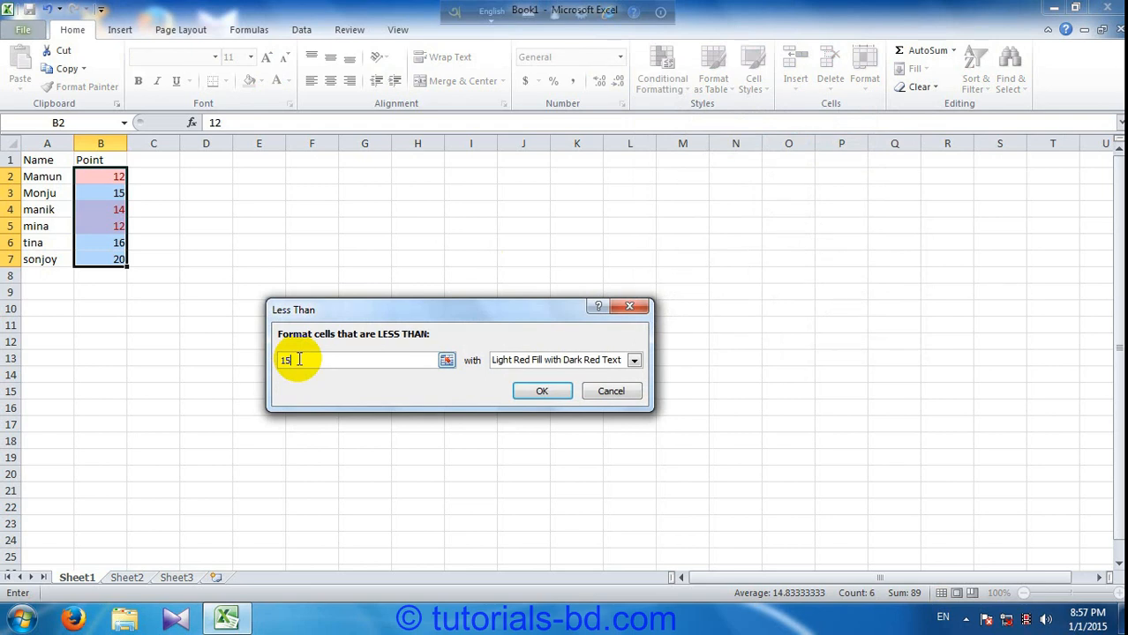
# Try the Green Fill with Dark Green Text preset for the Less Than rule.
pyautogui.click(594, 364)
pyautogui.click(584, 377)
pyautogui.click(539, 363)
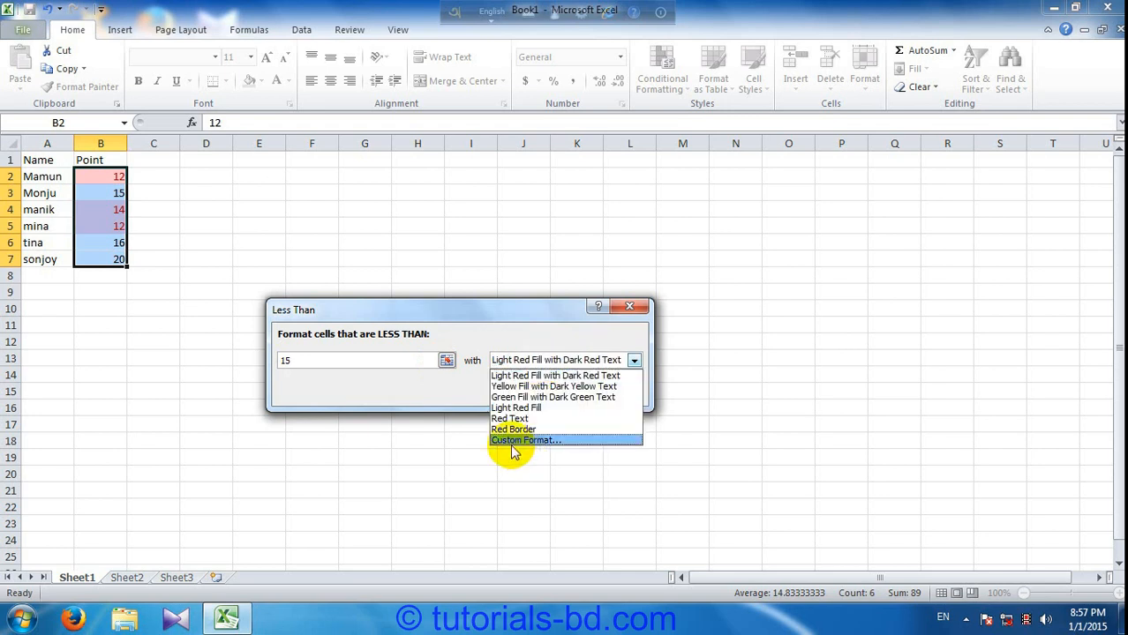
pyautogui.click(496, 398)
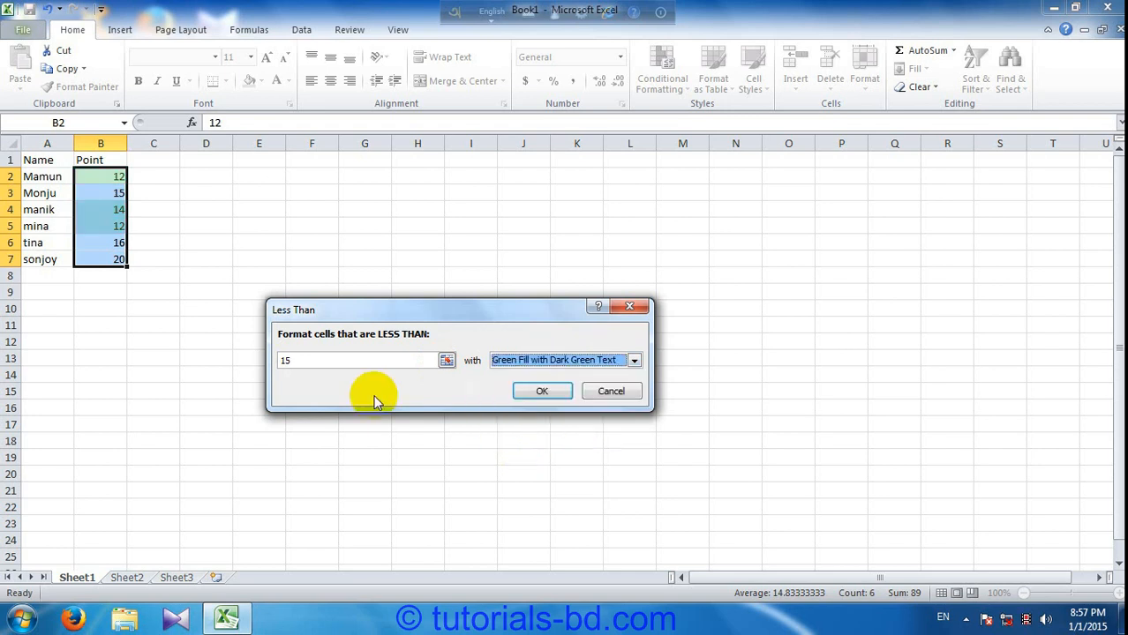
# Choose the Yellow Fill with Dark Yellow Text preset and apply the Less Than rule to the points.
pyautogui.click(534, 360)
pyautogui.click(510, 386)
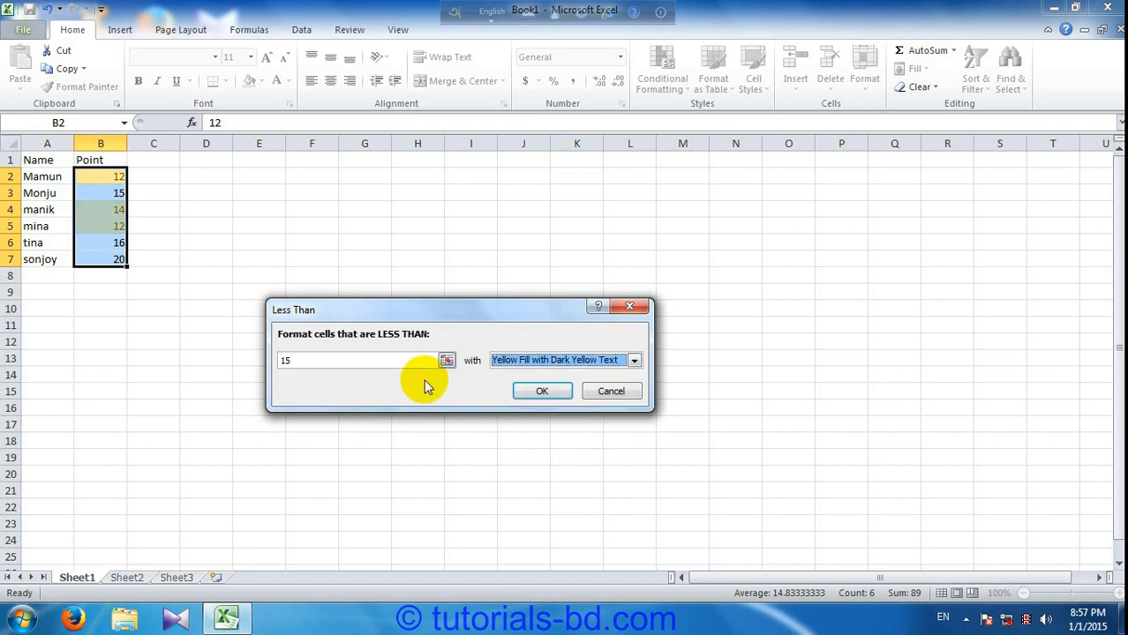
pyautogui.click(529, 395)
pyautogui.click(528, 395)
pyautogui.click(311, 291)
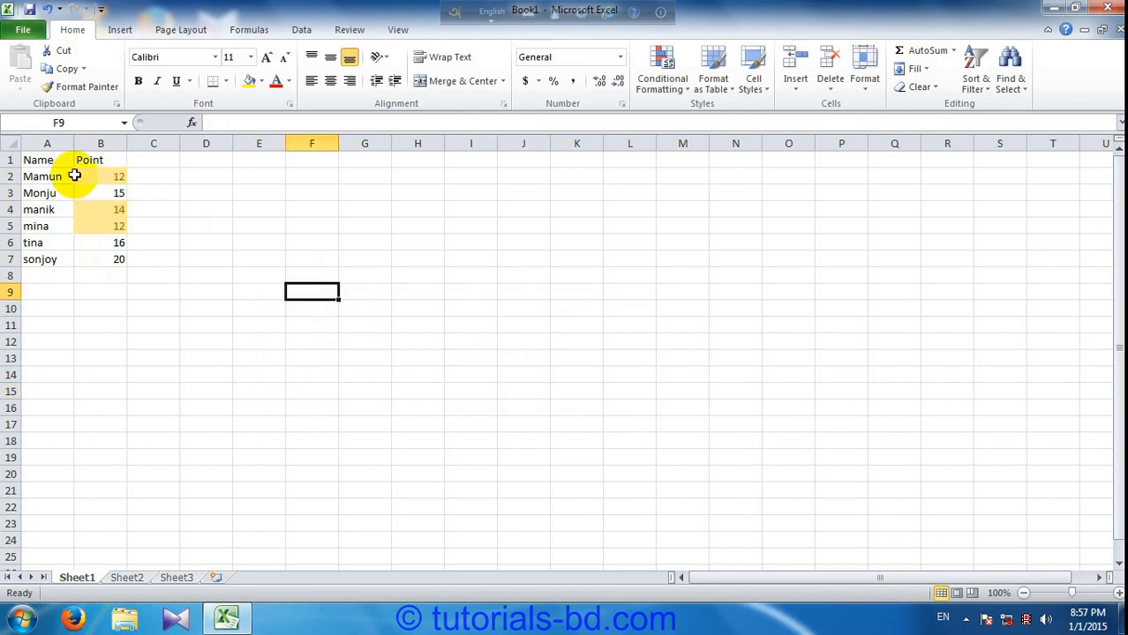
# Clear the formats from point cells B2:B5.
pyautogui.moveTo(83, 178); pyautogui.dragTo(88, 222)
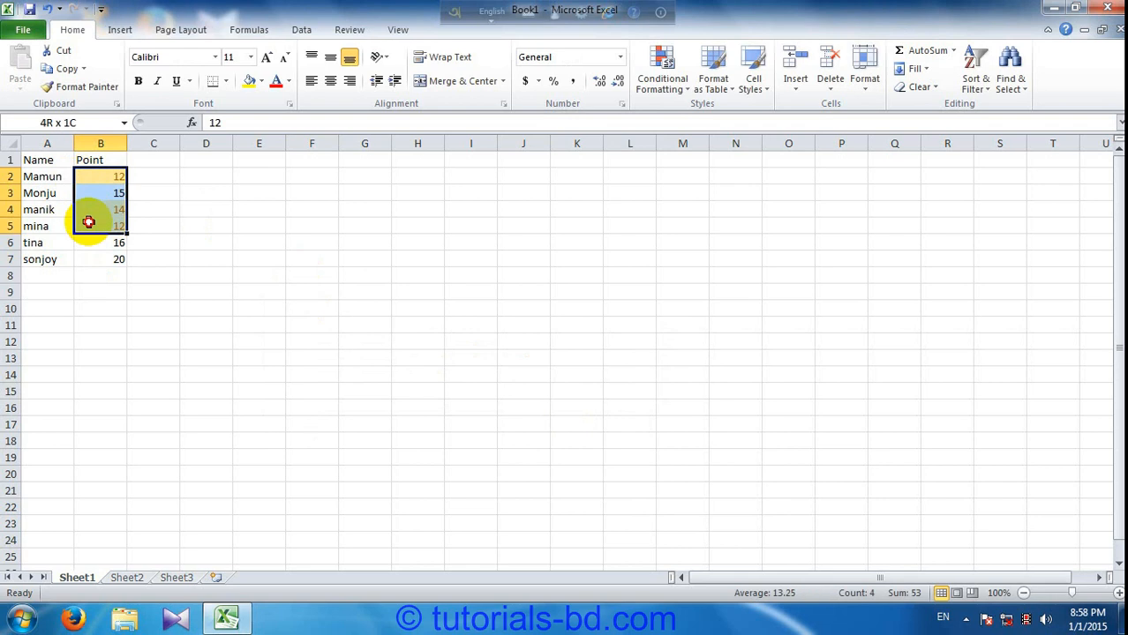
pyautogui.click(674, 94)
pyautogui.click(675, 95)
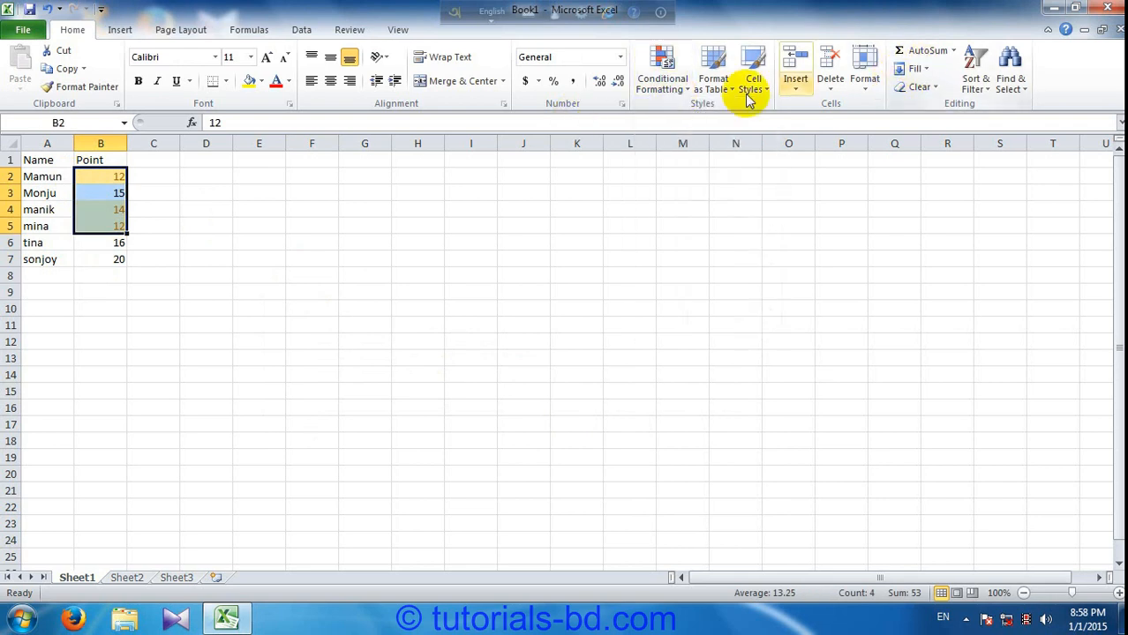
pyautogui.click(929, 89)
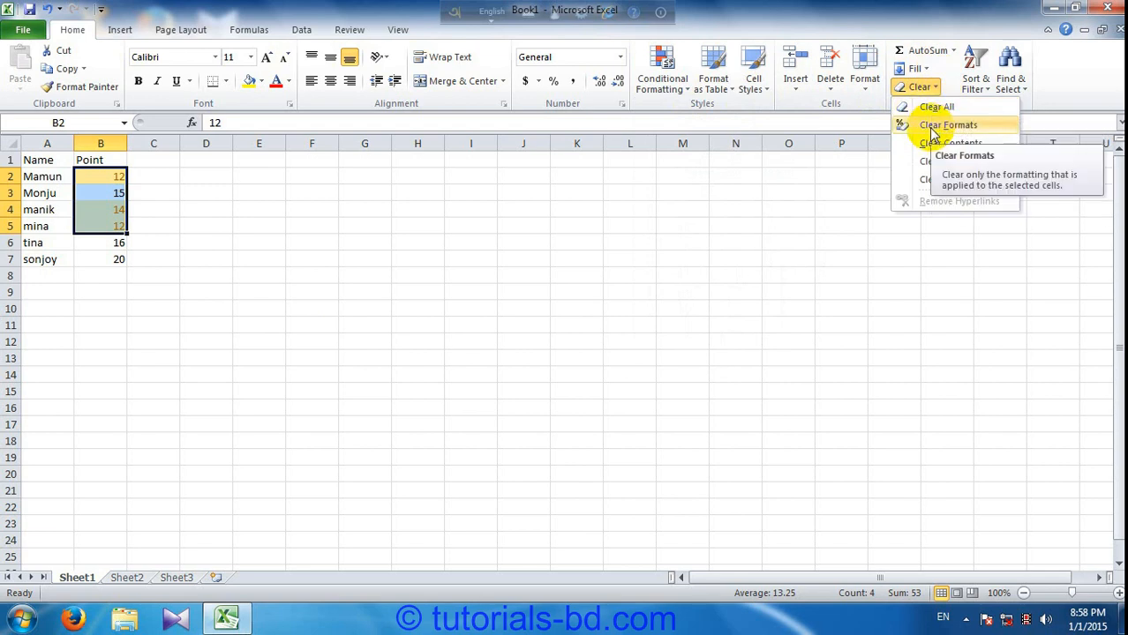
pyautogui.click(933, 128)
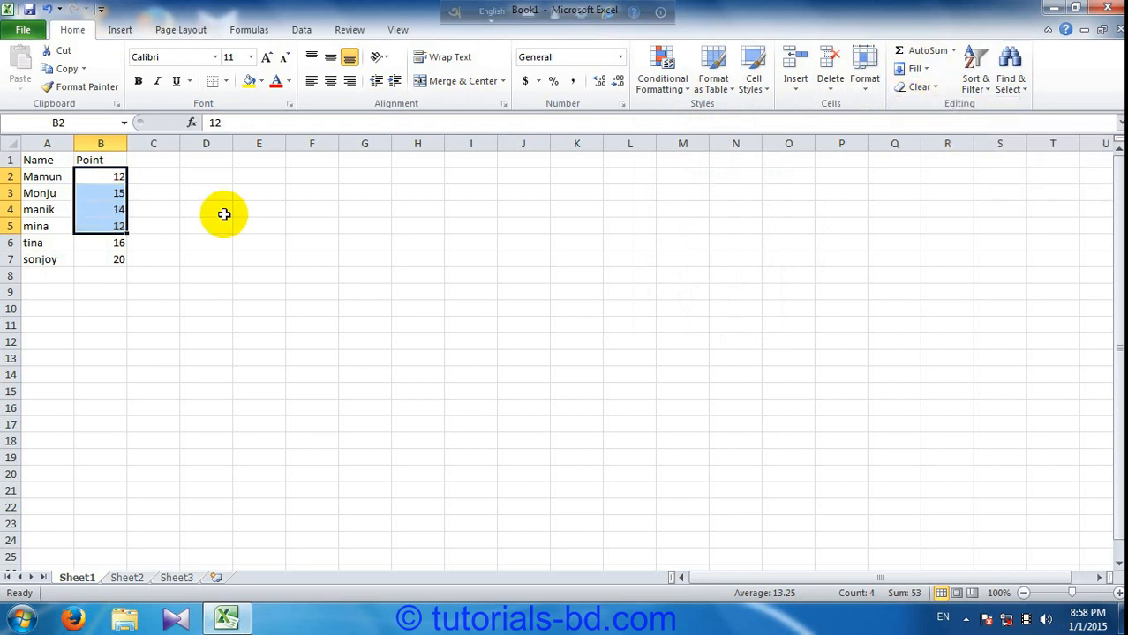
pyautogui.click(102, 183)
pyautogui.moveTo(99, 210); pyautogui.dragTo(98, 244)
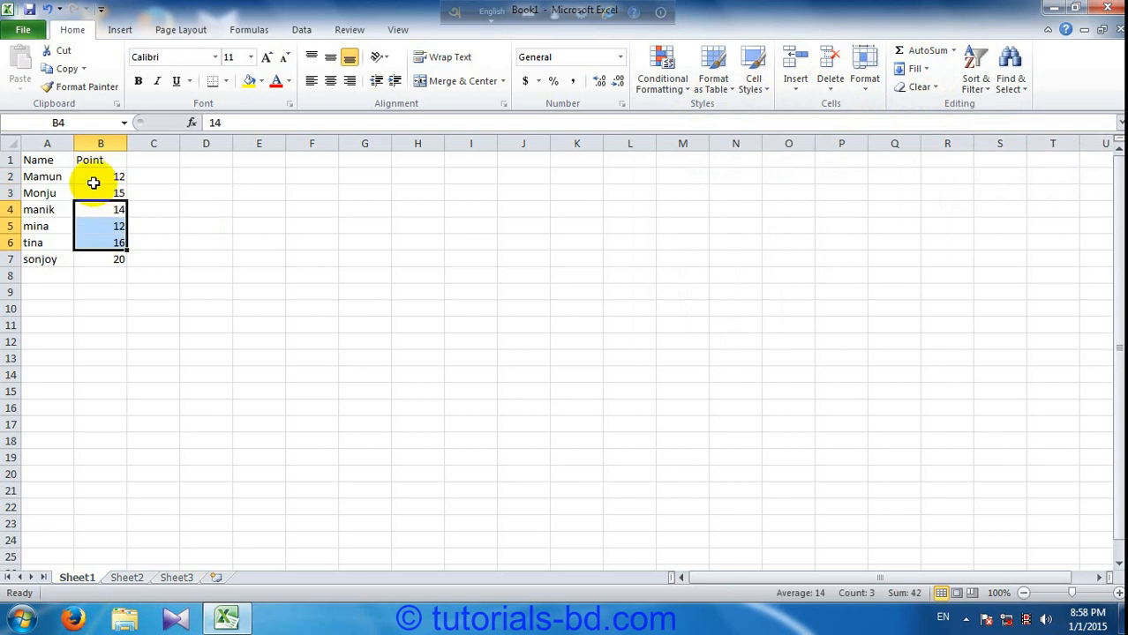
pyautogui.moveTo(95, 189); pyautogui.dragTo(100, 234)
pyautogui.click(100, 237)
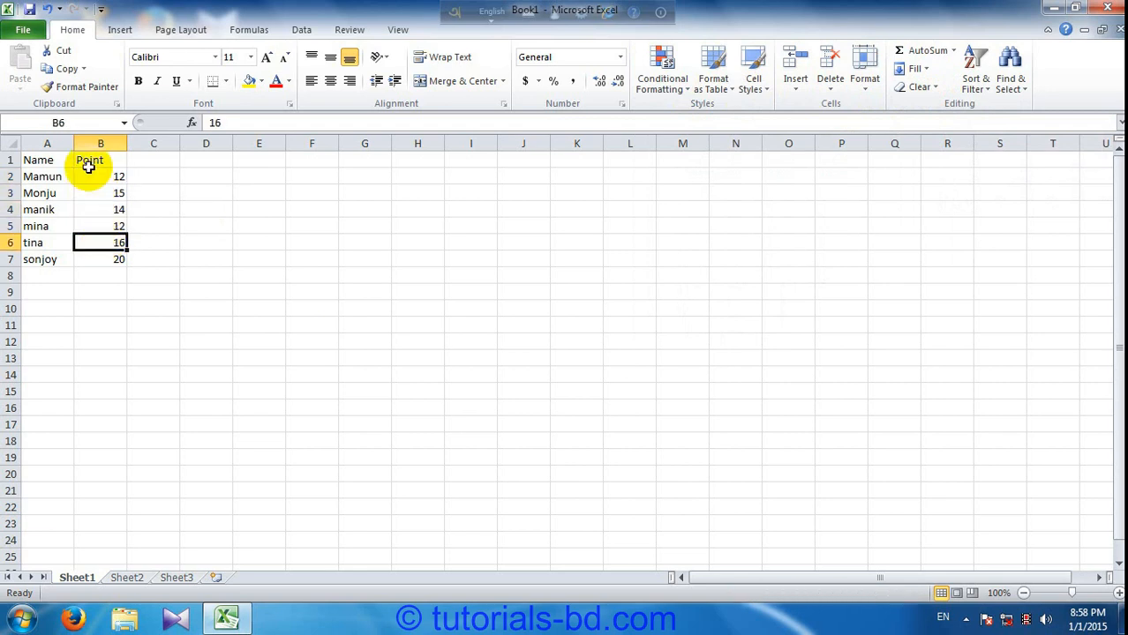
# Create a Between highlight rule on point cells B2:B7 with the limits 13 and 16.
pyautogui.moveTo(91, 173); pyautogui.dragTo(106, 256)
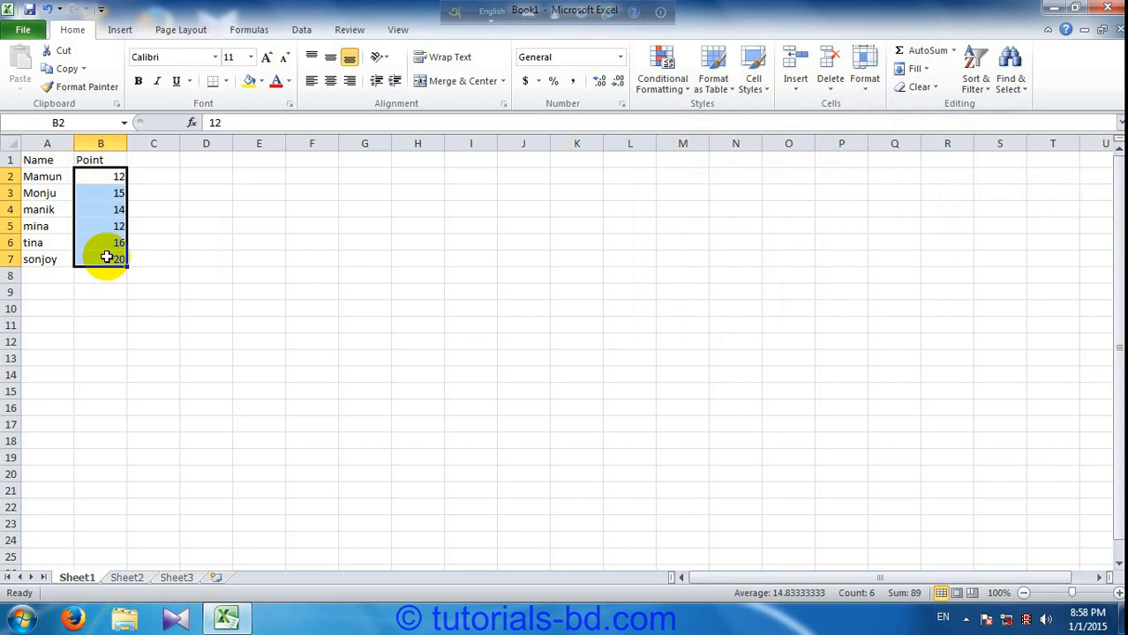
pyautogui.click(688, 93)
pyautogui.moveTo(759, 112)
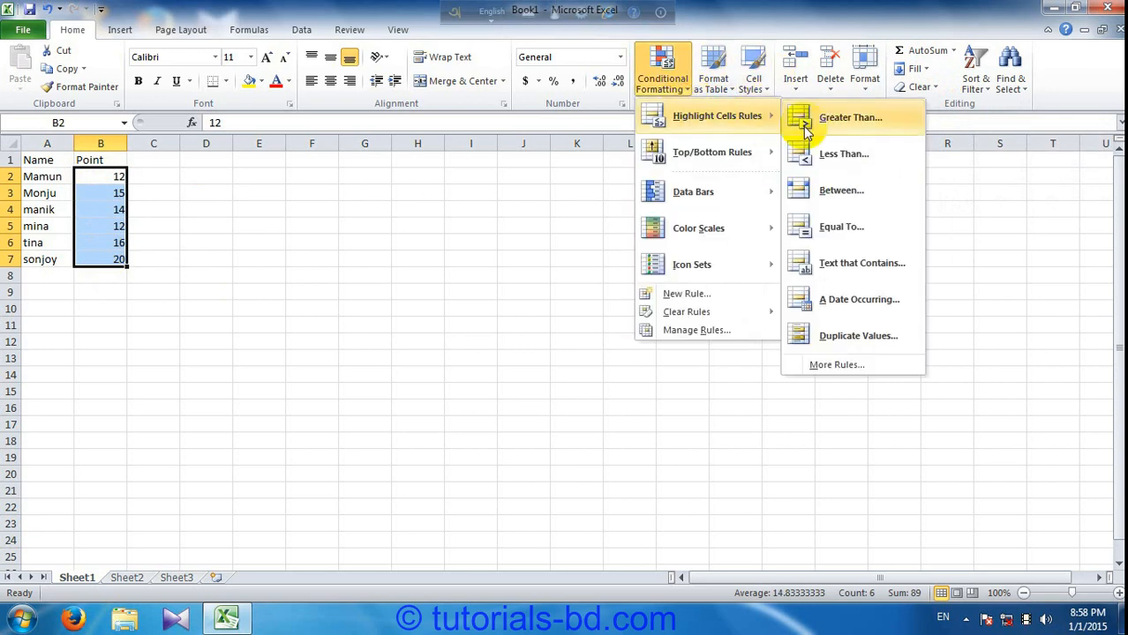
pyautogui.click(834, 196)
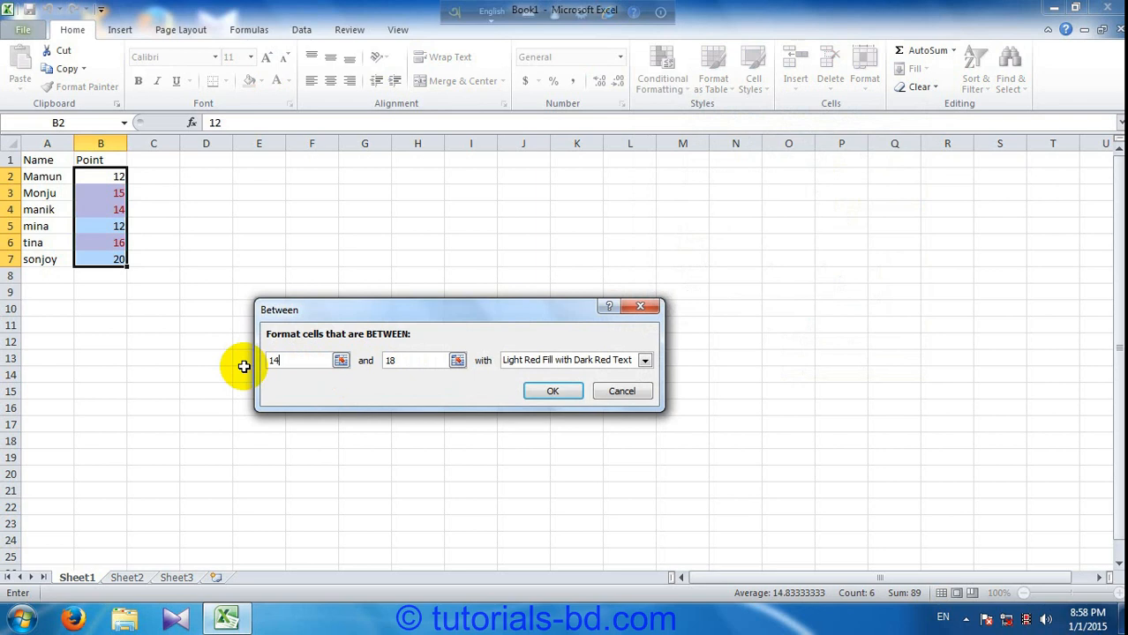
pyautogui.press('BackSpace')
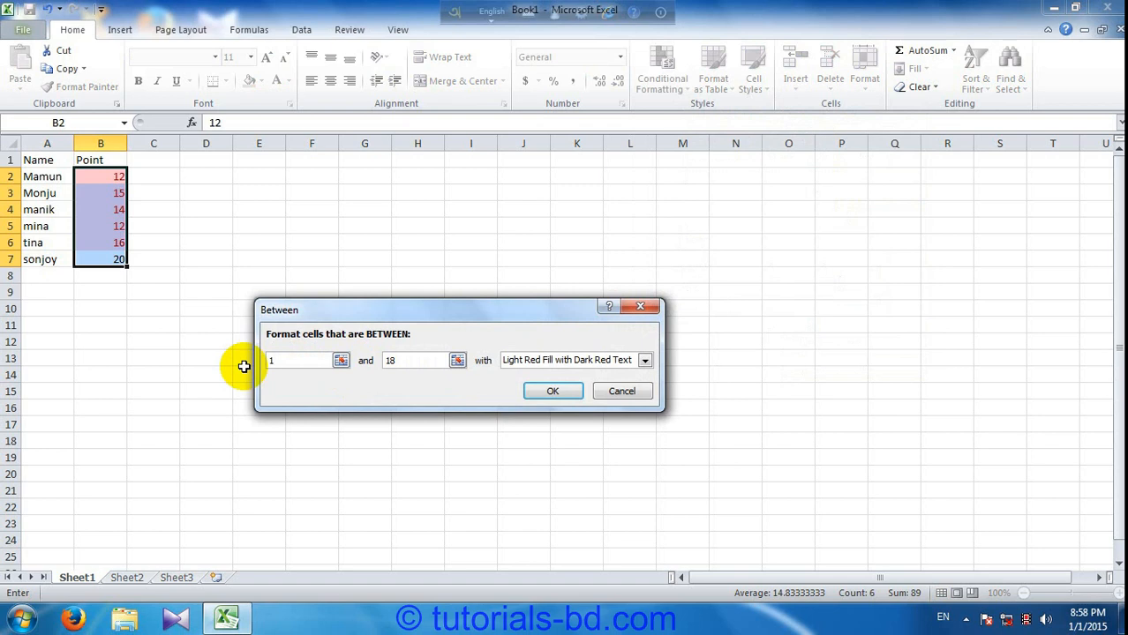
pyautogui.write('3')
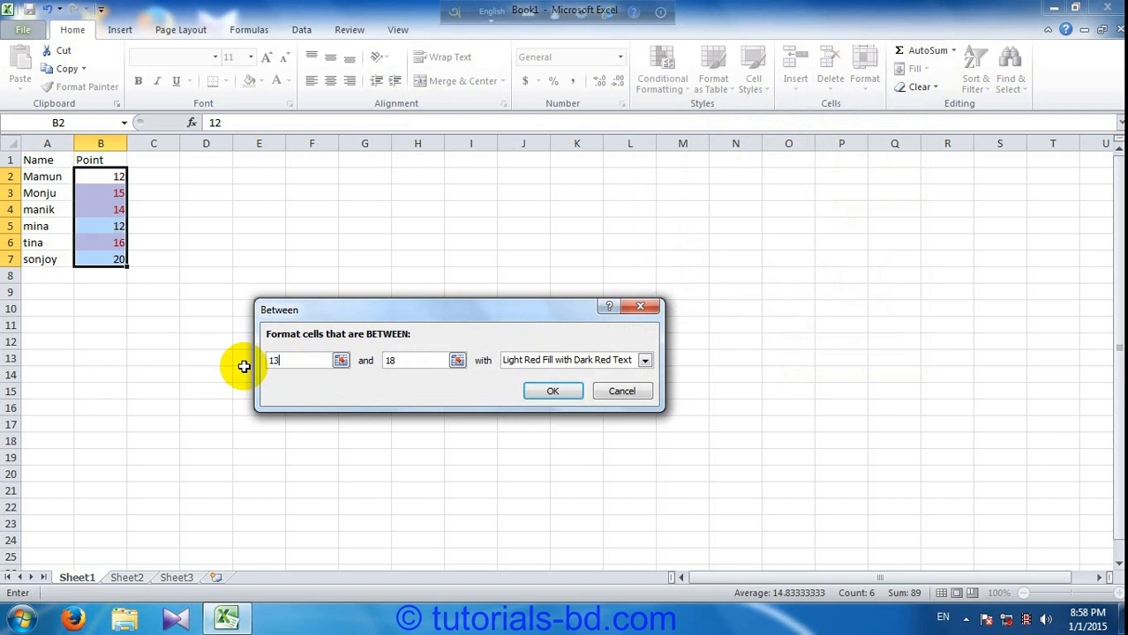
pyautogui.moveTo(403, 360); pyautogui.dragTo(386, 365)
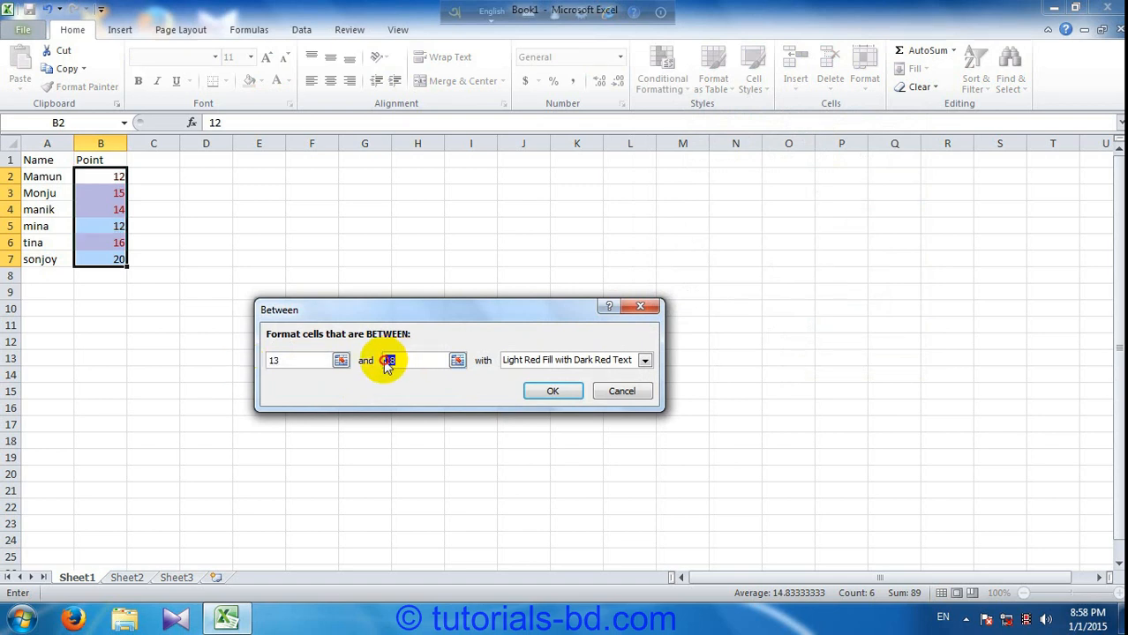
pyautogui.write('16')
# Choose the Red Text preset and apply the Between rule to the points.
pyautogui.click(590, 360)
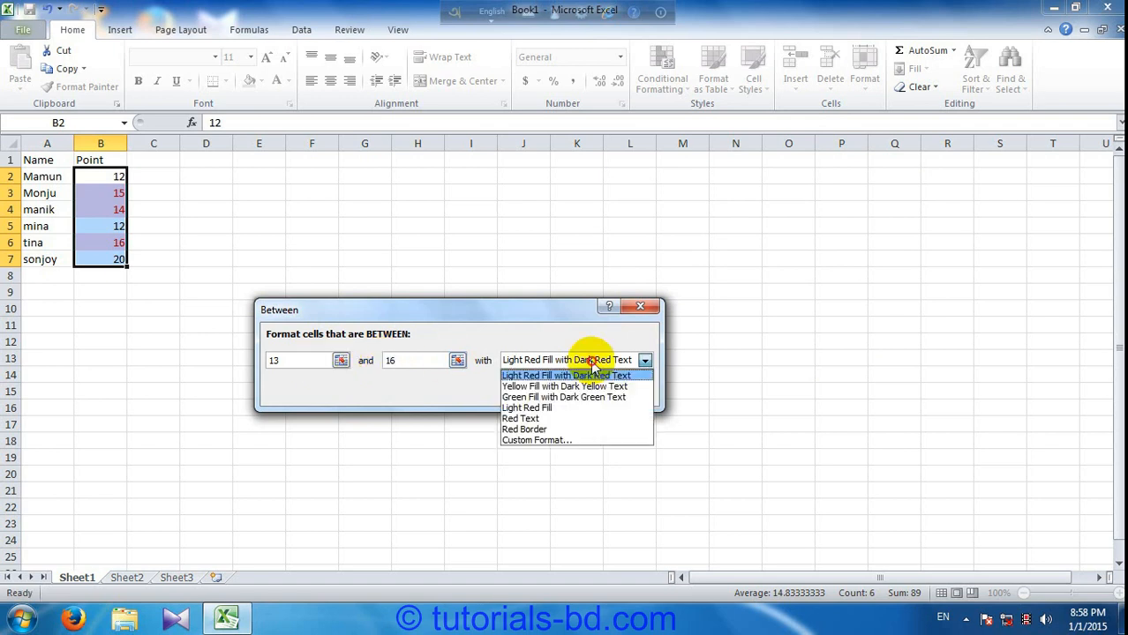
pyautogui.click(512, 420)
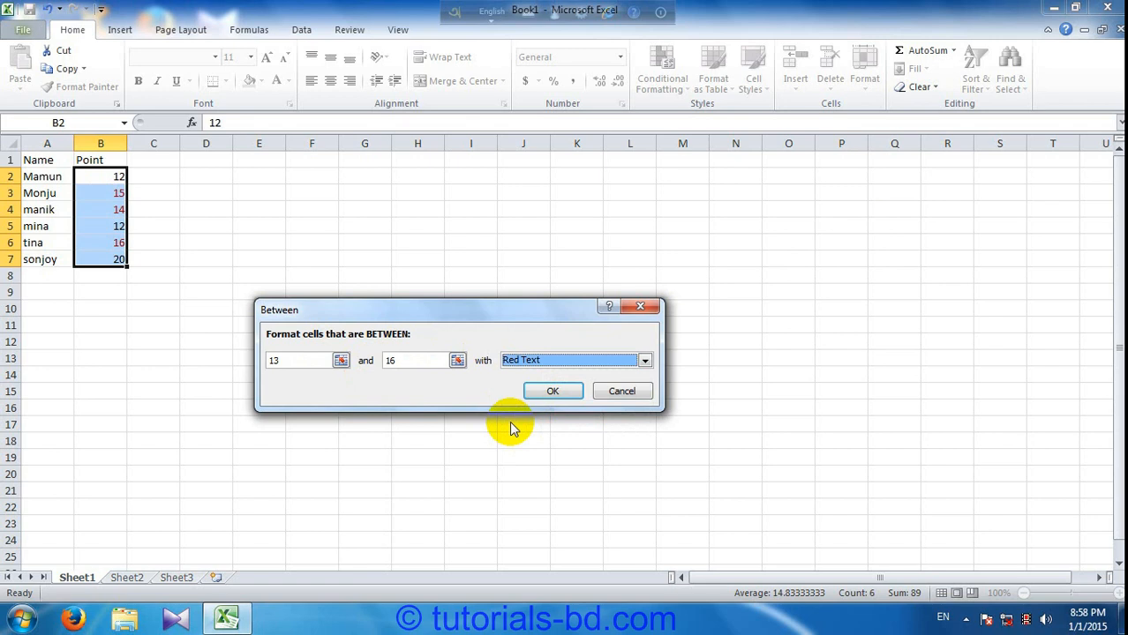
pyautogui.click(536, 389)
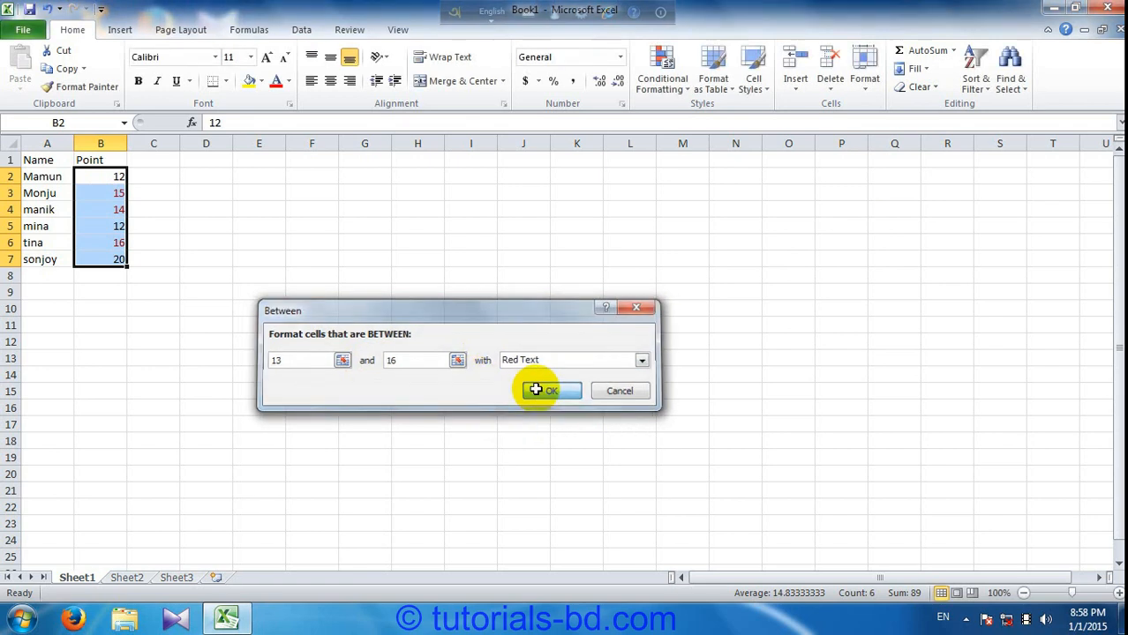
pyautogui.click(201, 355)
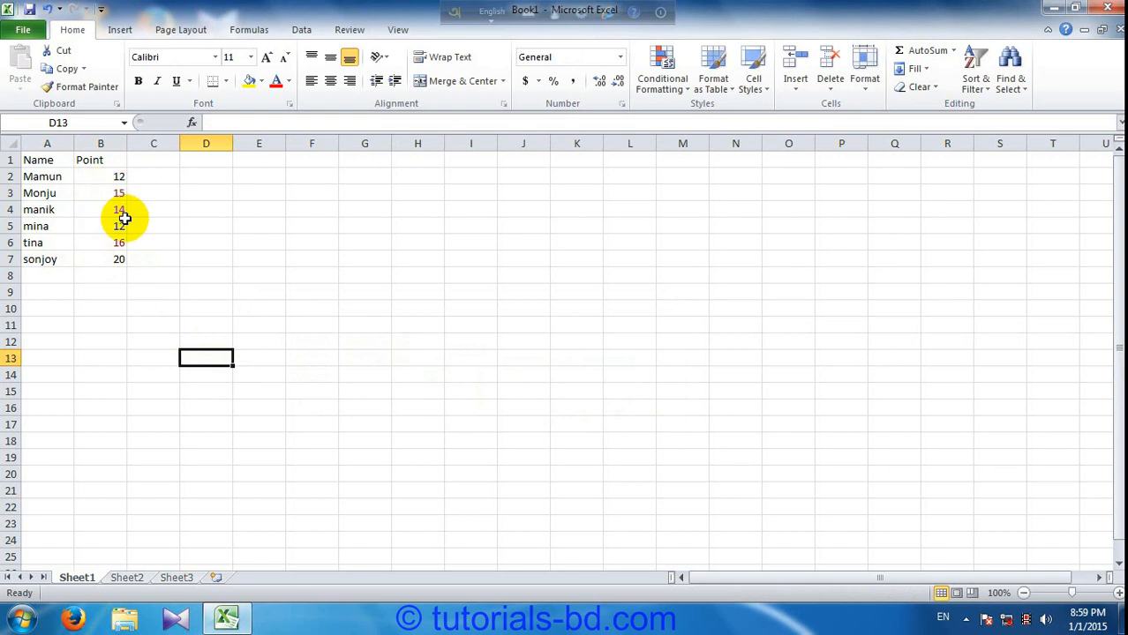
pyautogui.click(98, 197)
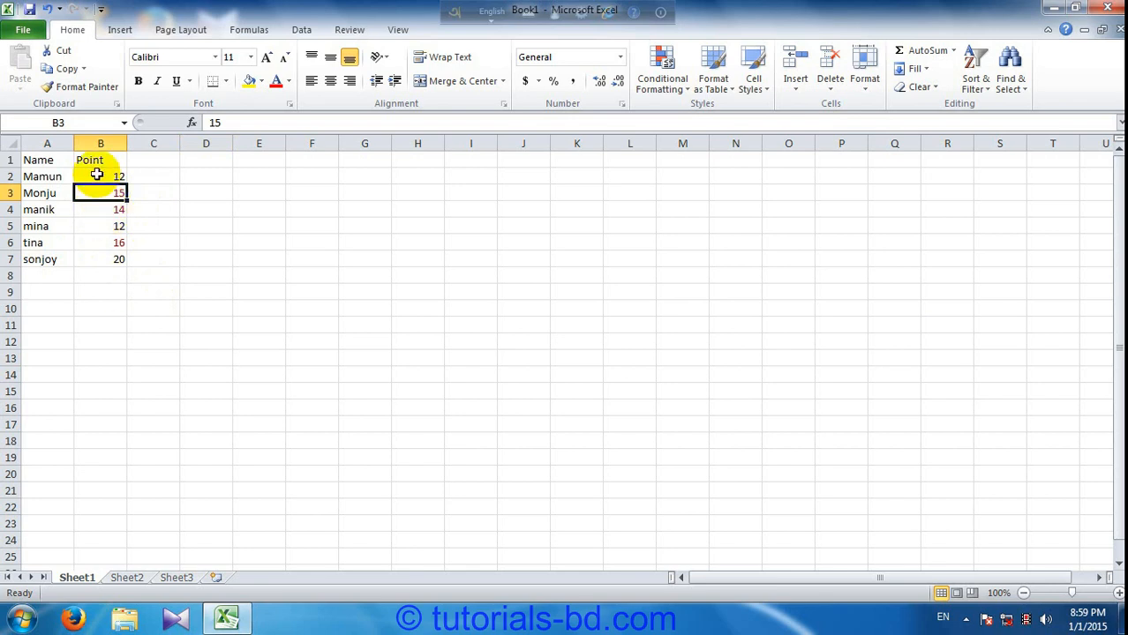
pyautogui.moveTo(95, 176); pyautogui.dragTo(102, 258)
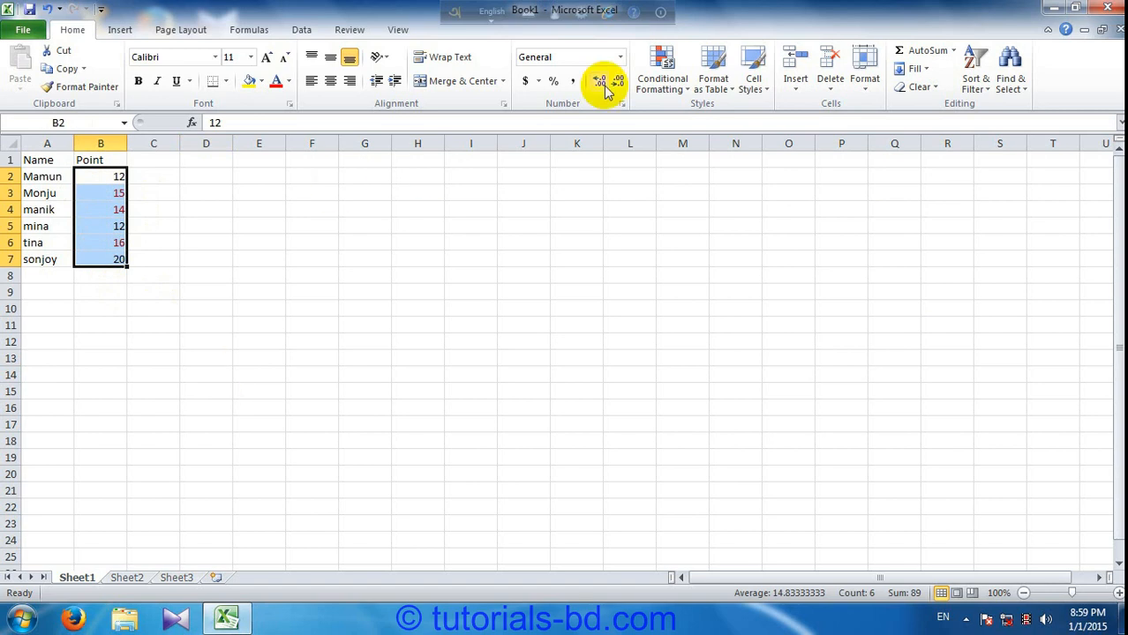
pyautogui.click(651, 93)
pyautogui.moveTo(684, 125)
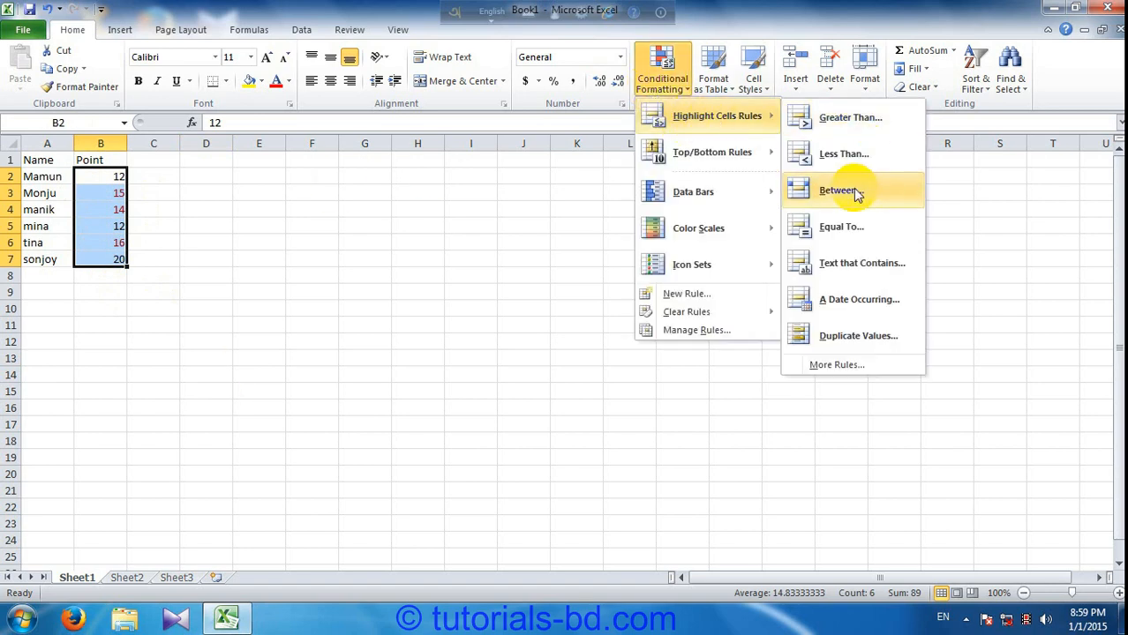
pyautogui.click(838, 228)
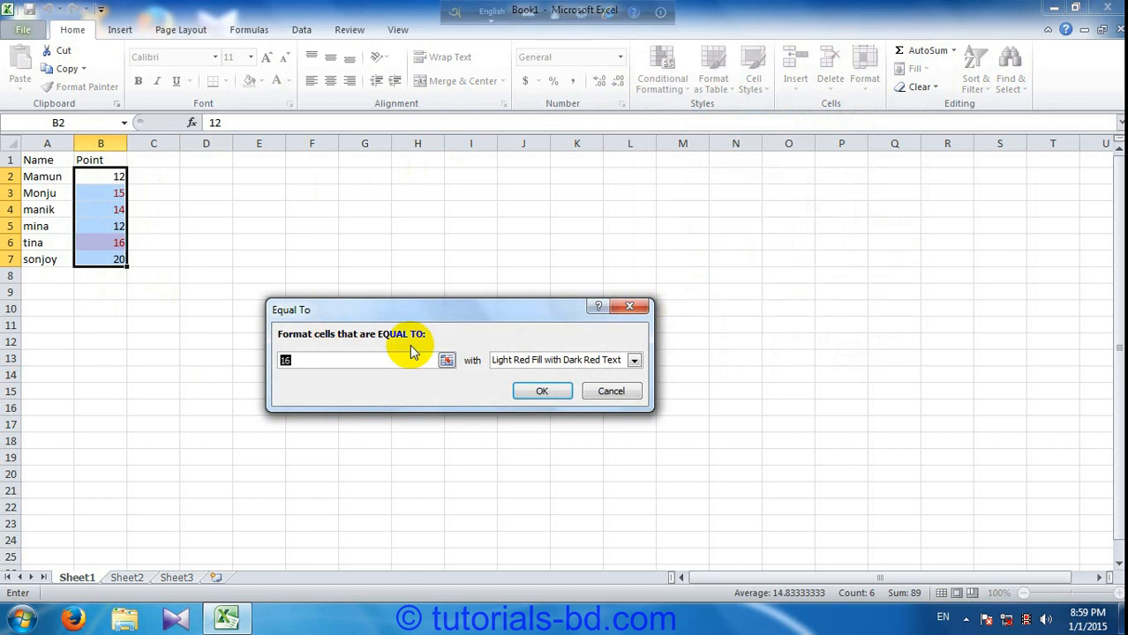
pyautogui.click(610, 391)
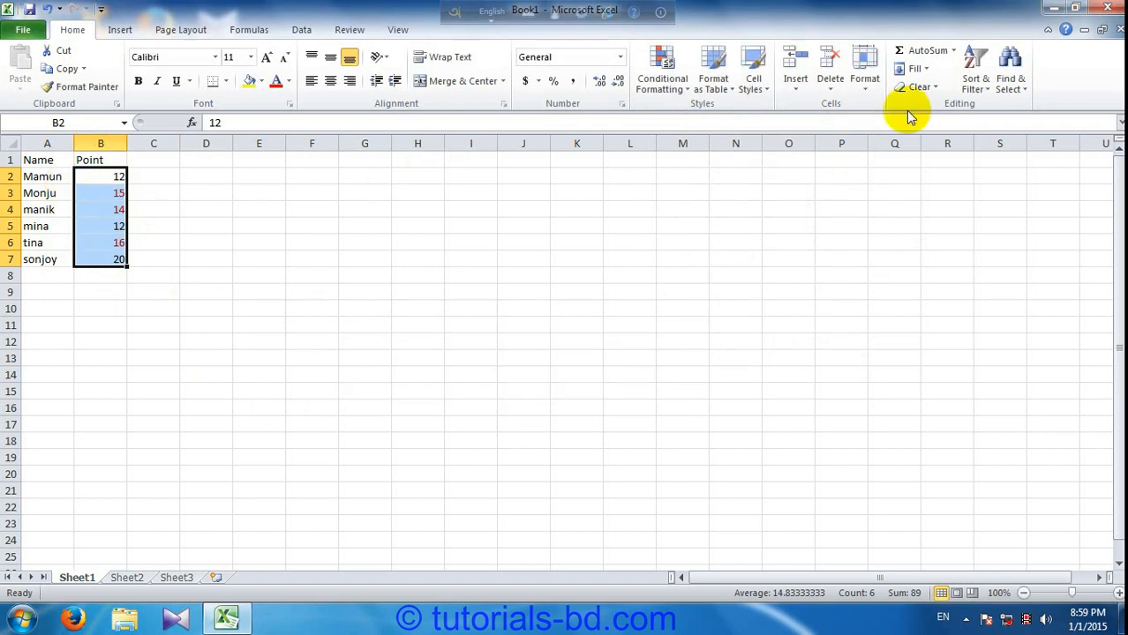
# Clear the formats from all point cells B2:B7.
pyautogui.click(936, 87)
pyautogui.click(939, 126)
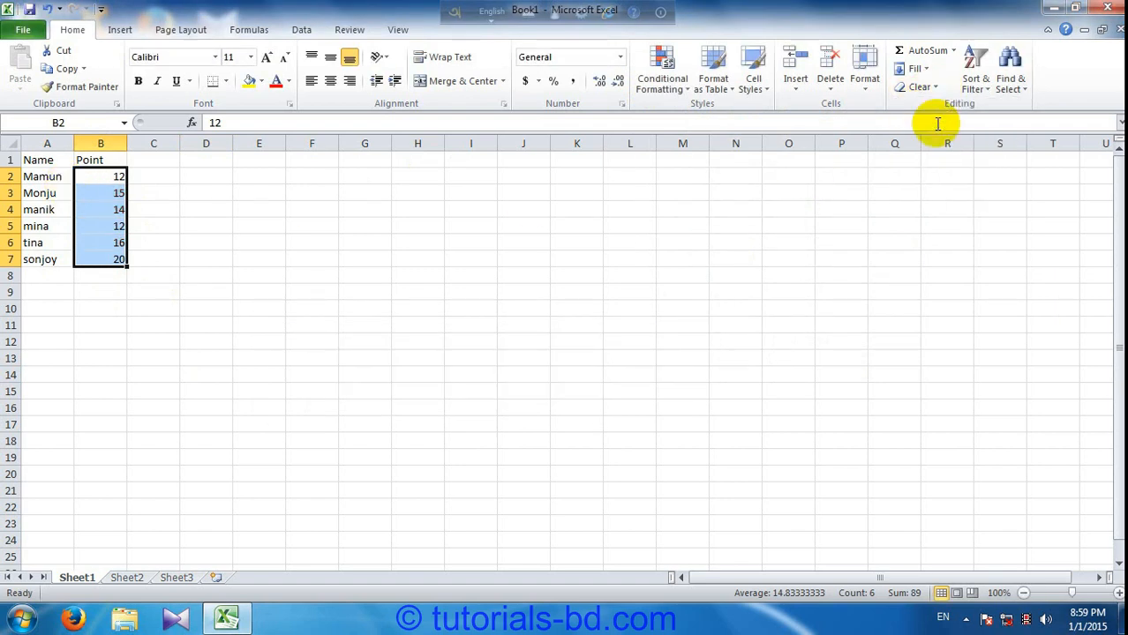
# Set up an Equal To highlight rule on point cells B2:B7 with the value 12 and the Red Border preset.
pyautogui.click(679, 95)
pyautogui.moveTo(719, 120)
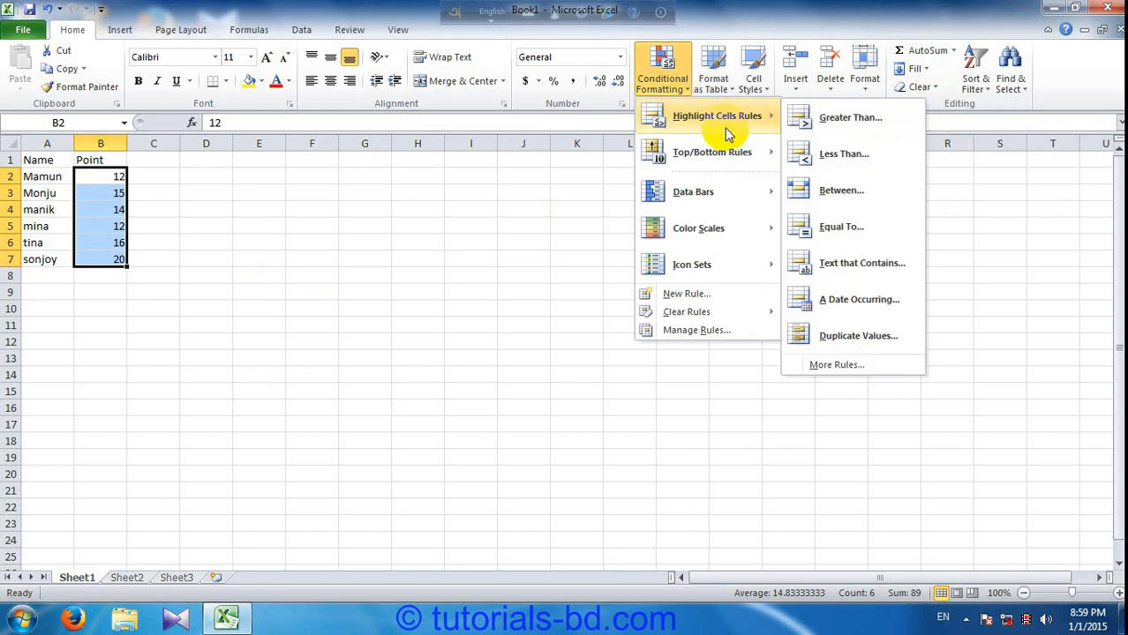
pyautogui.click(829, 225)
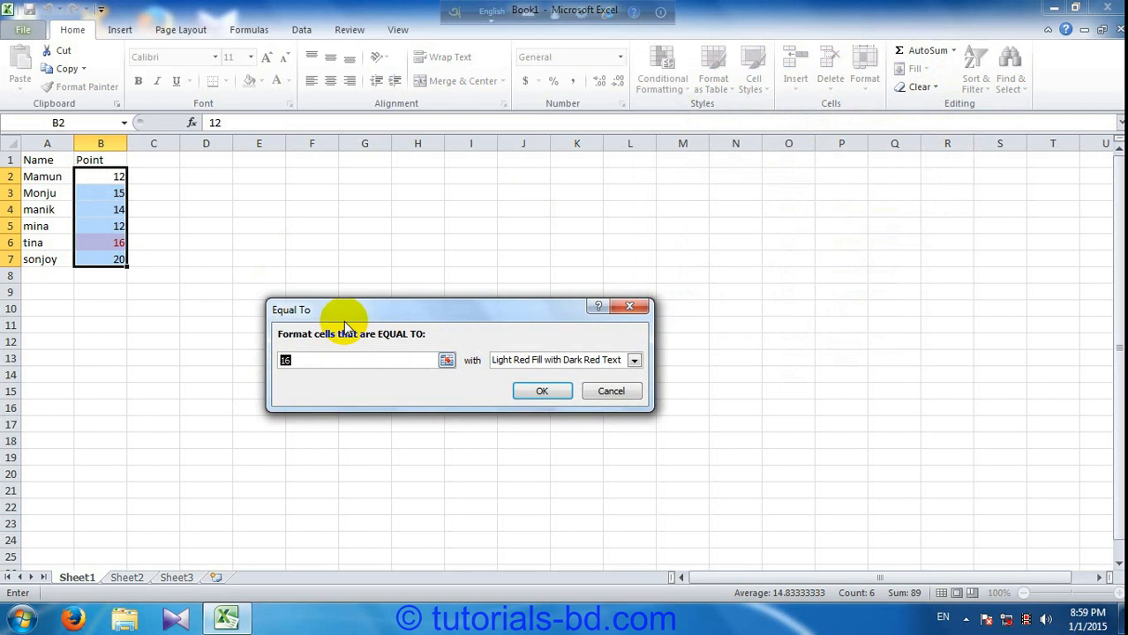
pyautogui.write('12')
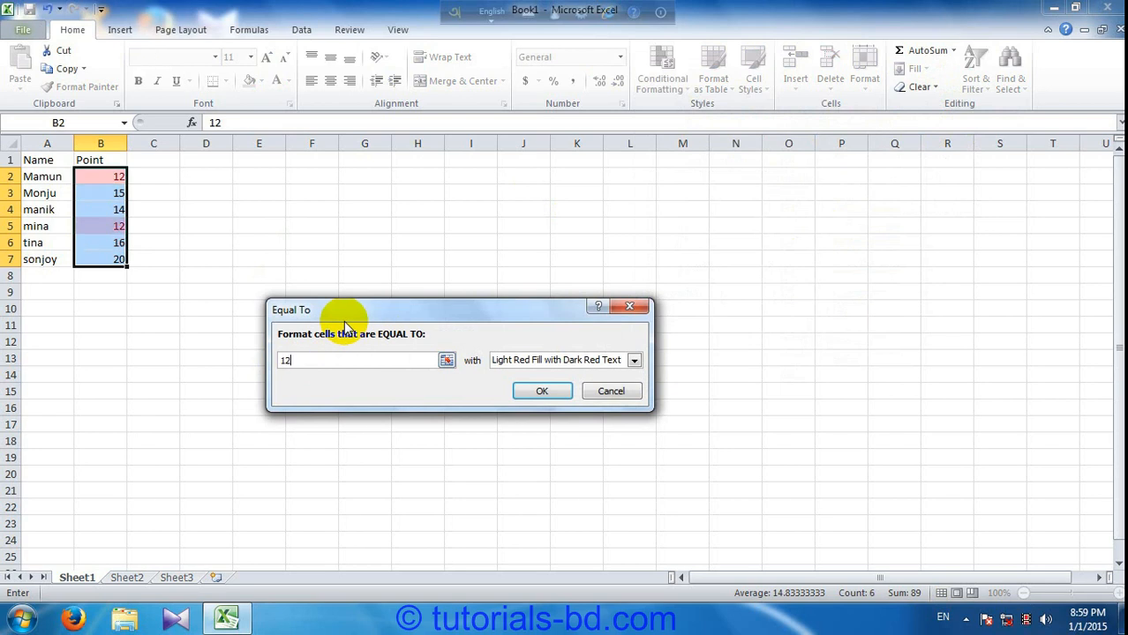
pyautogui.click(509, 364)
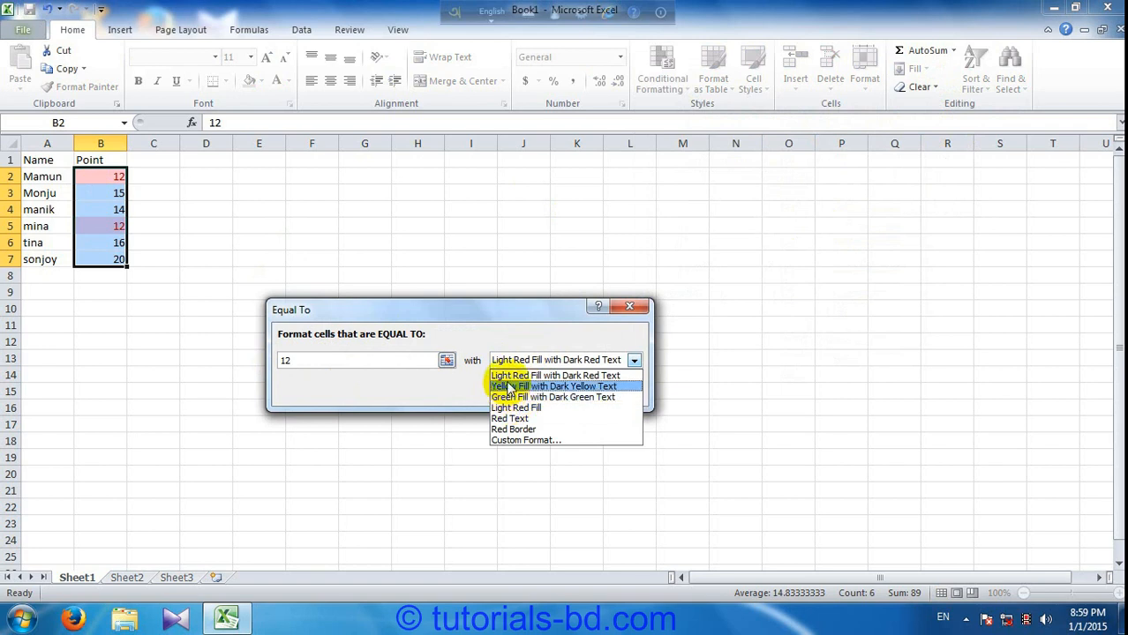
pyautogui.click(513, 429)
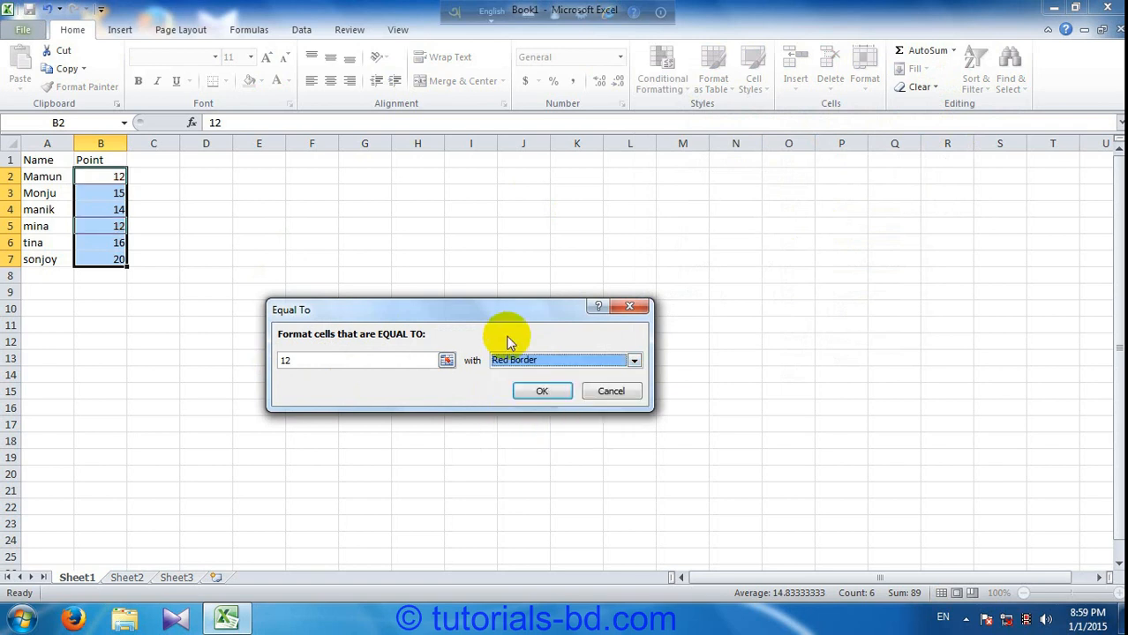
# Switch the Equal To rule to a custom format with single underline and yellow font colour, and apply it.
pyautogui.click(504, 360)
pyautogui.click(517, 440)
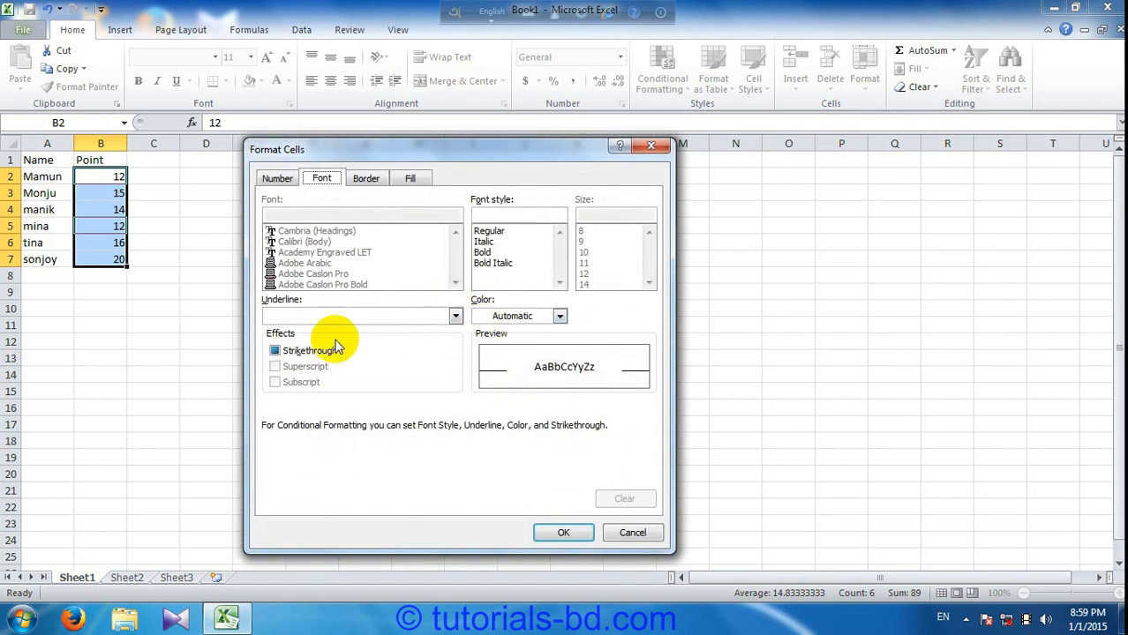
pyautogui.click(453, 316)
pyautogui.click(367, 344)
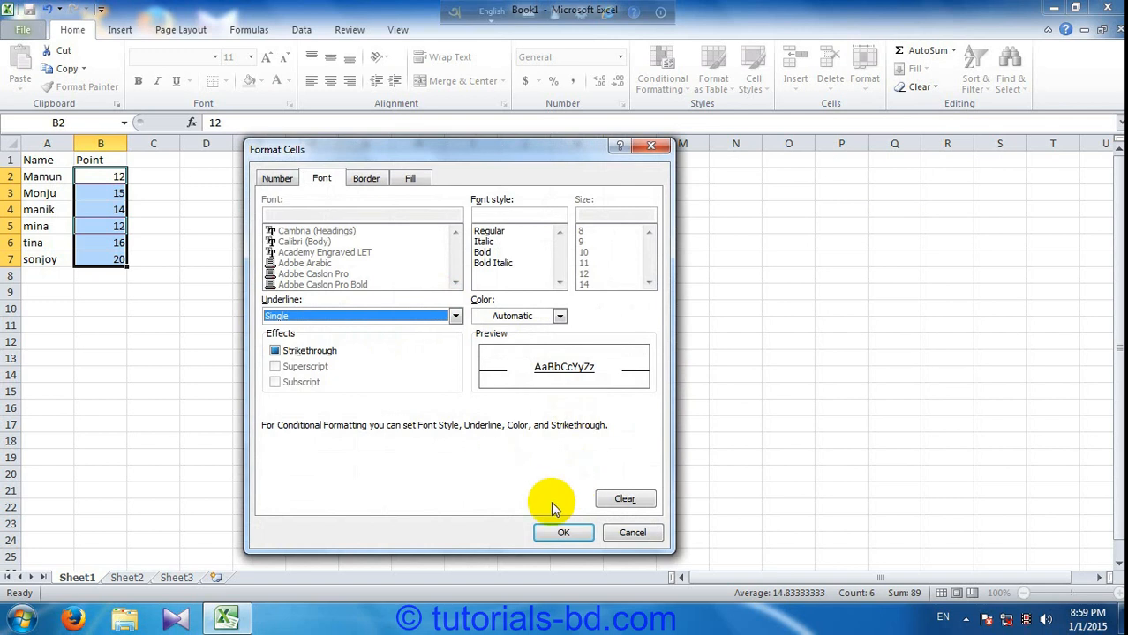
pyautogui.click(521, 316)
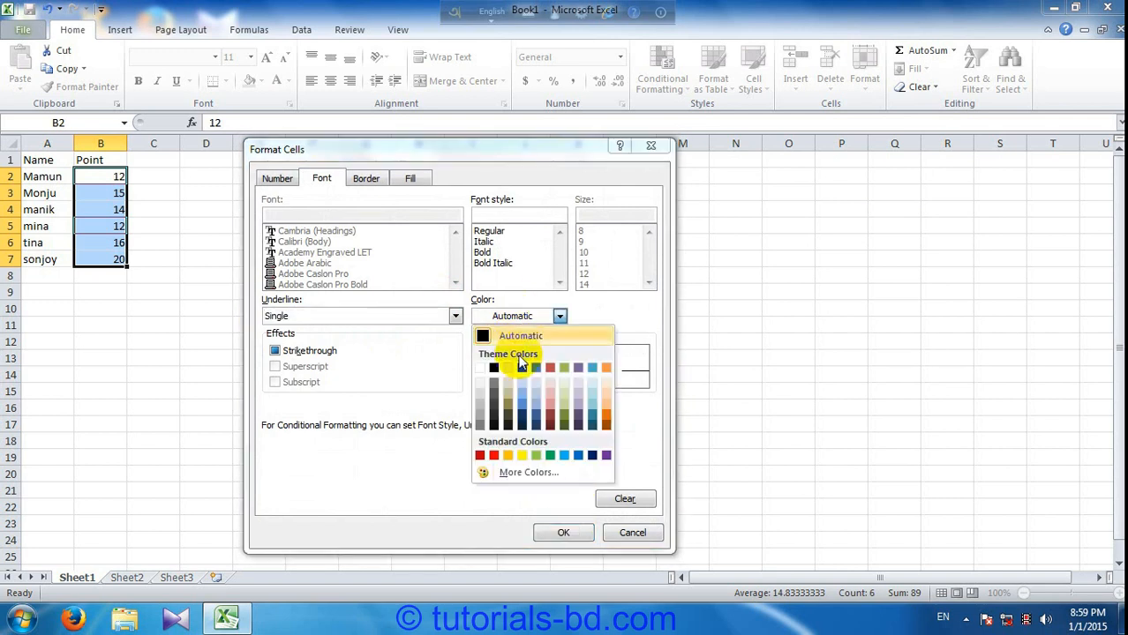
pyautogui.click(522, 456)
pyautogui.click(561, 534)
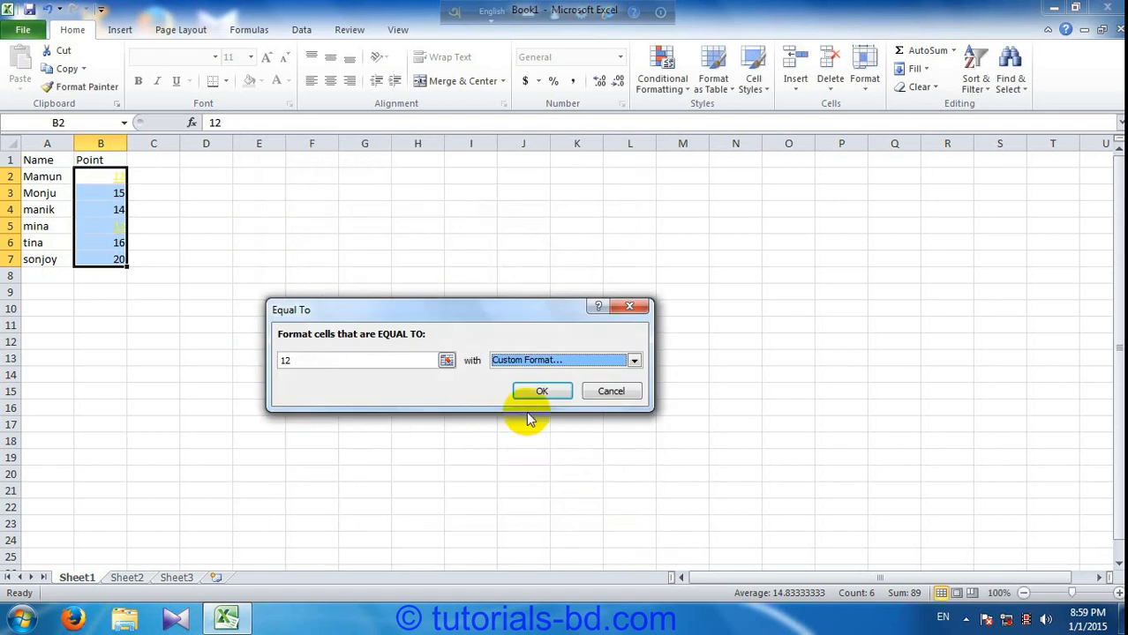
pyautogui.click(525, 389)
pyautogui.click(252, 275)
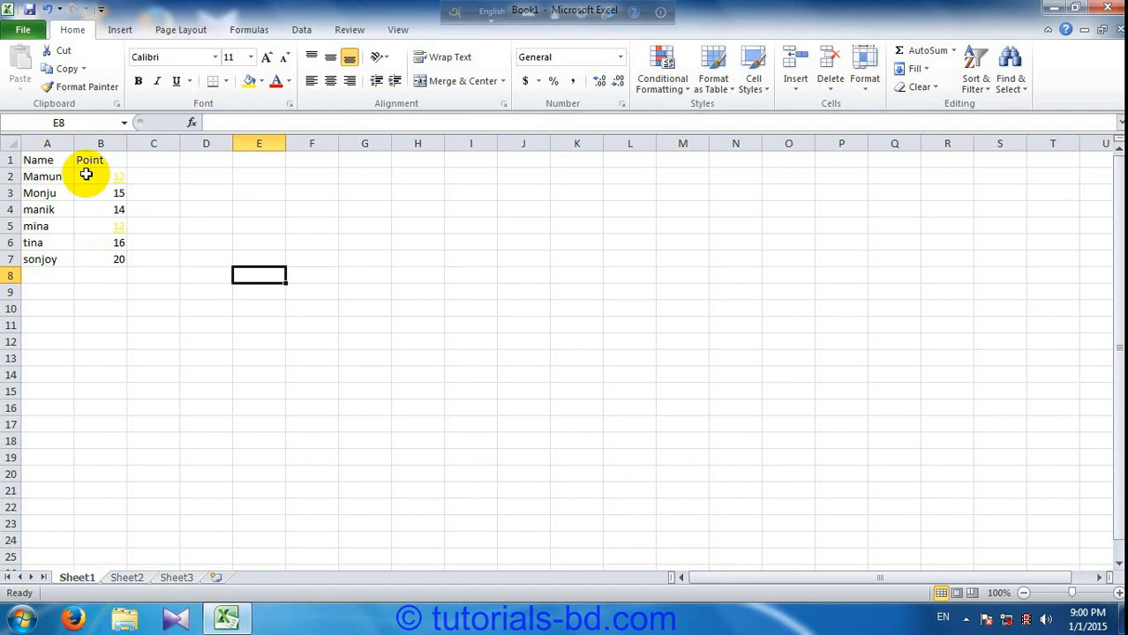
# Clear the formats from point cells B2:B7 to remove the Equal To highlighting.
pyautogui.moveTo(84, 174); pyautogui.dragTo(95, 258)
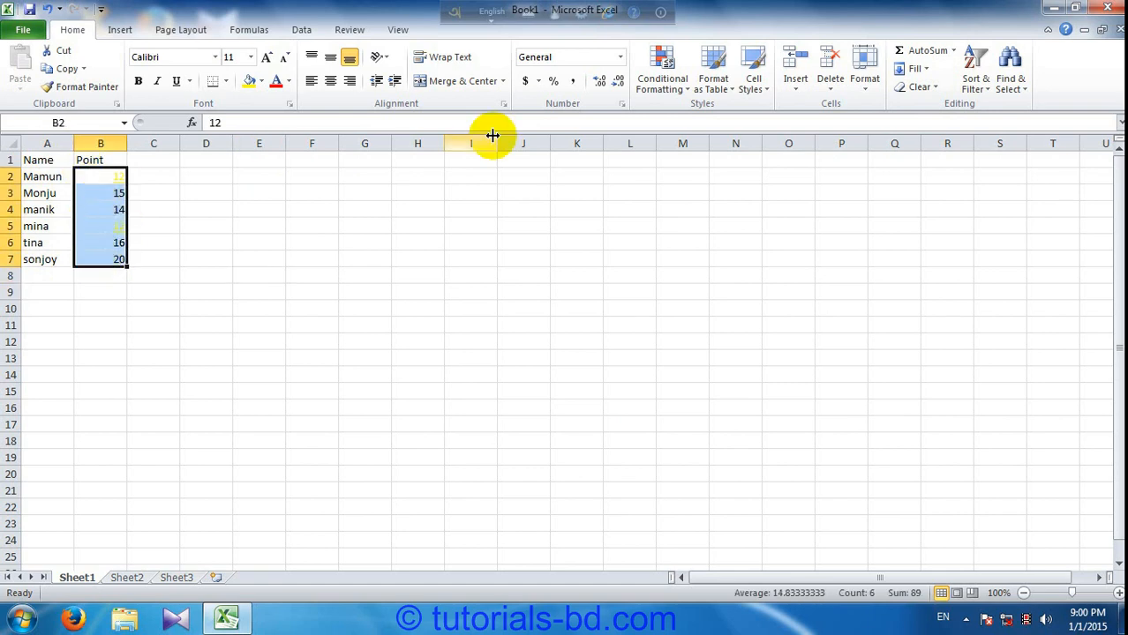
pyautogui.click(934, 89)
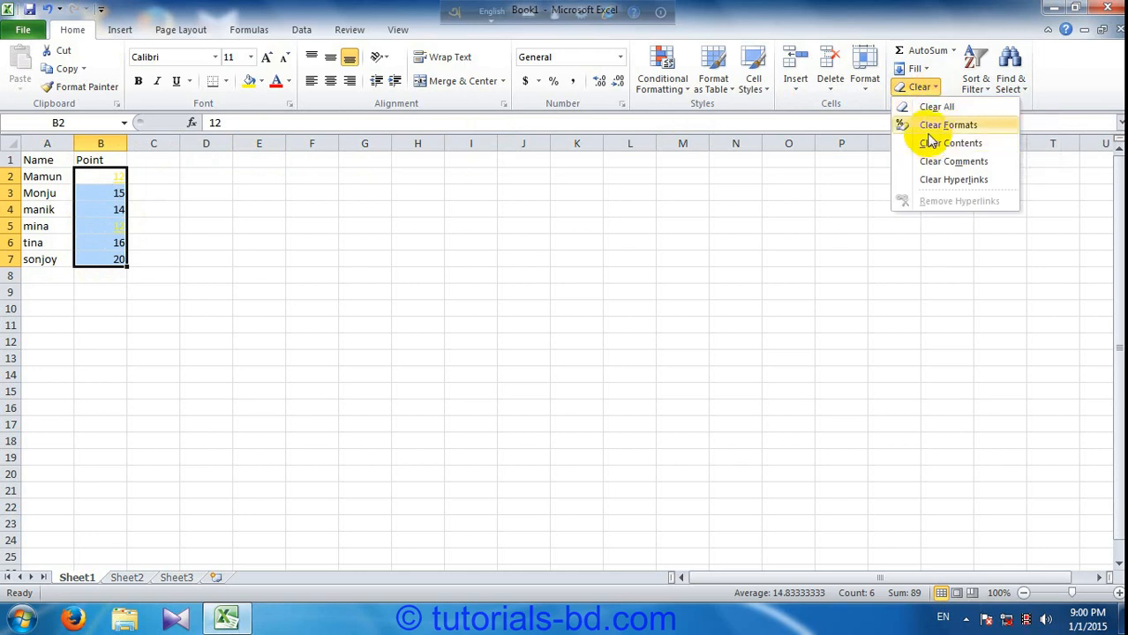
pyautogui.click(937, 126)
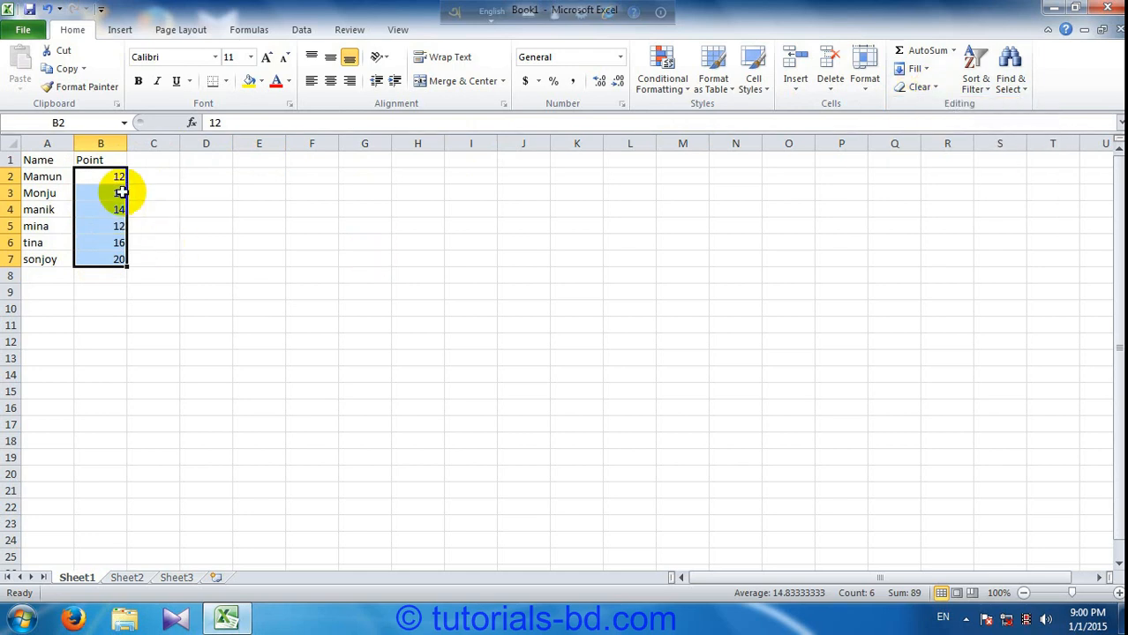
pyautogui.click(95, 178)
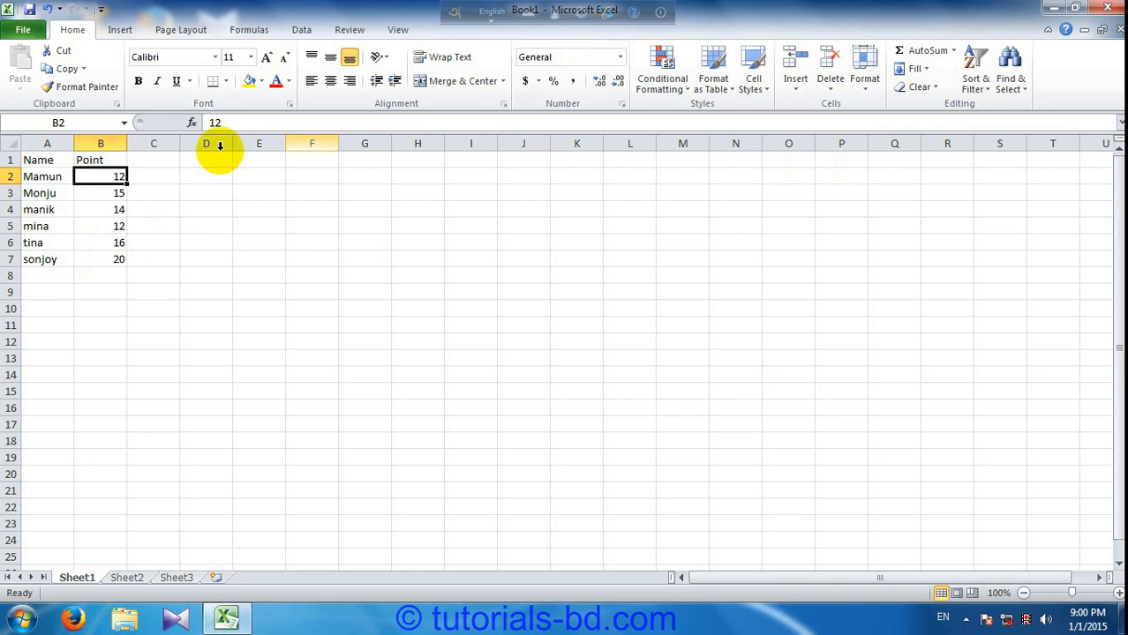
pyautogui.moveTo(99, 188); pyautogui.dragTo(95, 259)
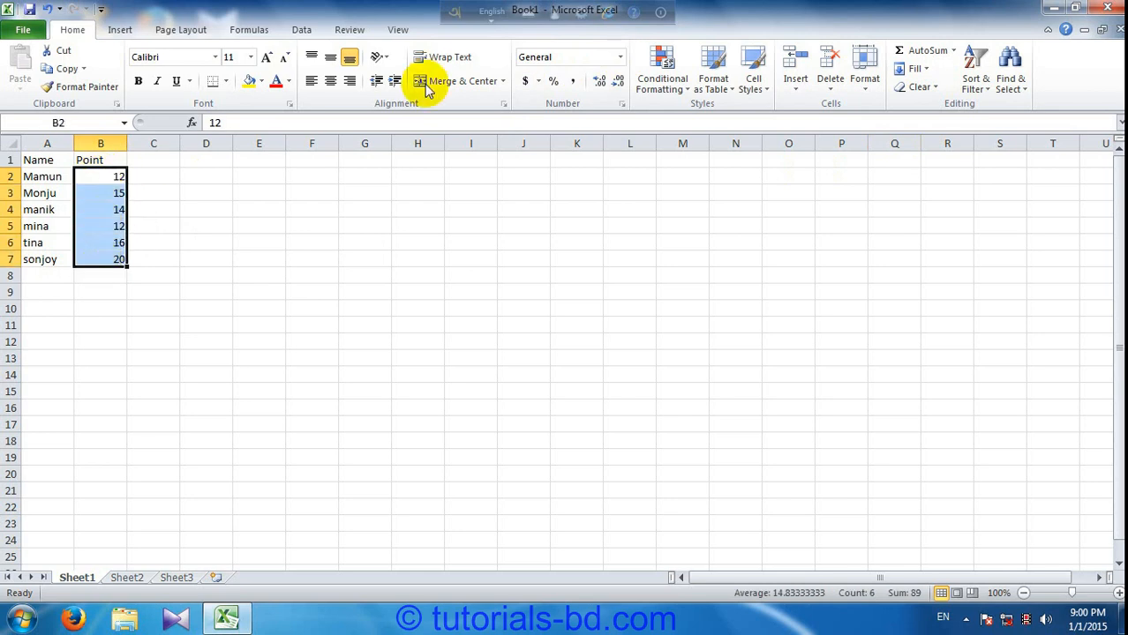
pyautogui.click(683, 95)
pyautogui.moveTo(661, 128)
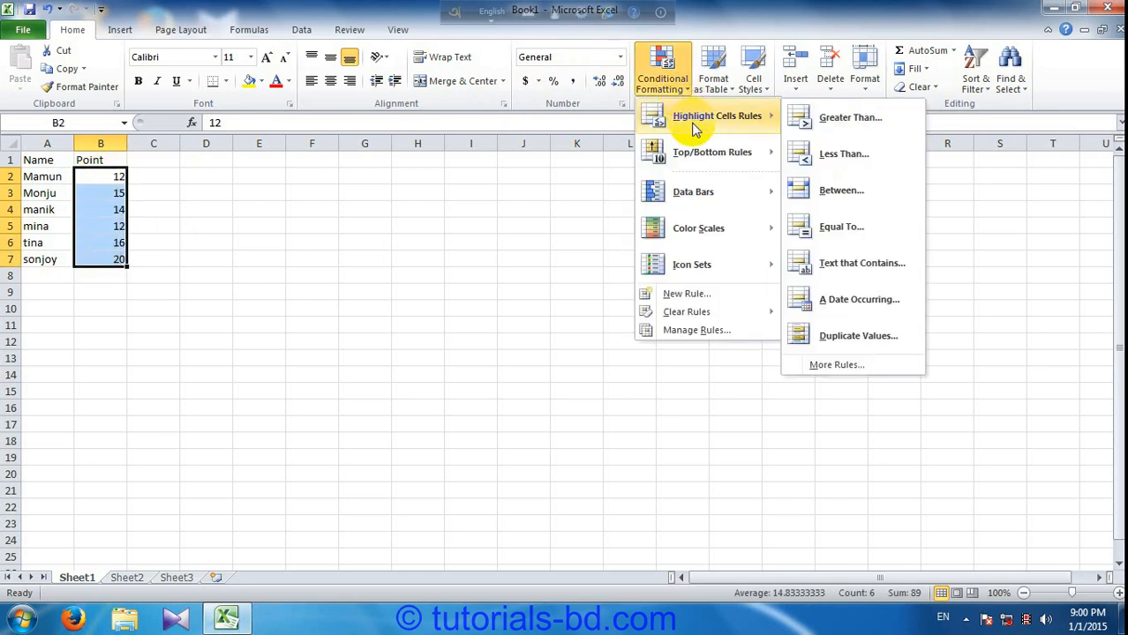
pyautogui.click(308, 164)
# Enter a second list of six sample first names in cells F2:F7.
pyautogui.click(306, 174)
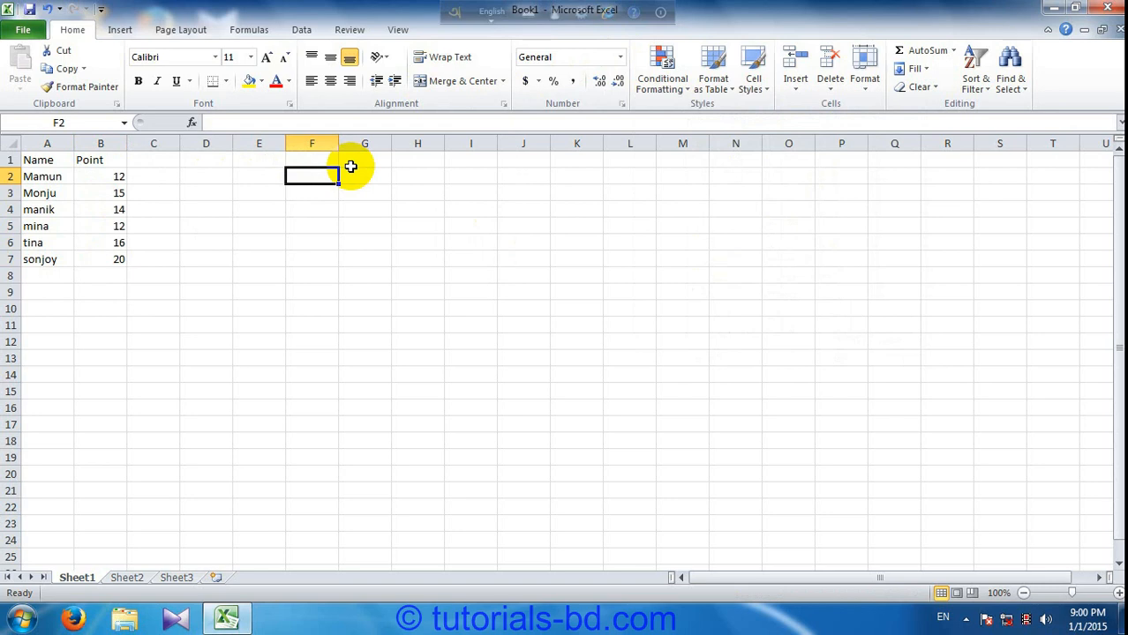
pyautogui.write('Fa')
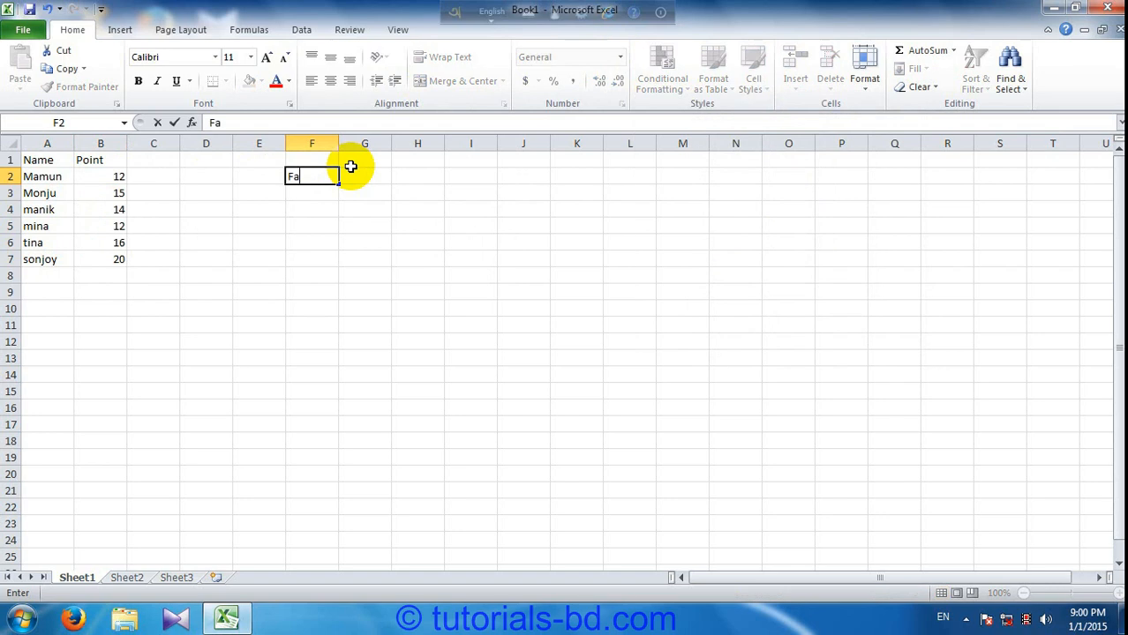
pyautogui.write('ruk')
pyautogui.press('Return')
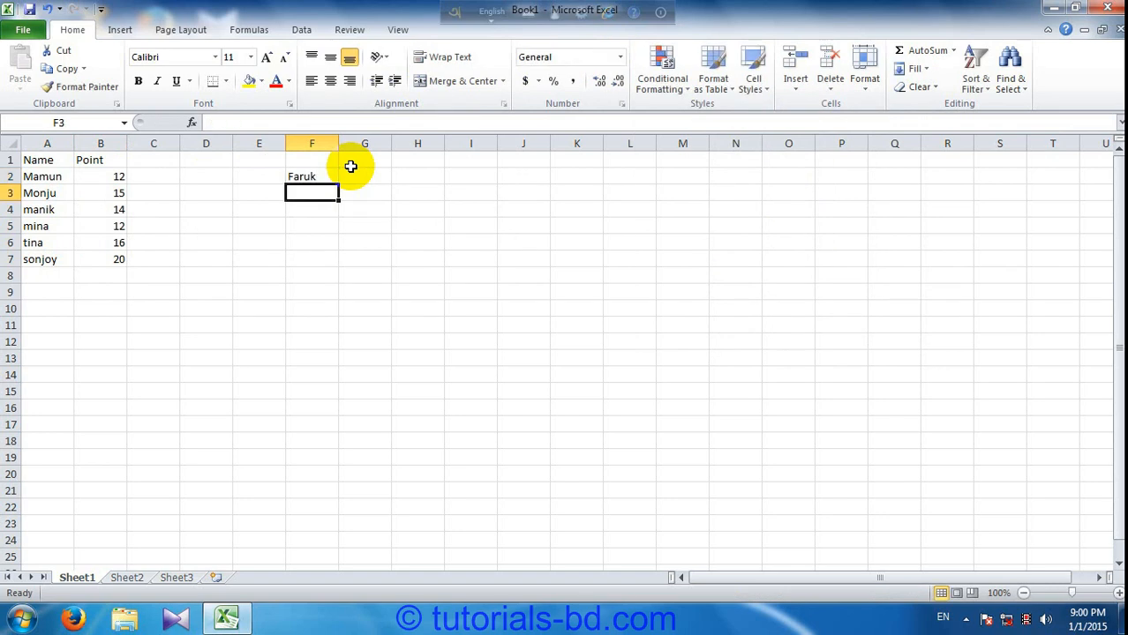
pyautogui.write('mina')
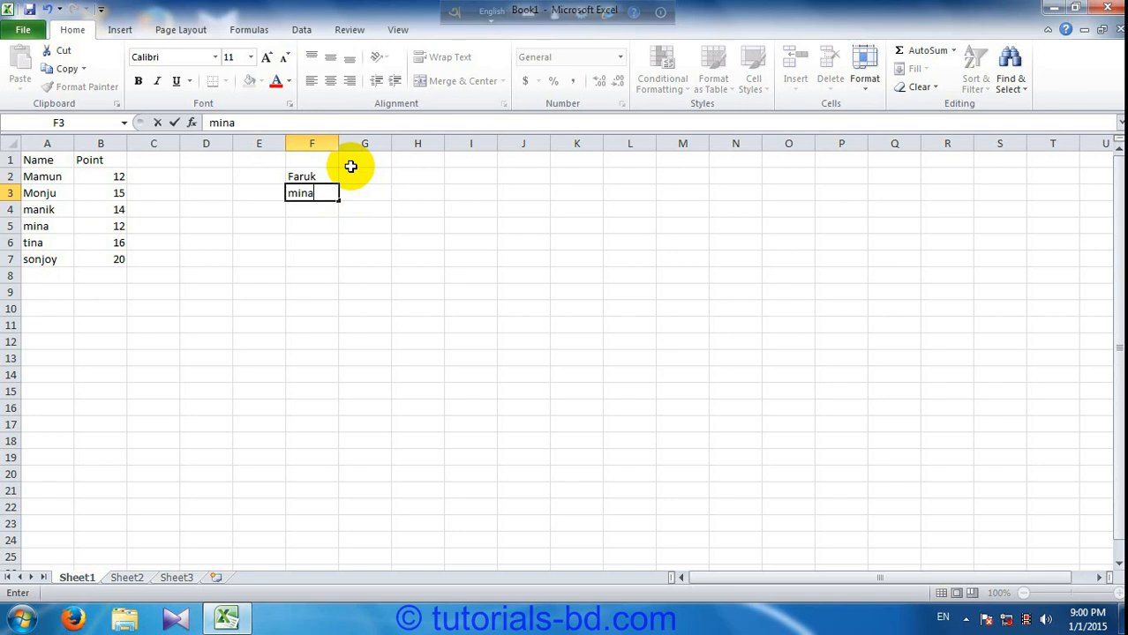
pyautogui.press('Return')
pyautogui.write('raju')
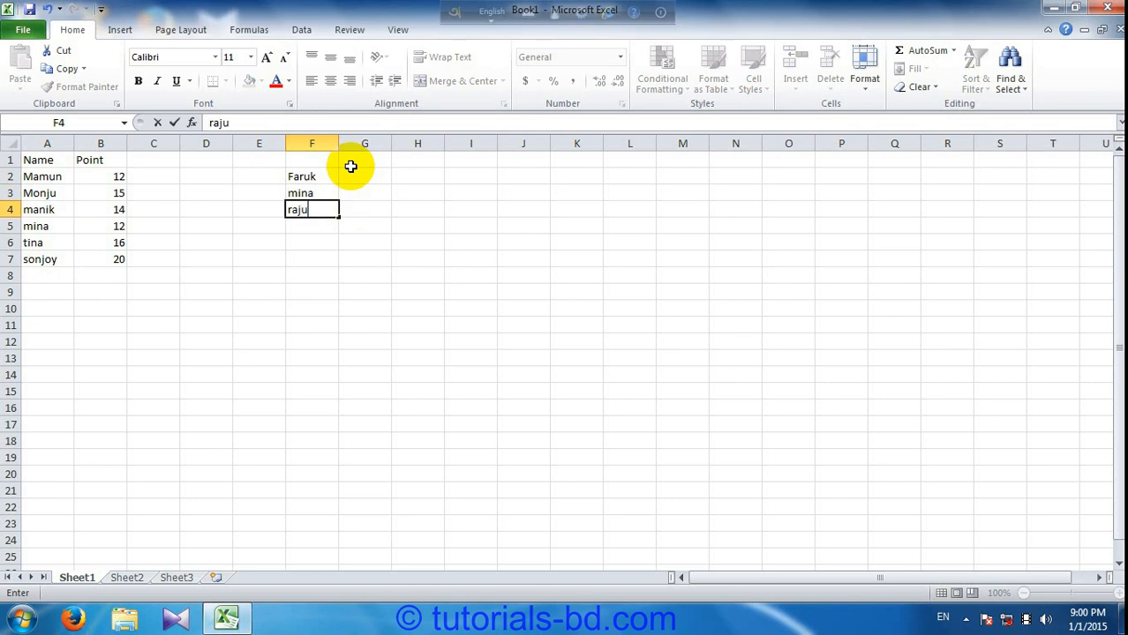
pyautogui.press('Return')
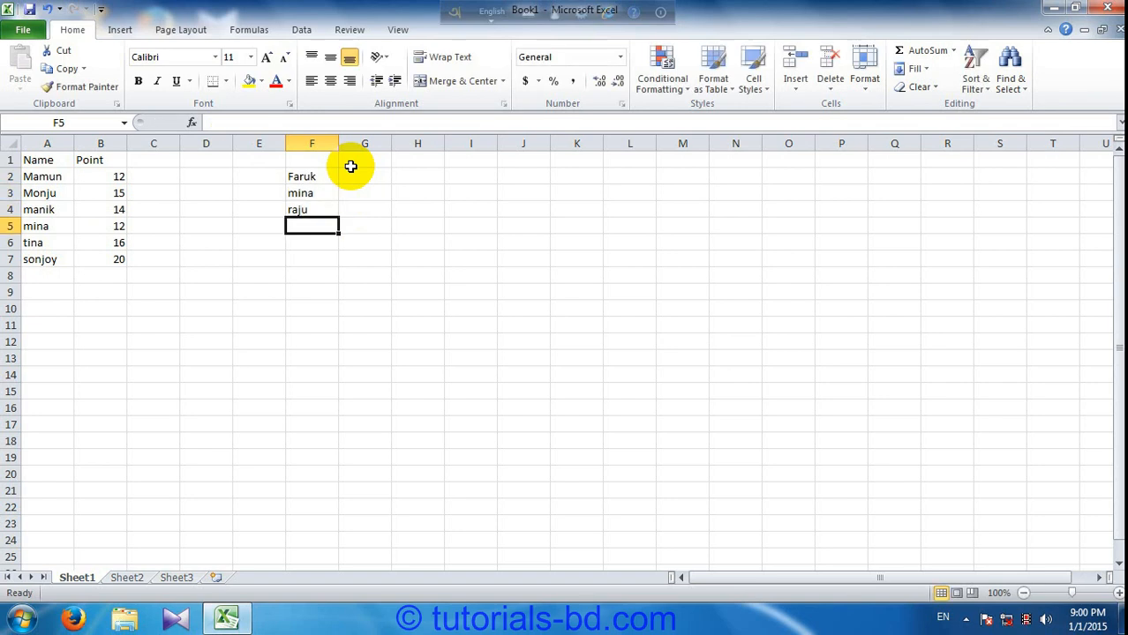
pyautogui.write('sakkhor')
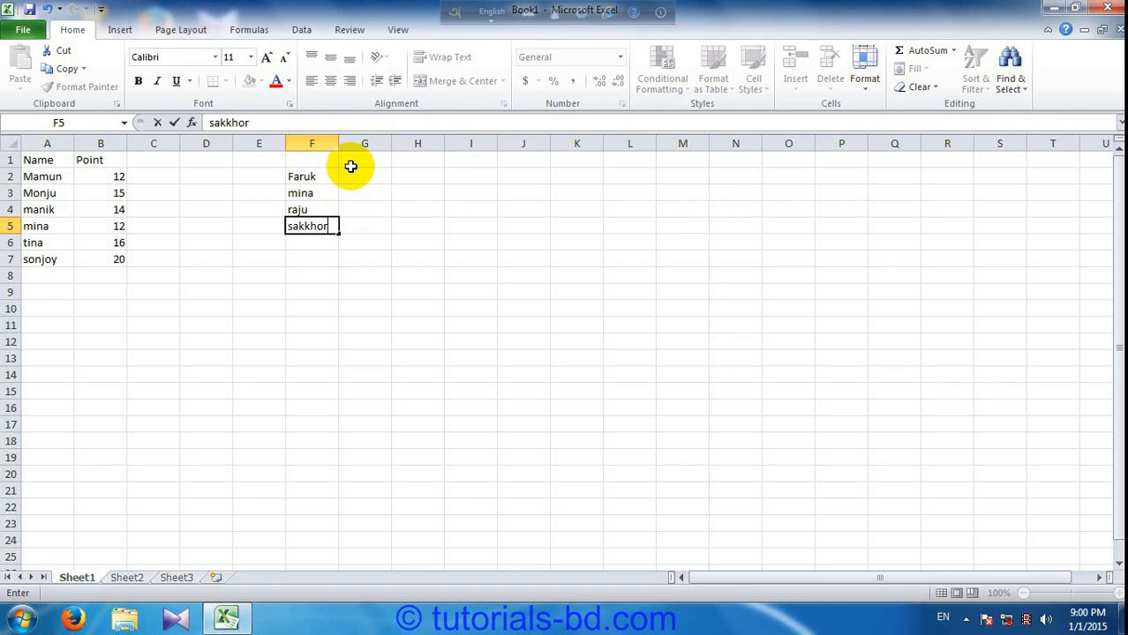
pyautogui.press('Return')
pyautogui.write('lochon')
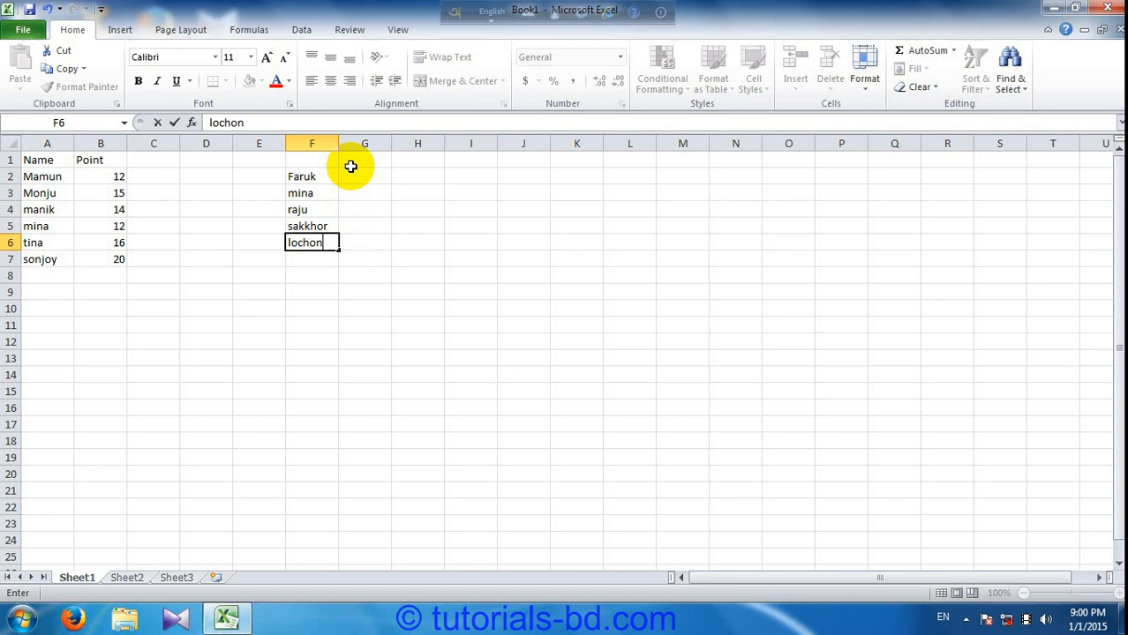
pyautogui.press('Return')
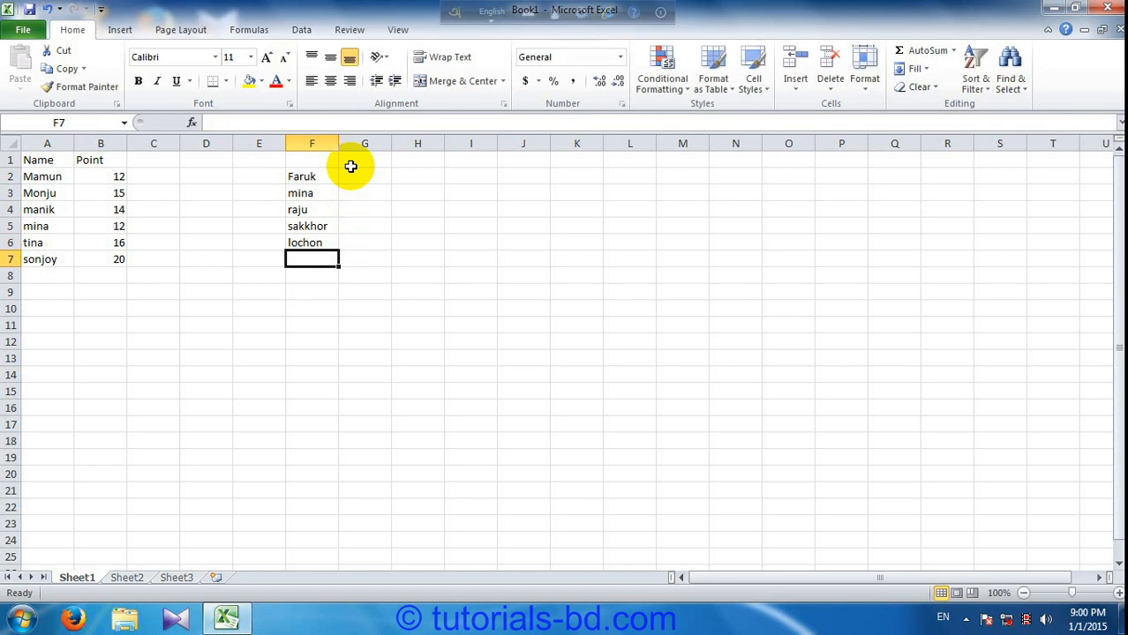
pyautogui.write('riad')
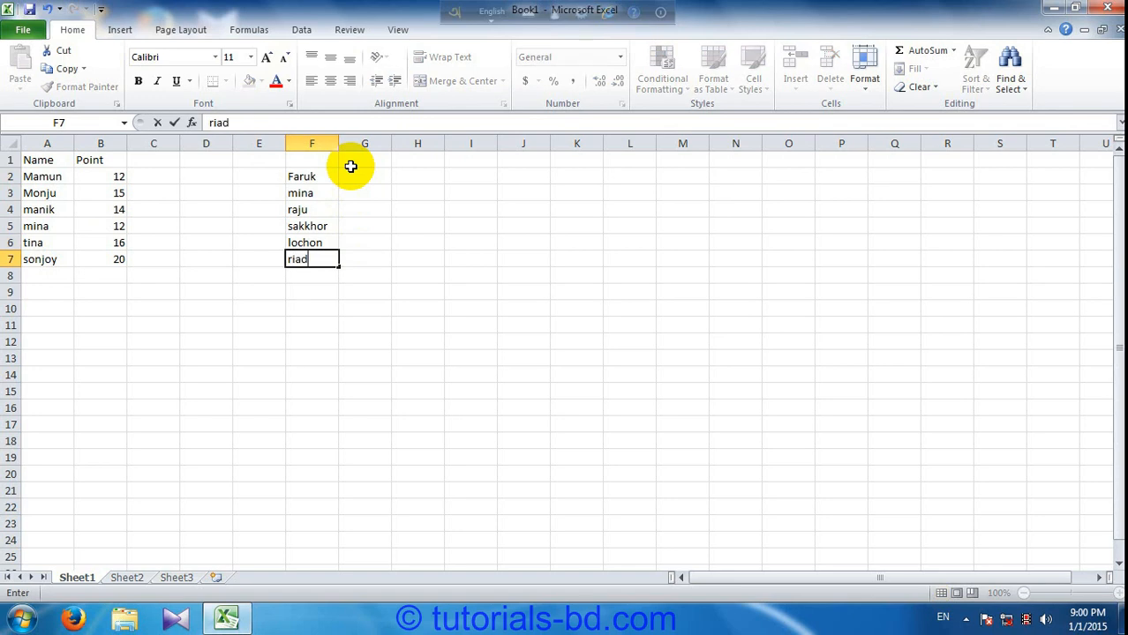
pyautogui.press('Return')
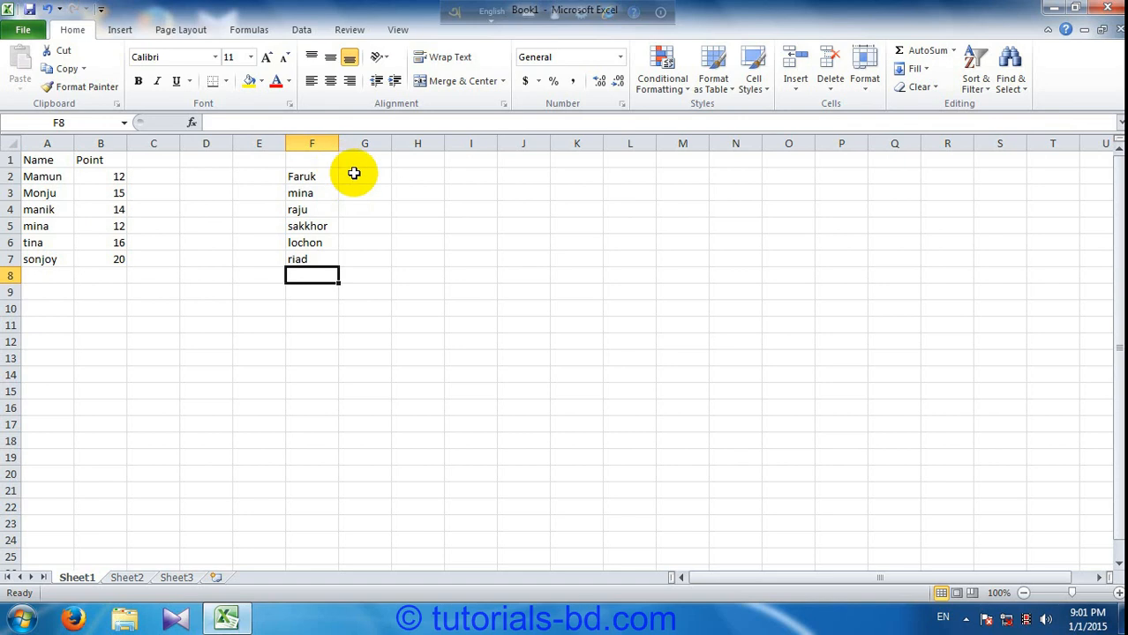
# Fill cells G2:G7 beside the second name list with the results Fail, pass, fail, pass, fail and pass.
pyautogui.click(354, 175)
pyautogui.moveTo(353, 175); pyautogui.dragTo(355, 256)
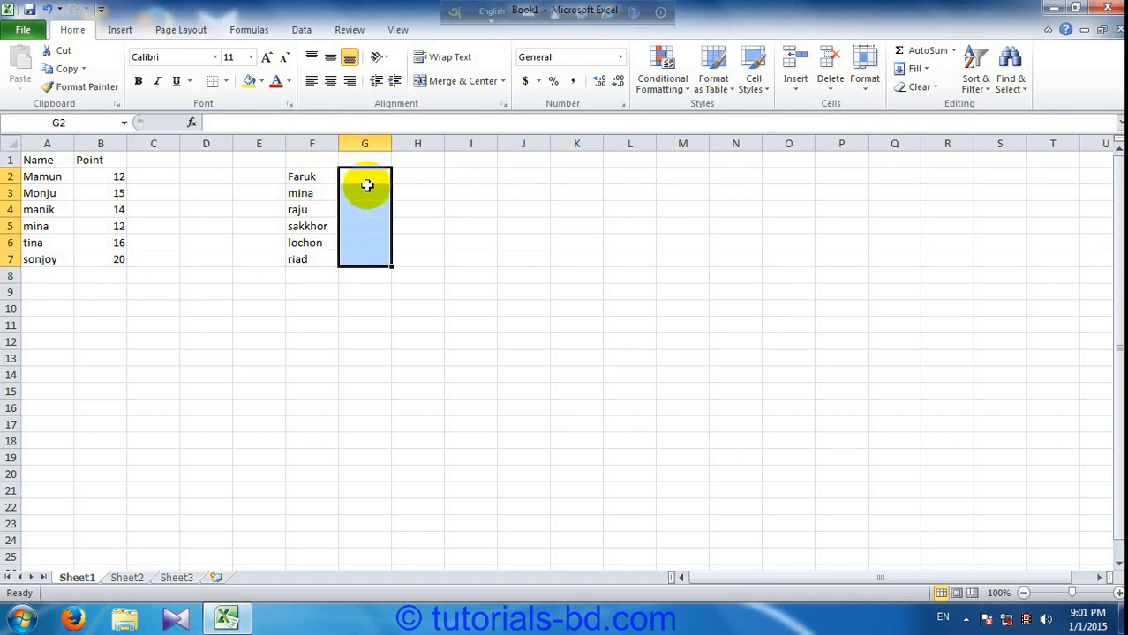
pyautogui.click(365, 179)
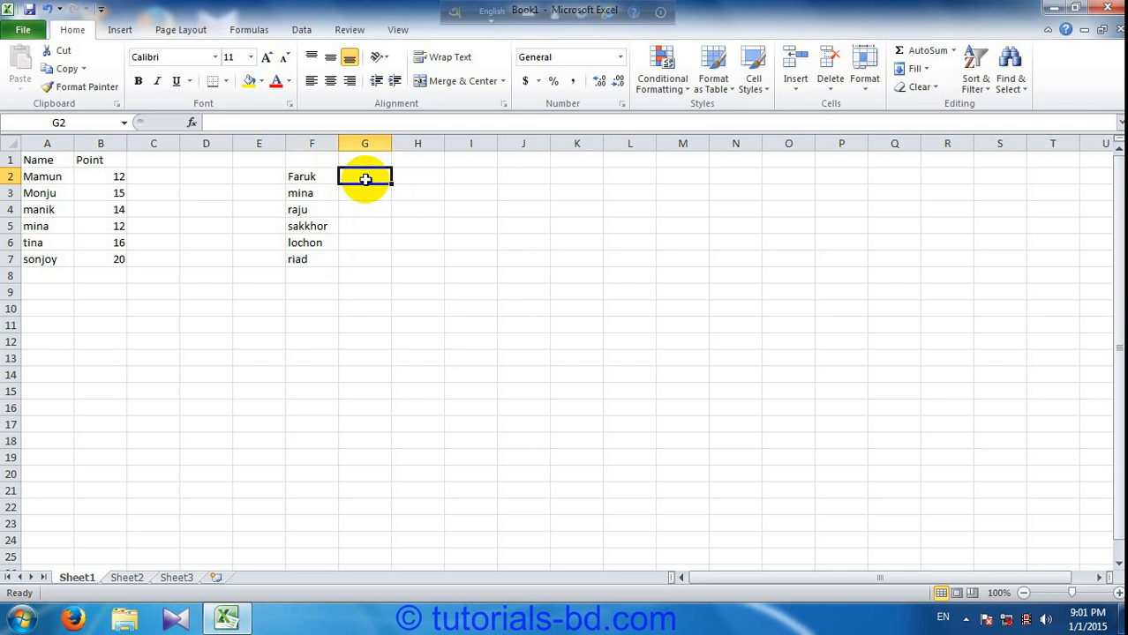
pyautogui.write('Fail')
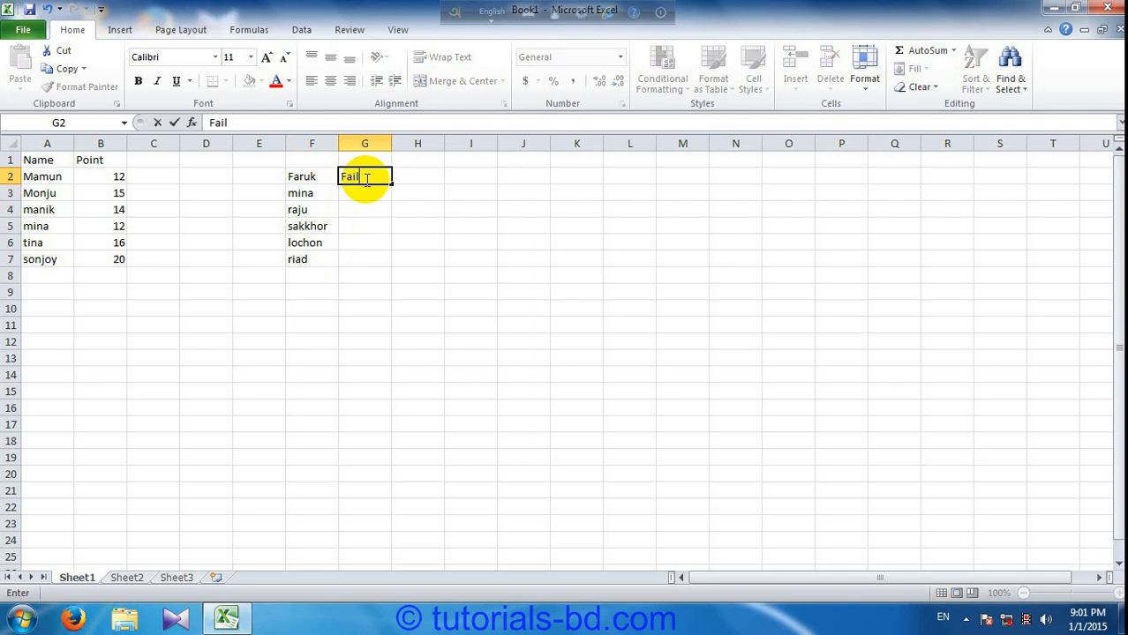
pyautogui.press('Return')
pyautogui.write('pass')
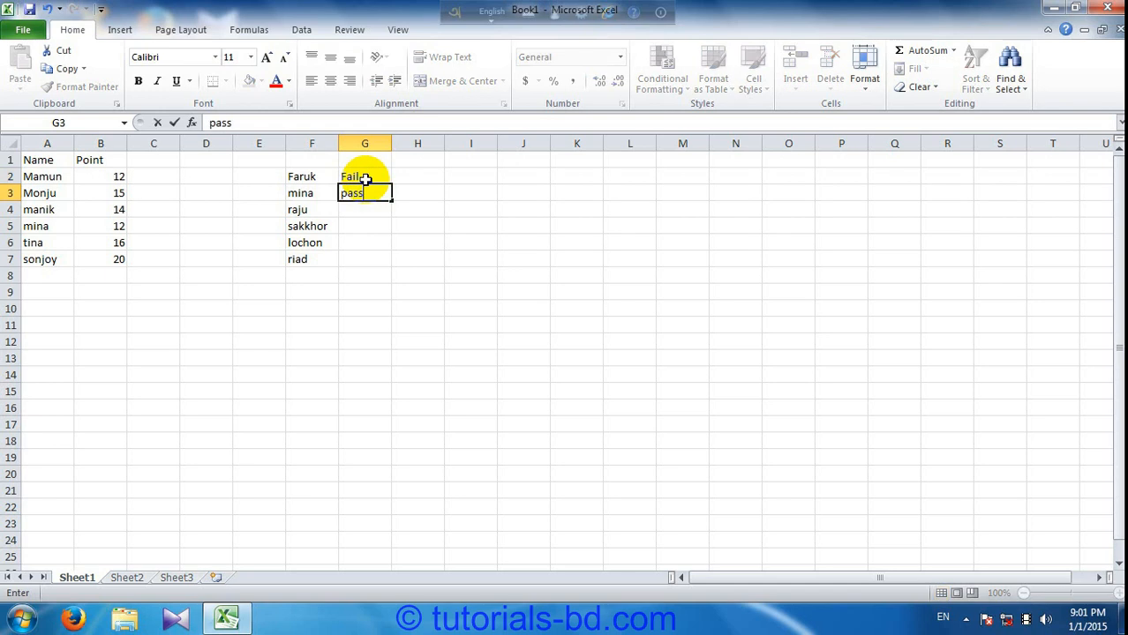
pyautogui.press('Return')
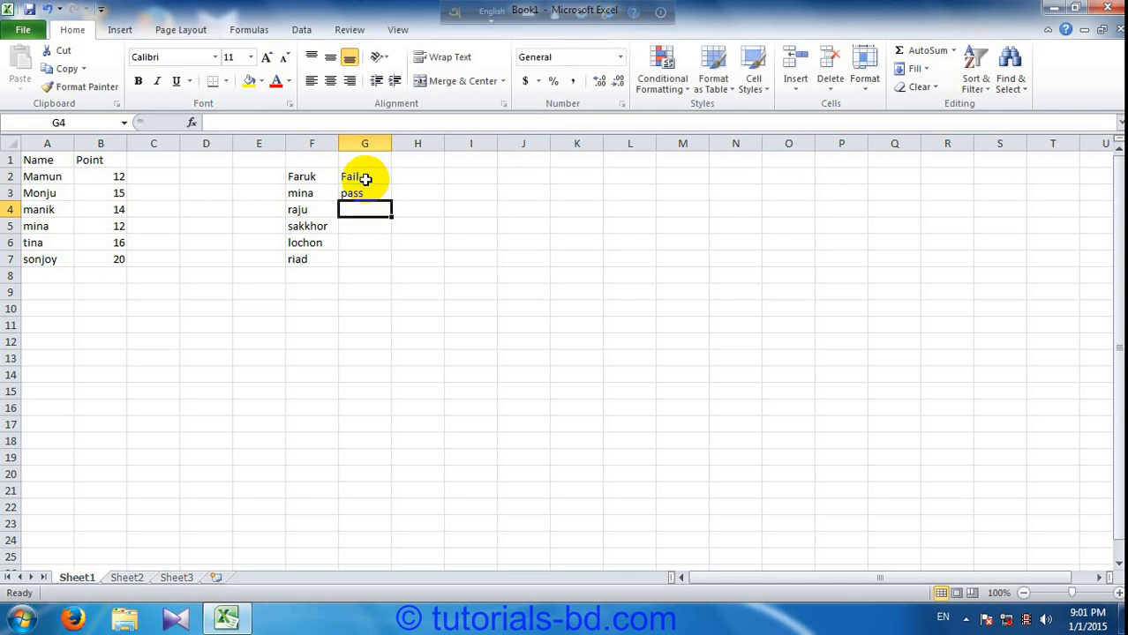
pyautogui.write('fa')
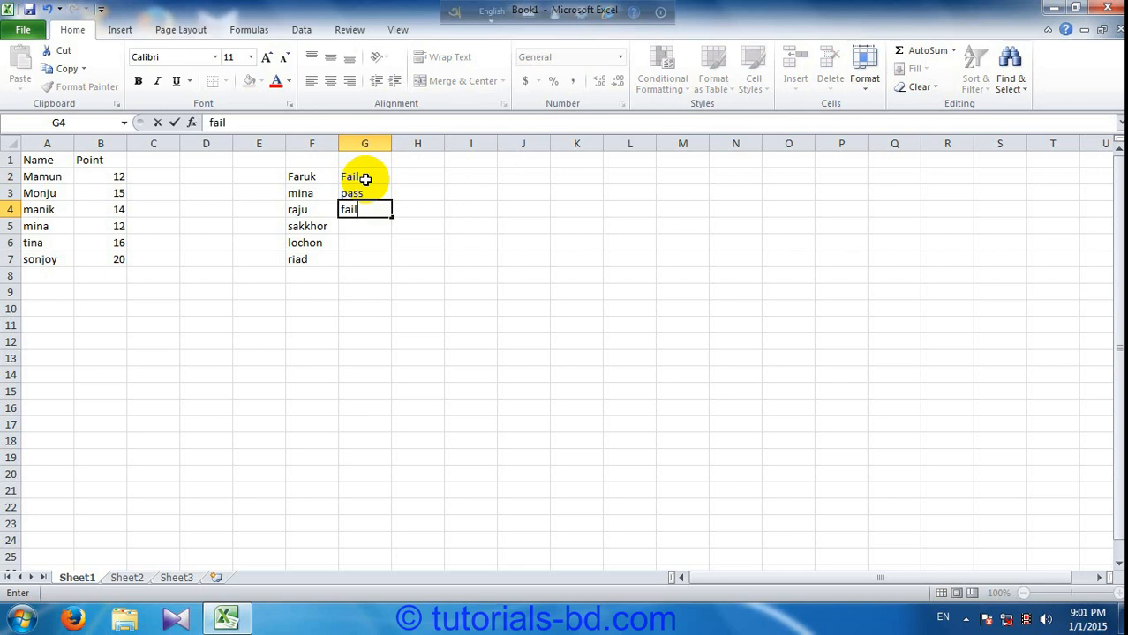
pyautogui.write('il')
pyautogui.press('Return')
pyautogui.write('pas')
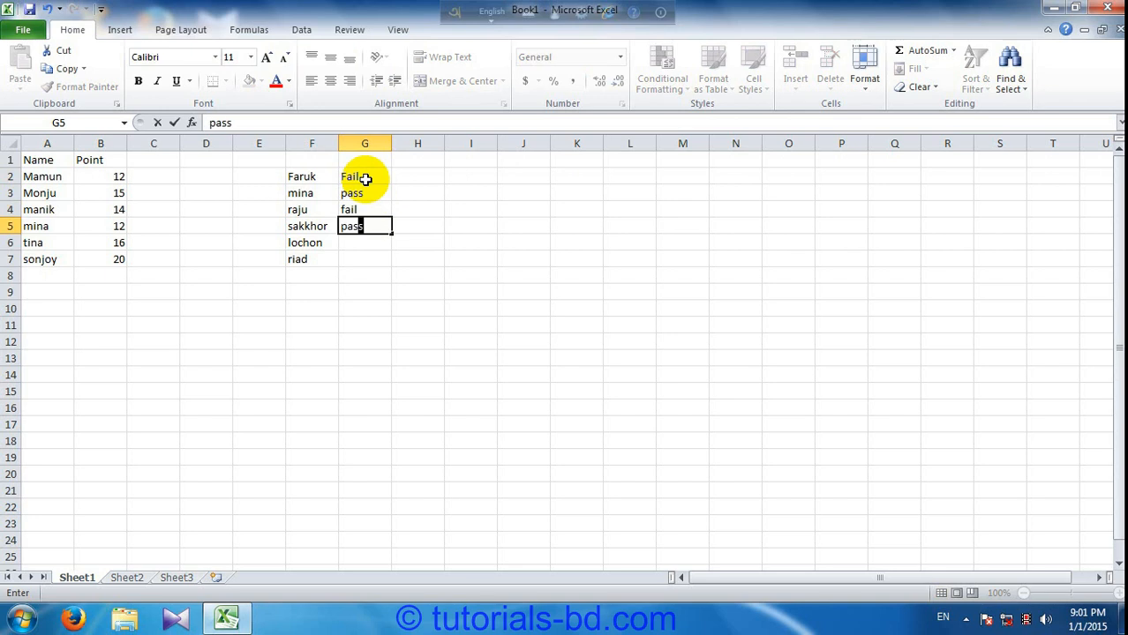
pyautogui.write('s')
pyautogui.press('Return')
pyautogui.write('fail')
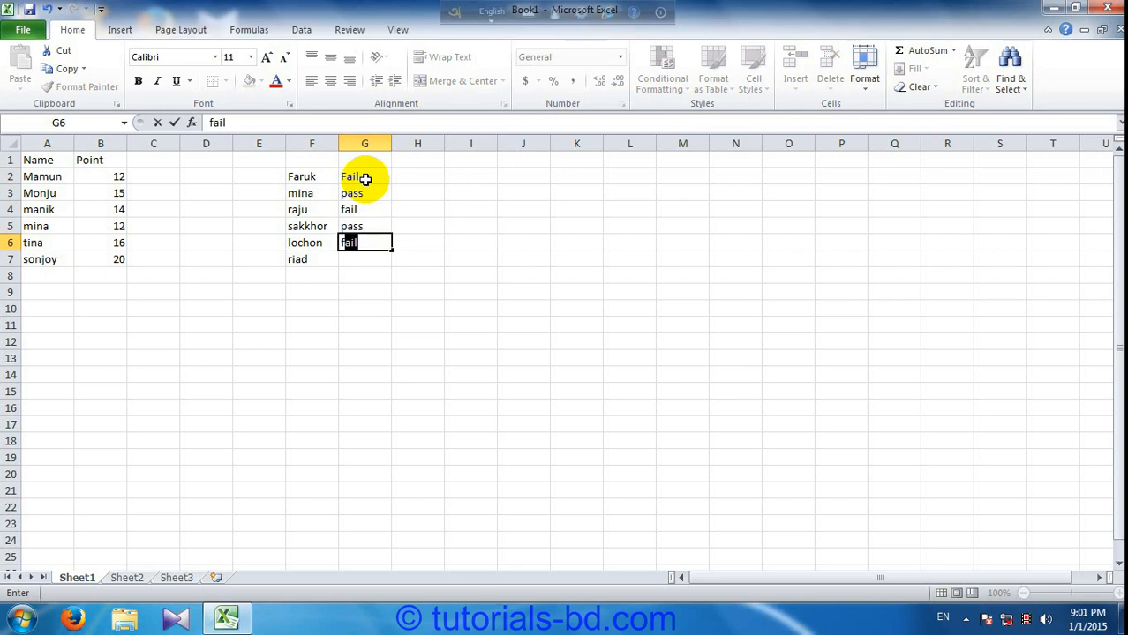
pyautogui.press('Return')
pyautogui.write('pa')
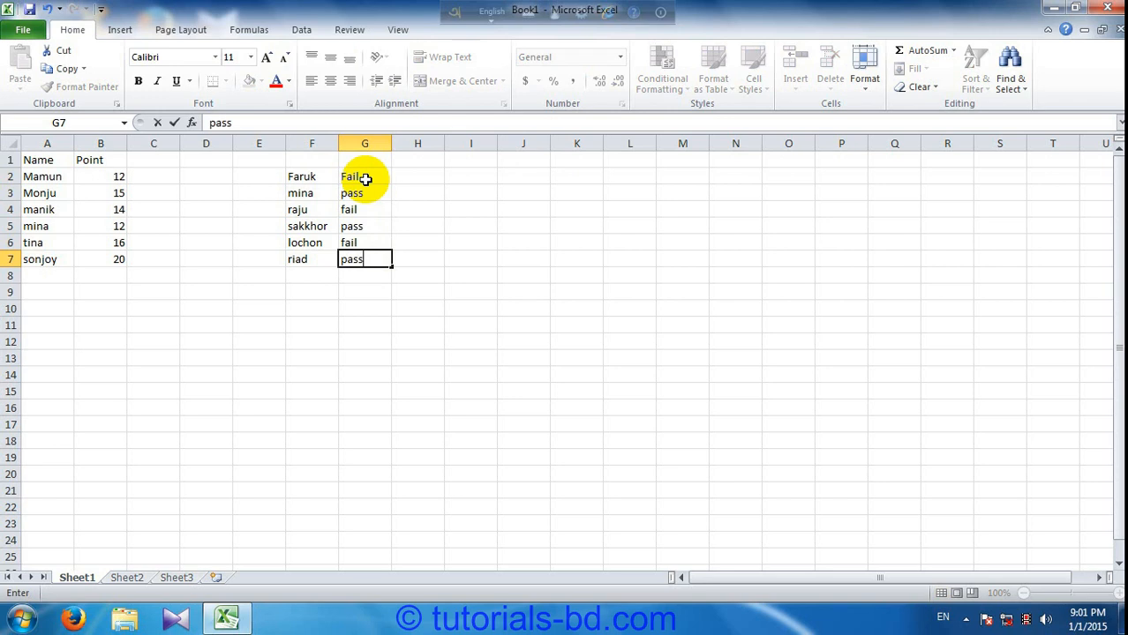
pyautogui.write('ss')
pyautogui.press('Return')
# Set up a Text That Contains highlight rule on result cells G2:G7 for the text Fail, using a custom format.
pyautogui.click(365, 179)
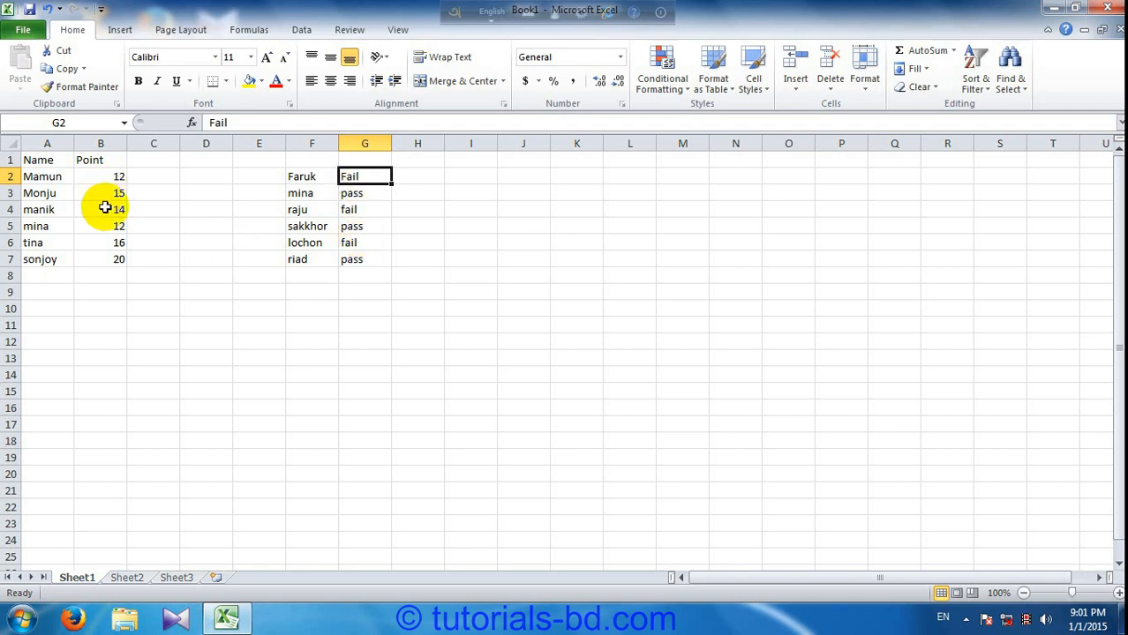
pyautogui.moveTo(354, 177); pyautogui.dragTo(353, 261)
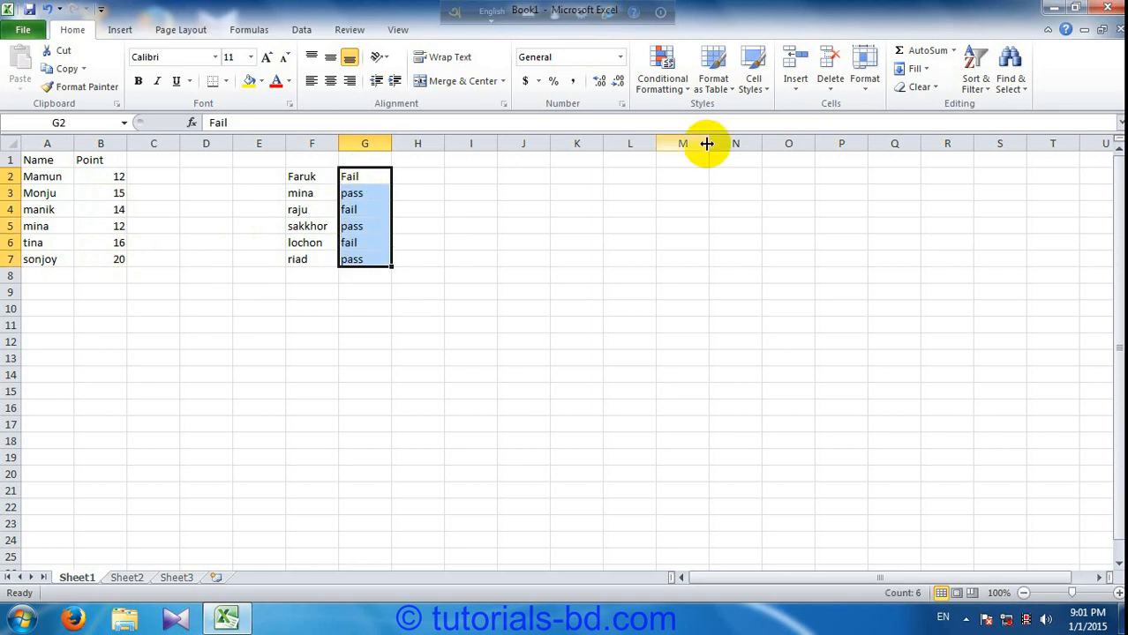
pyautogui.click(677, 92)
pyautogui.moveTo(688, 124)
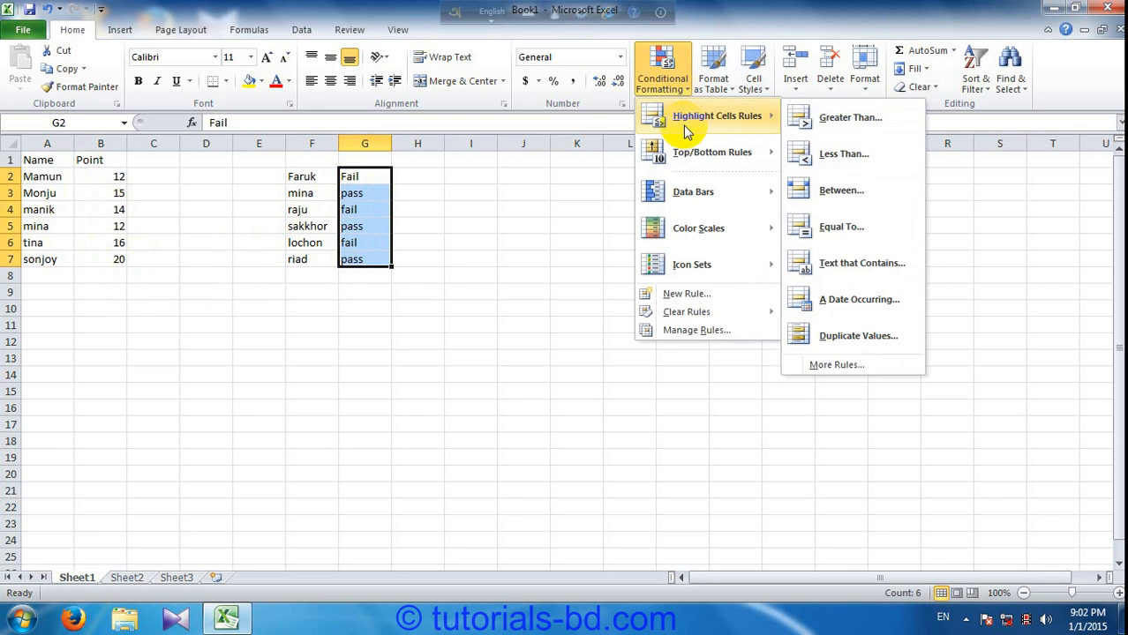
pyautogui.click(866, 270)
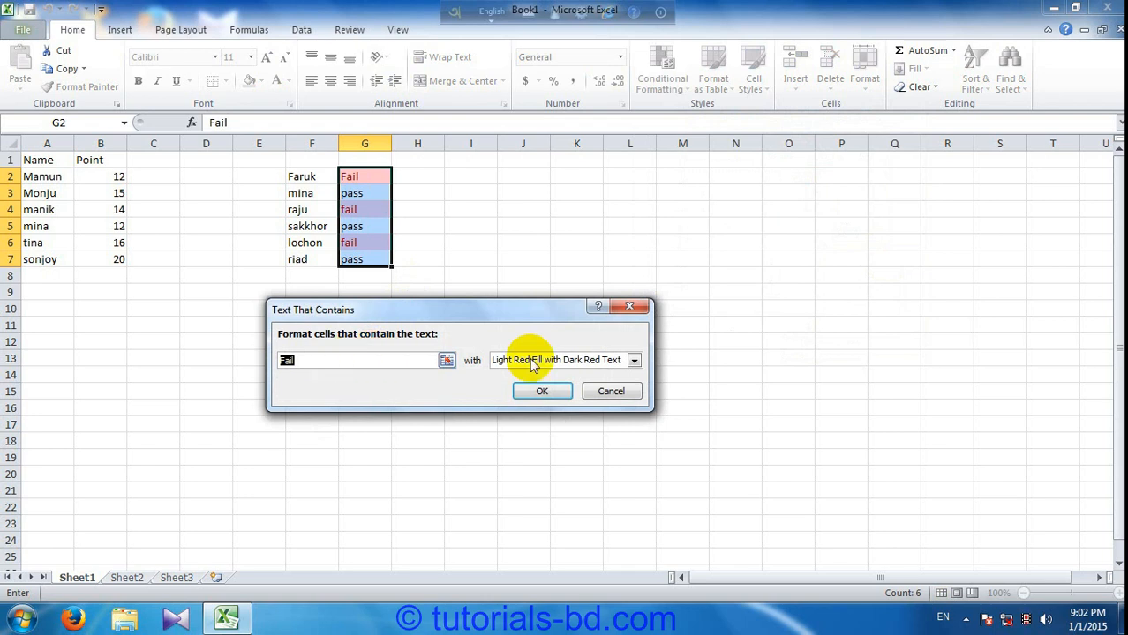
pyautogui.click(571, 361)
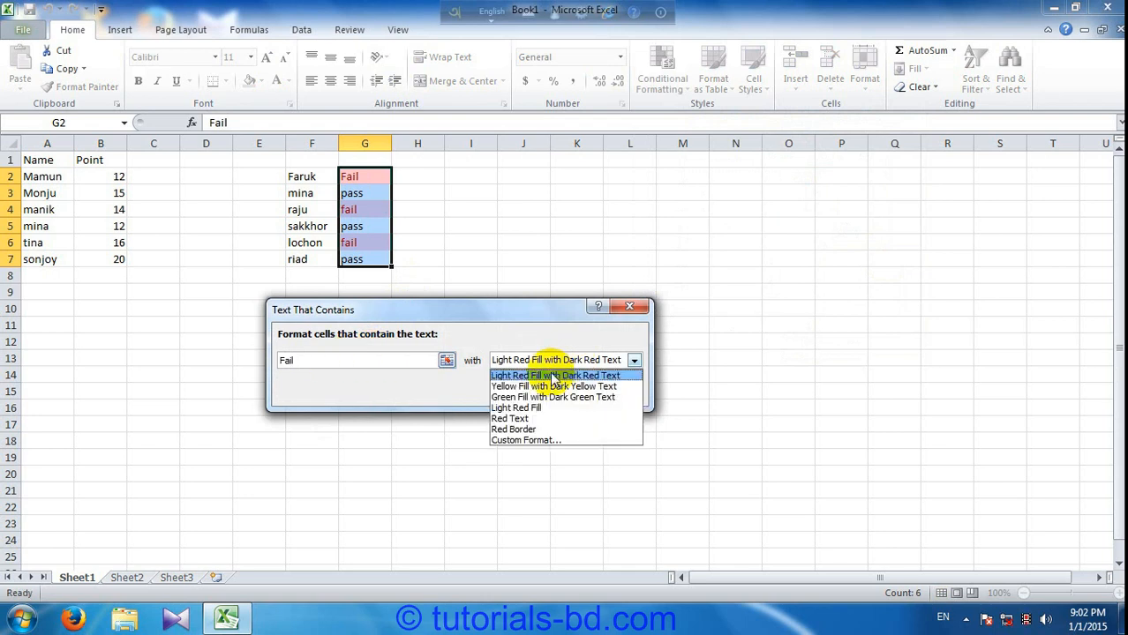
pyautogui.click(505, 440)
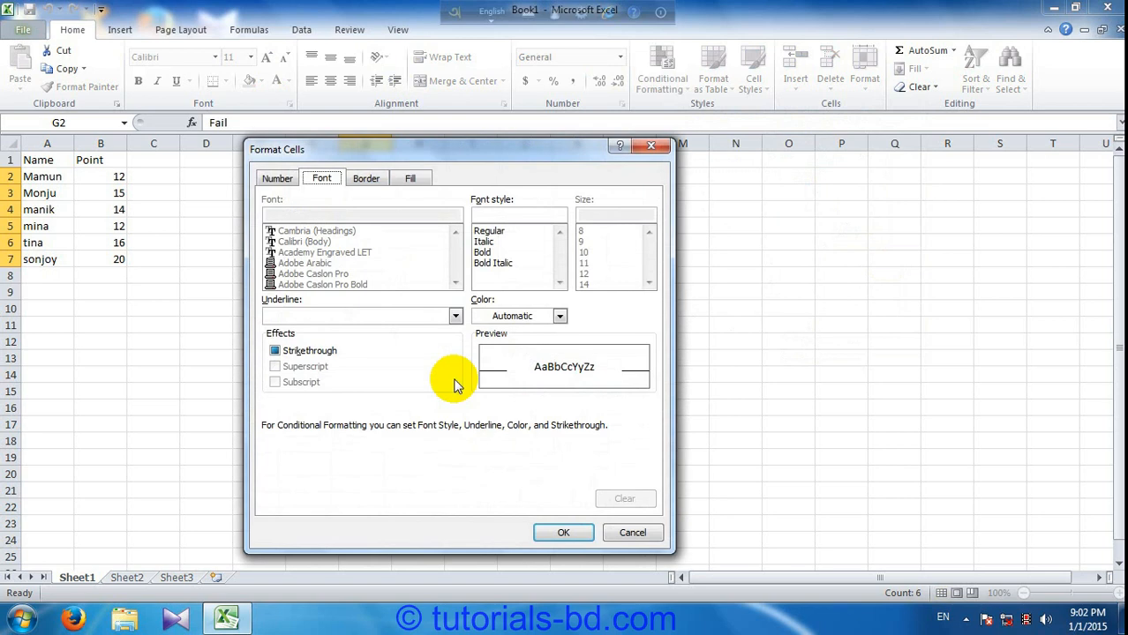
# Give the Fail rule's custom format a red fill with automatic font colour, and apply the rule.
pyautogui.click(409, 178)
pyautogui.click(293, 342)
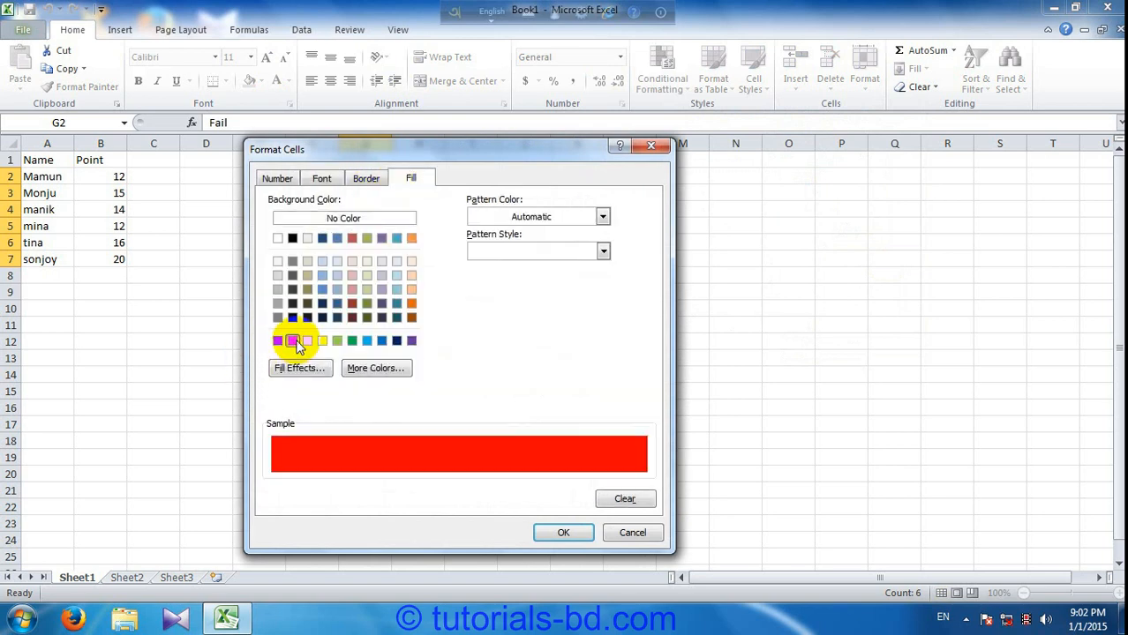
pyautogui.click(319, 178)
pyautogui.click(494, 316)
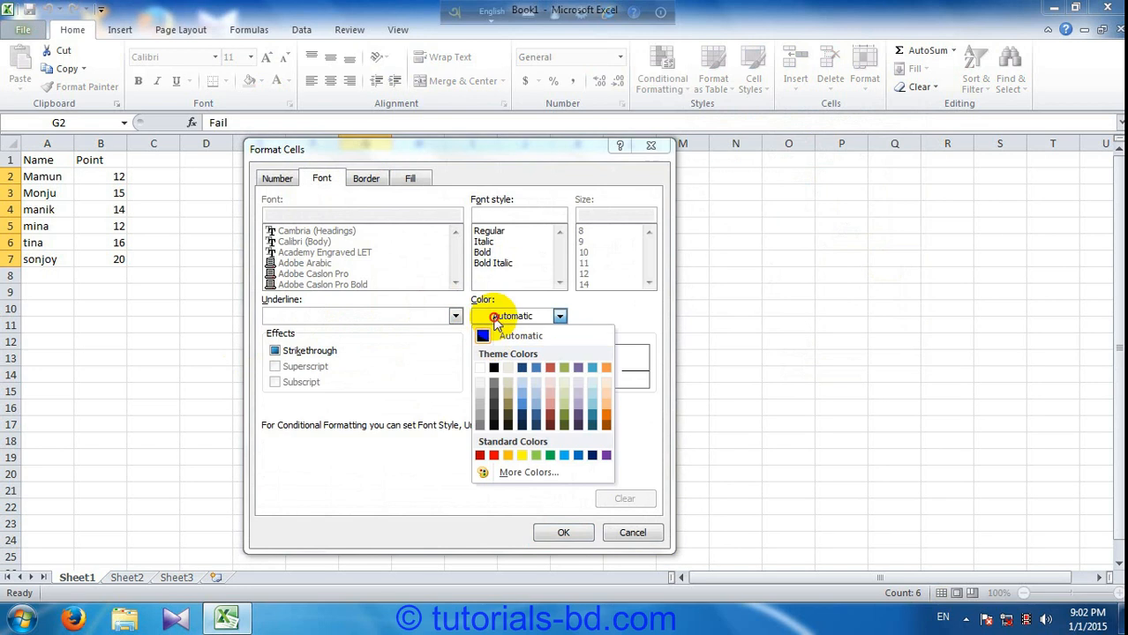
pyautogui.click(479, 325)
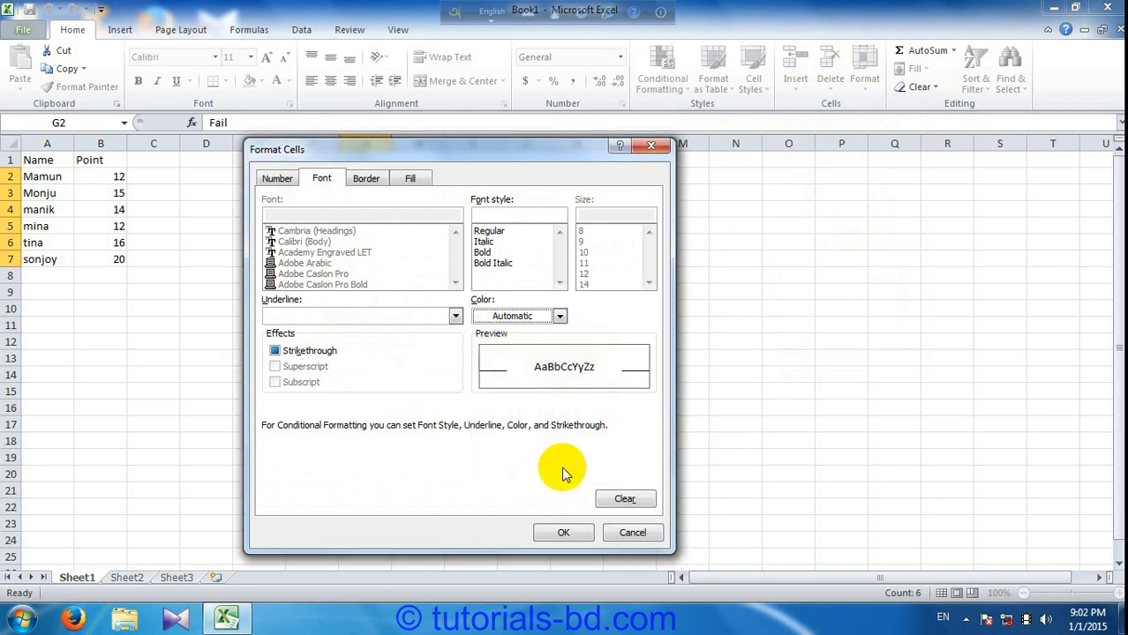
pyautogui.click(556, 527)
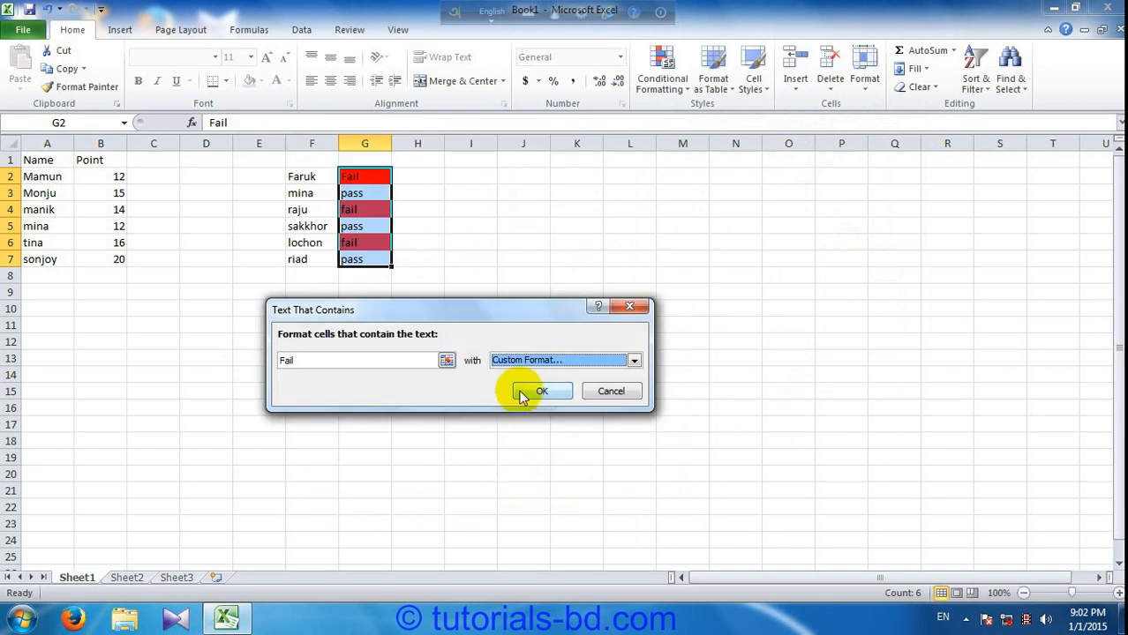
pyautogui.click(530, 392)
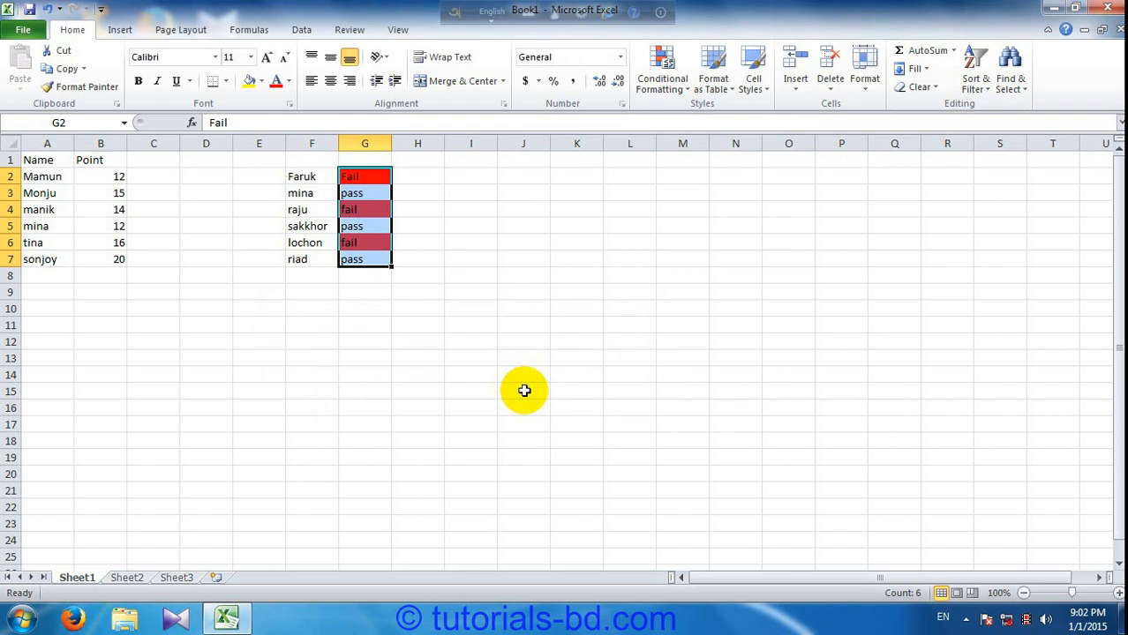
# Set up another Text That Contains rule on G2:G7 for the text pass, using a custom format.
pyautogui.click(683, 88)
pyautogui.moveTo(701, 121)
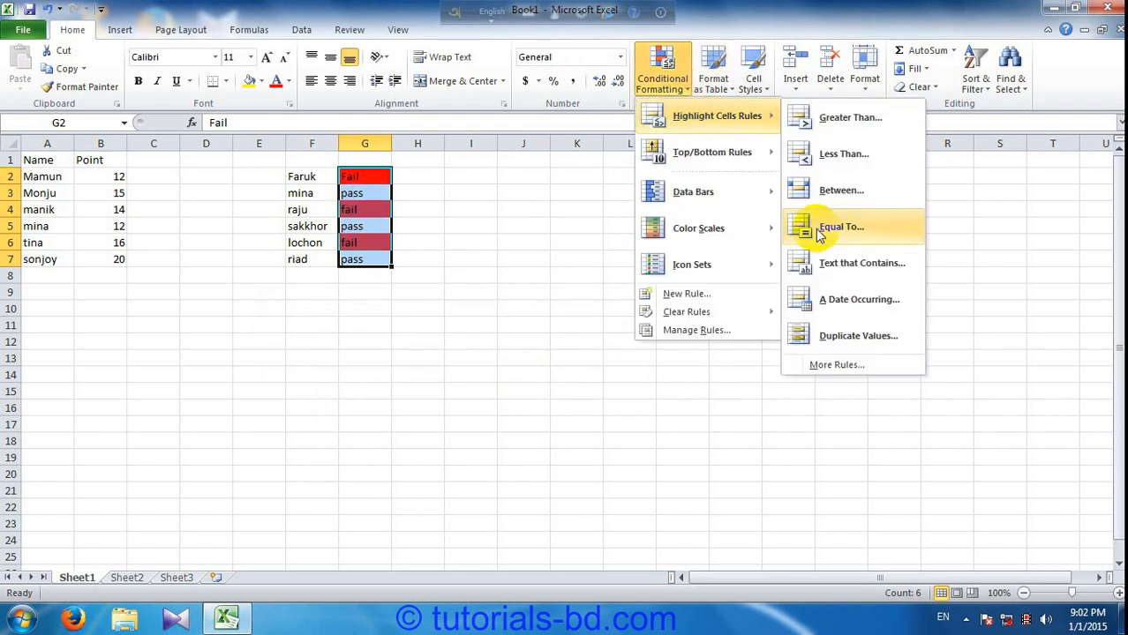
pyautogui.click(853, 264)
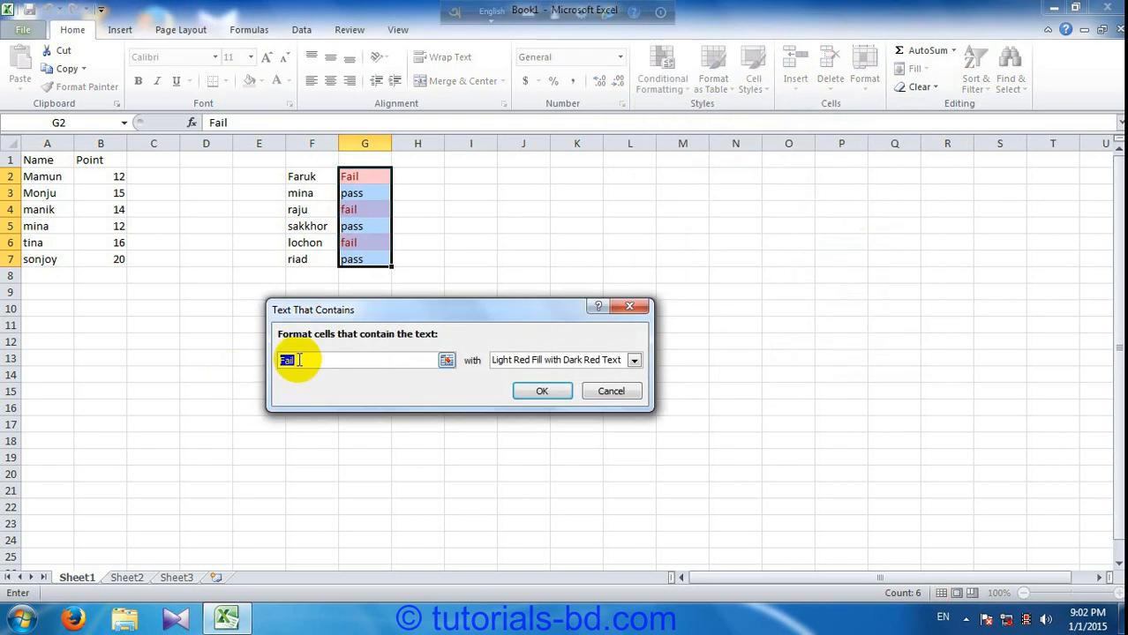
pyautogui.write('pass')
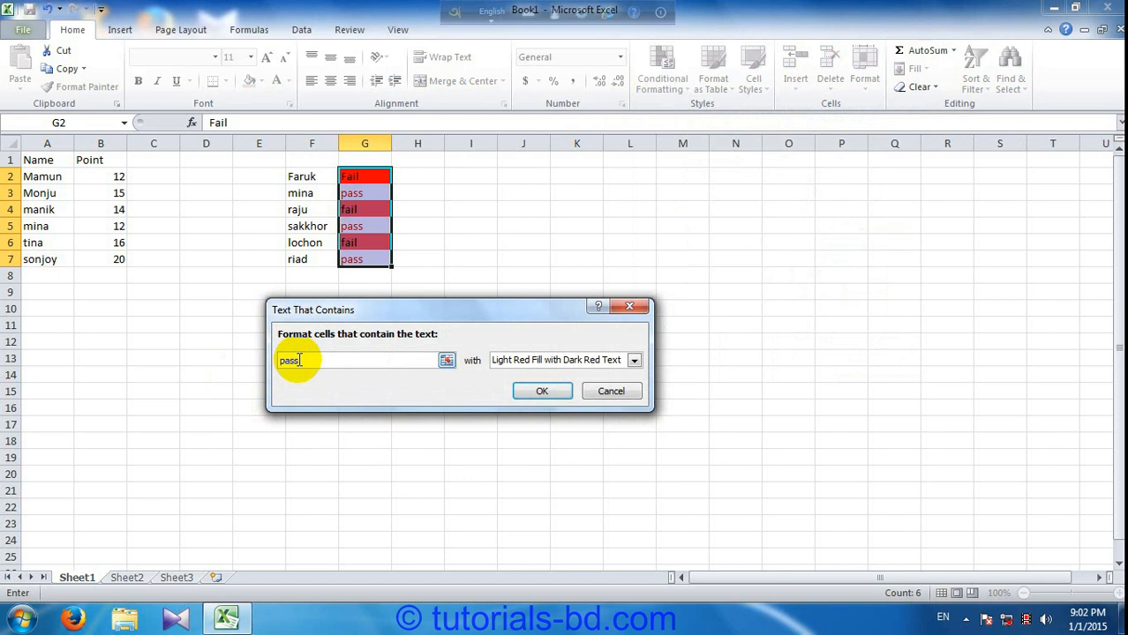
pyautogui.click(537, 362)
pyautogui.click(516, 441)
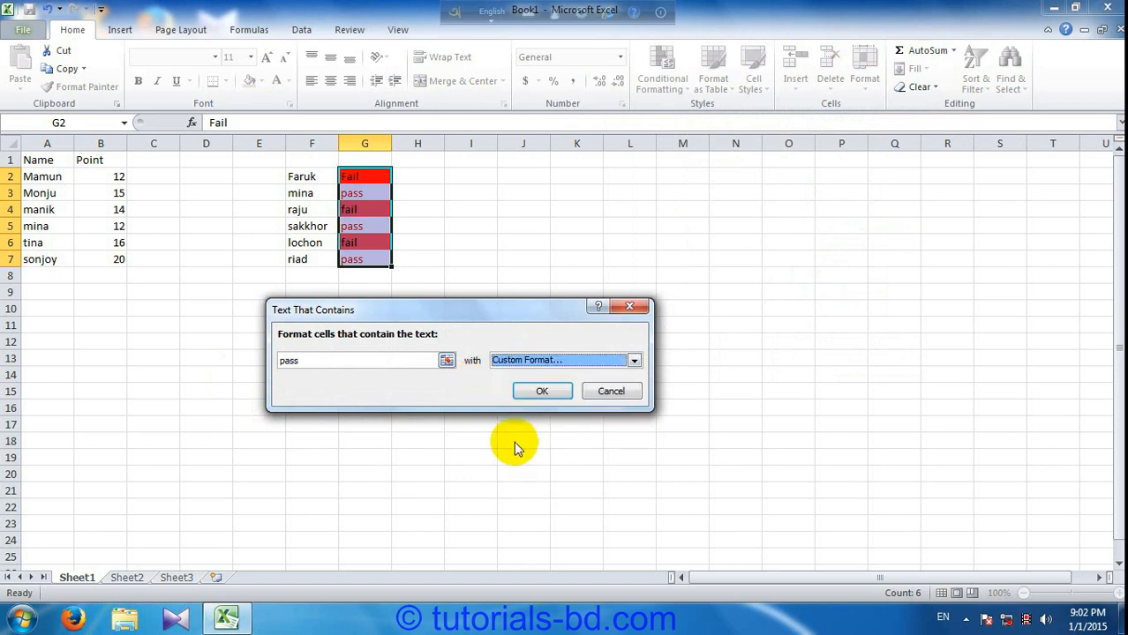
# Give the pass rule's custom format a green fill and apply the rule.
pyautogui.click(410, 178)
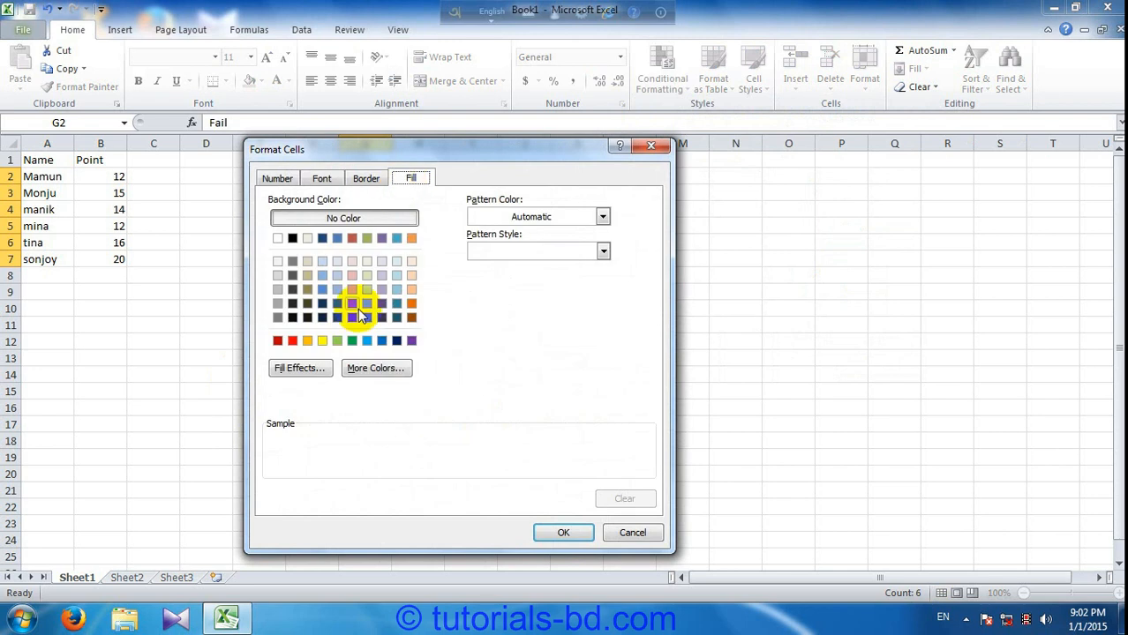
pyautogui.click(351, 342)
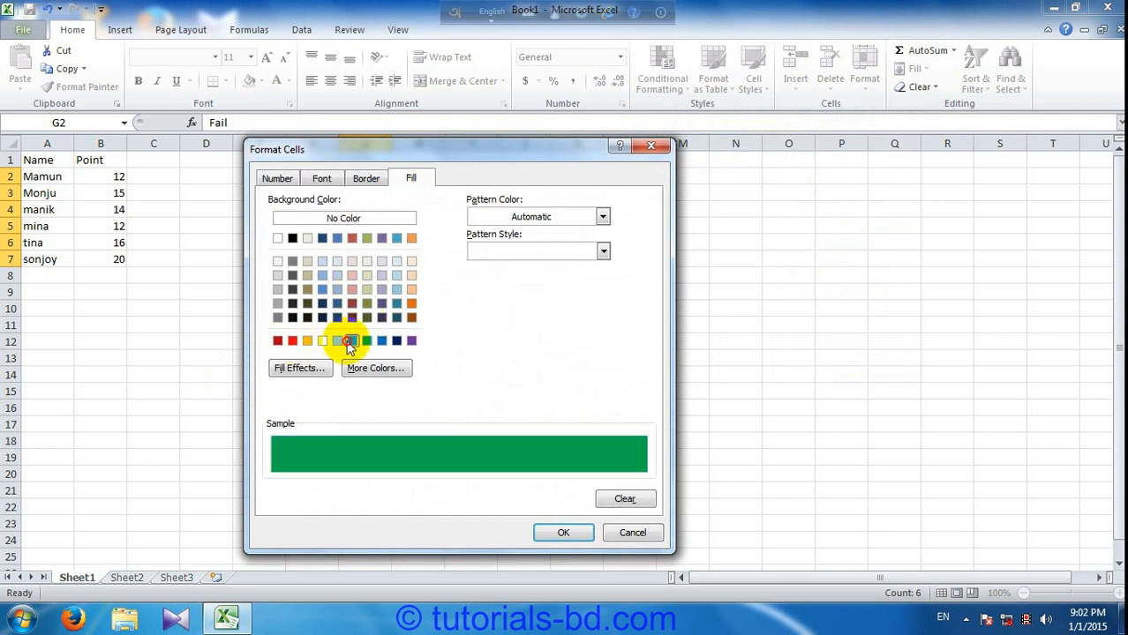
pyautogui.click(557, 533)
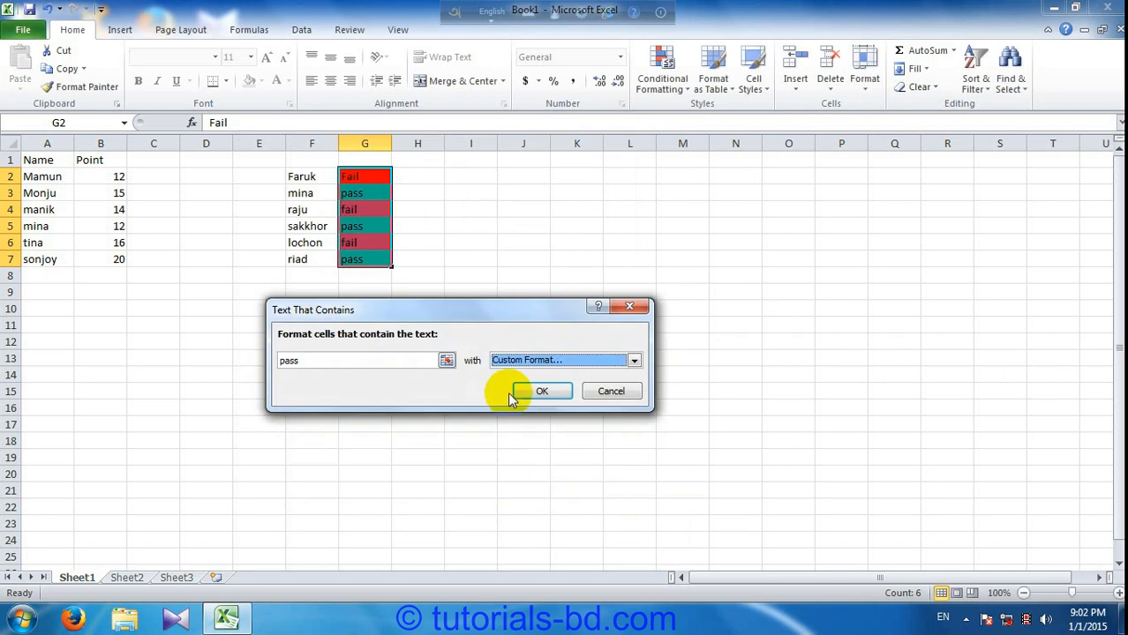
pyautogui.click(532, 391)
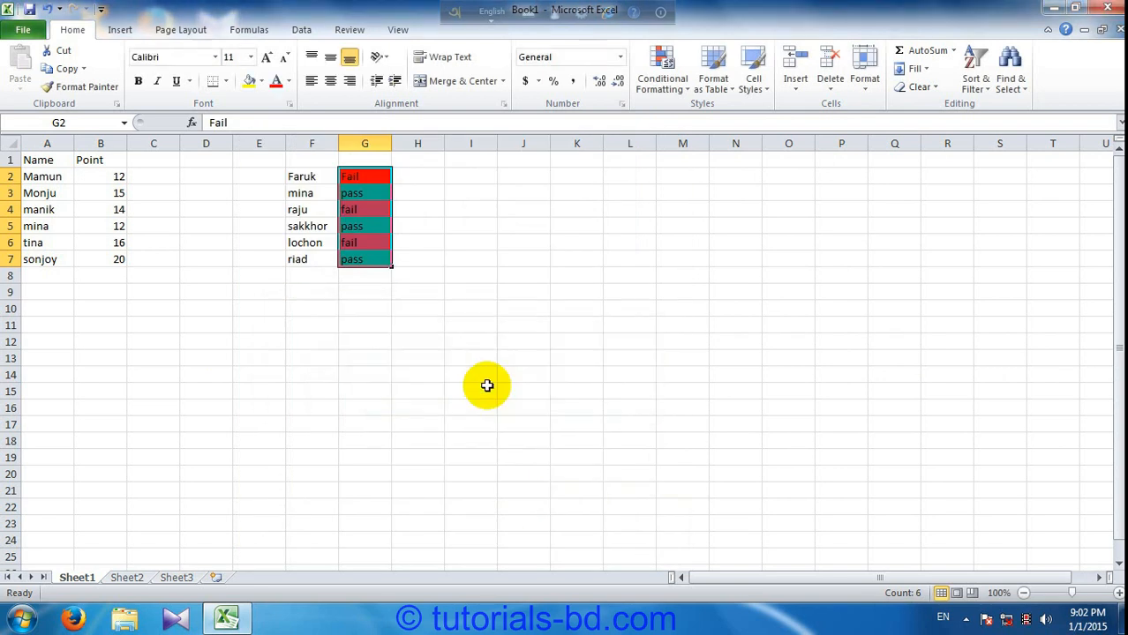
pyautogui.click(402, 324)
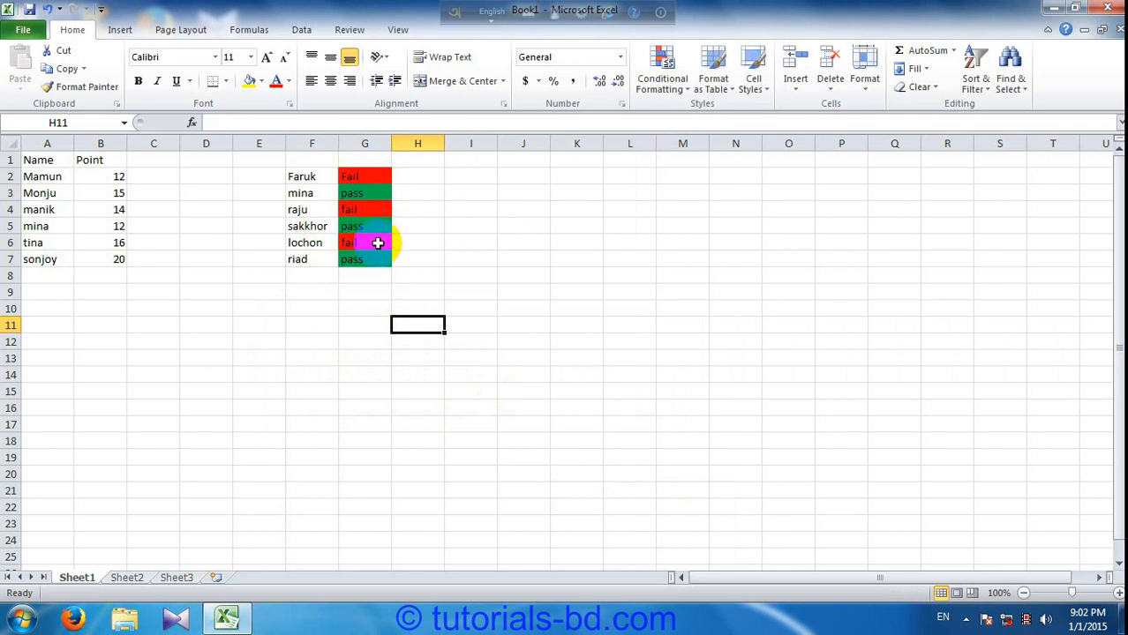
pyautogui.click(353, 195)
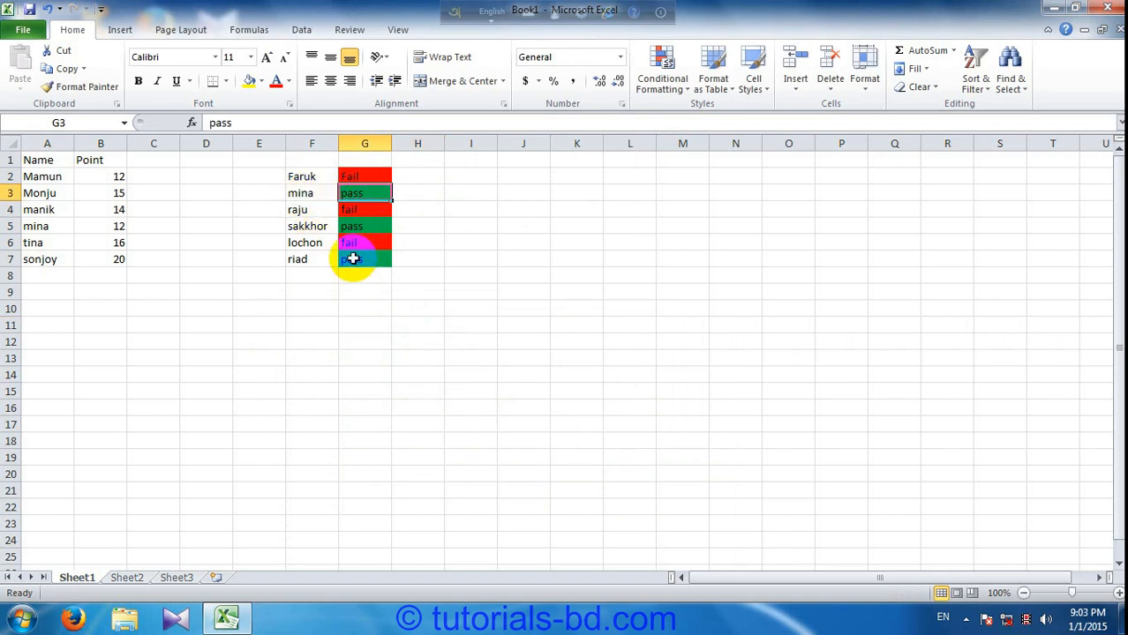
# Examine the date period choices of the A Date Occurring highlight rule and close it without applying.
pyautogui.click(369, 307)
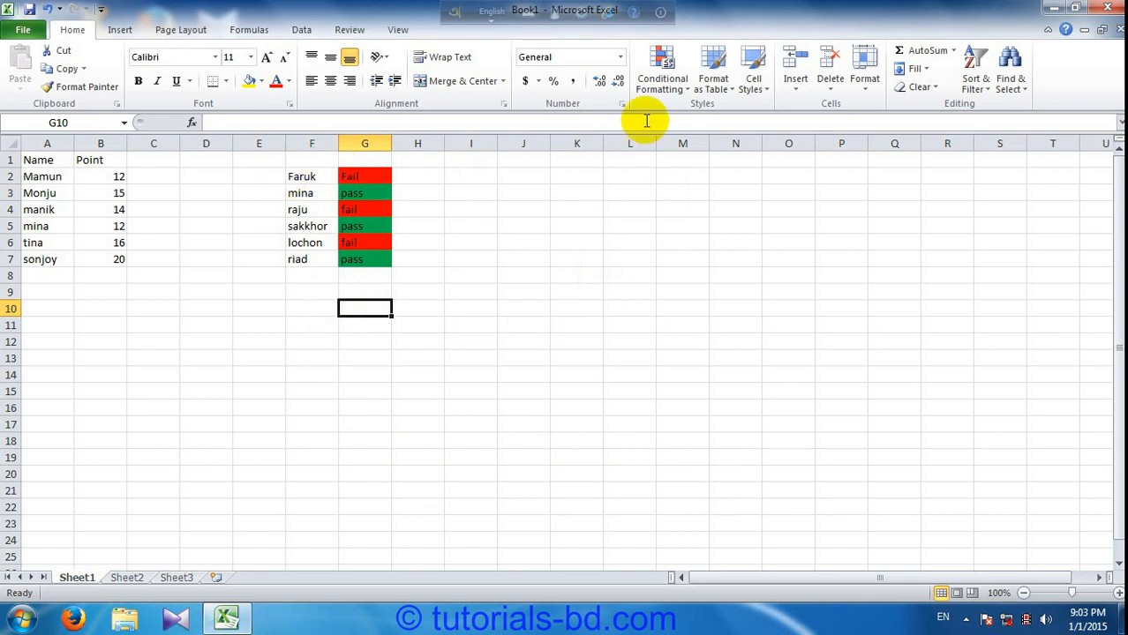
pyautogui.click(662, 88)
pyautogui.moveTo(675, 115)
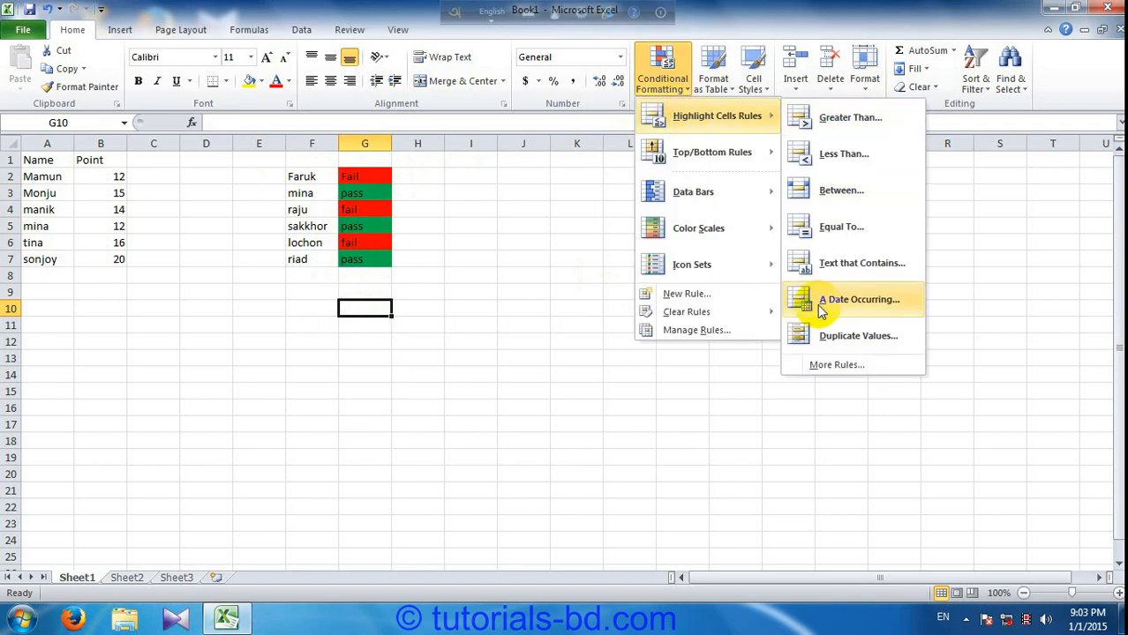
pyautogui.click(863, 310)
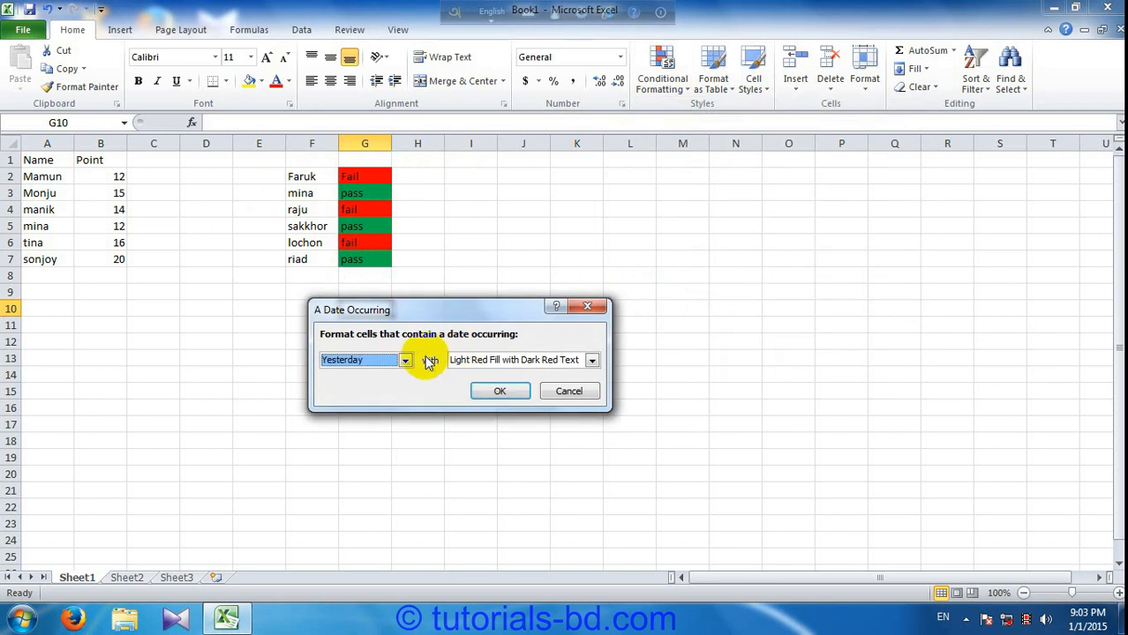
pyautogui.click(373, 360)
pyautogui.click(374, 363)
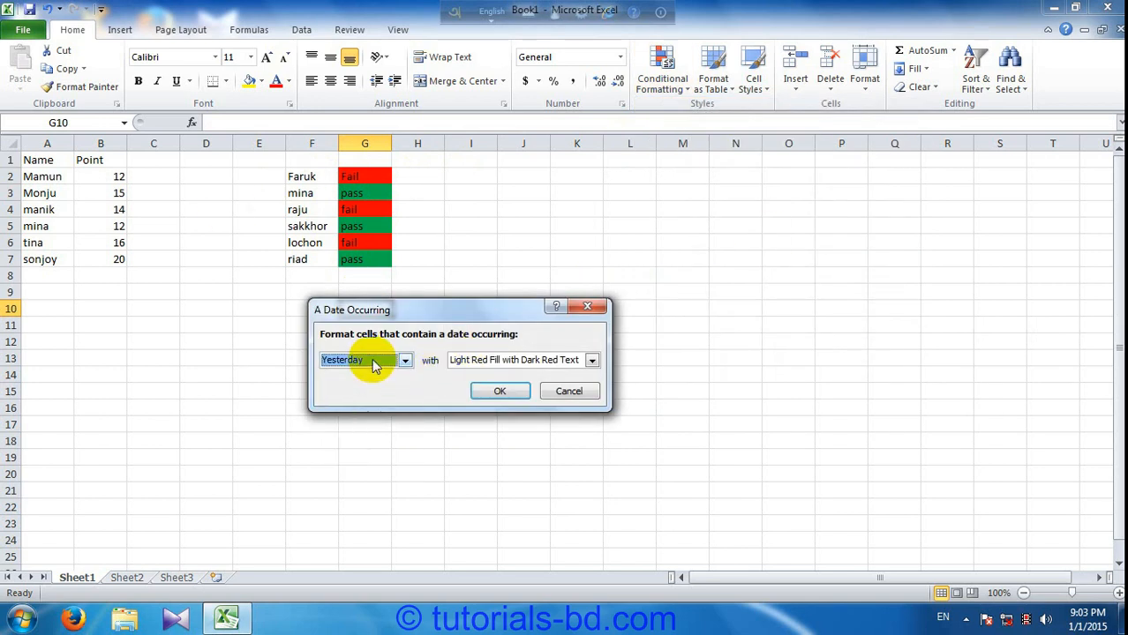
pyautogui.click(561, 395)
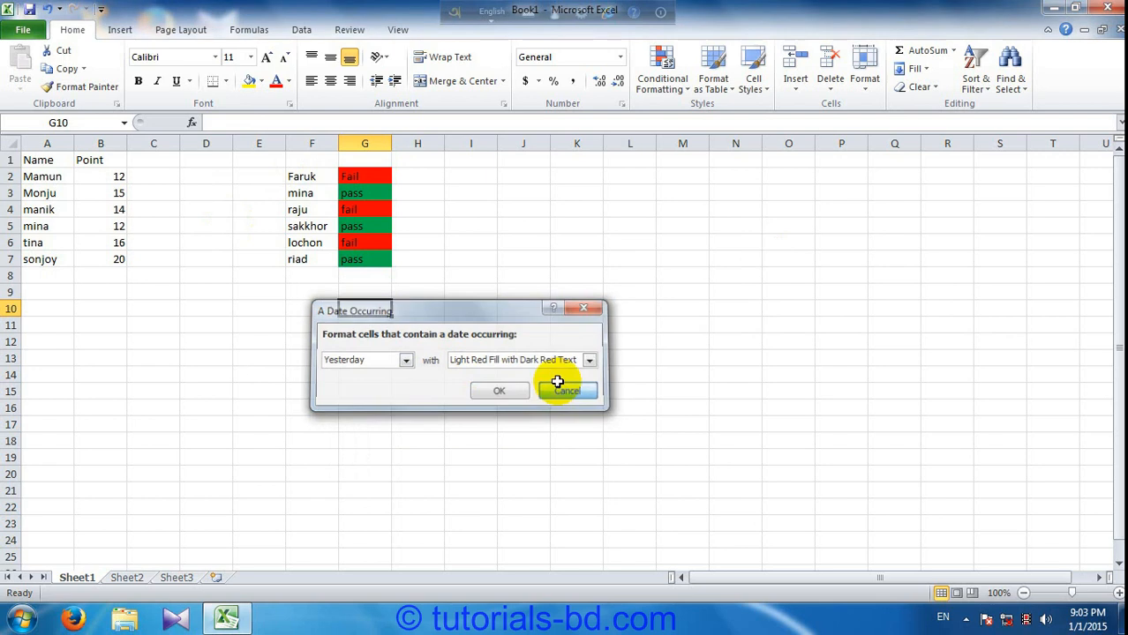
# Start a Duplicate Values highlight rule for the points in B2:B7.
pyautogui.click(576, 374)
pyautogui.click(660, 84)
pyautogui.moveTo(719, 117)
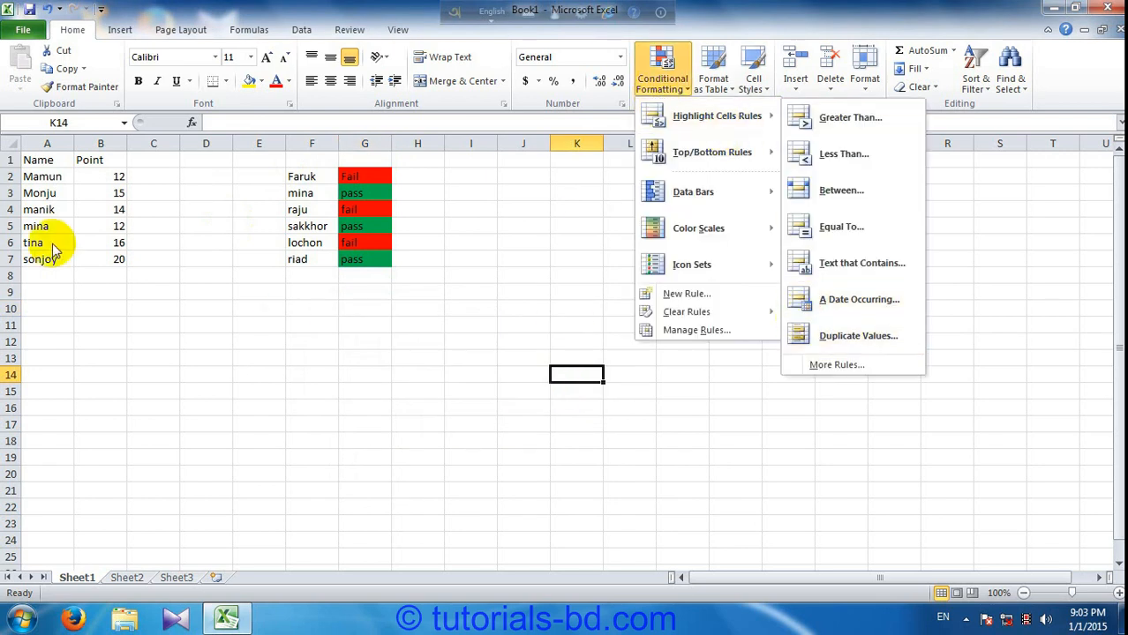
pyautogui.click(85, 168)
pyautogui.click(81, 174)
pyautogui.moveTo(81, 173); pyautogui.dragTo(113, 253)
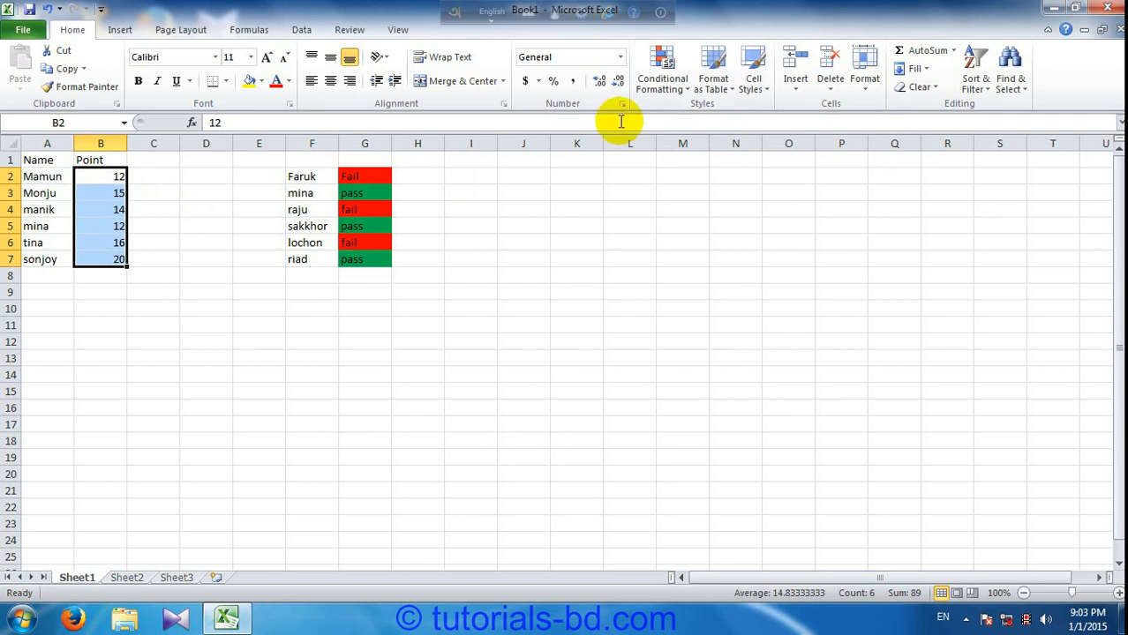
pyautogui.click(671, 92)
pyautogui.click(668, 99)
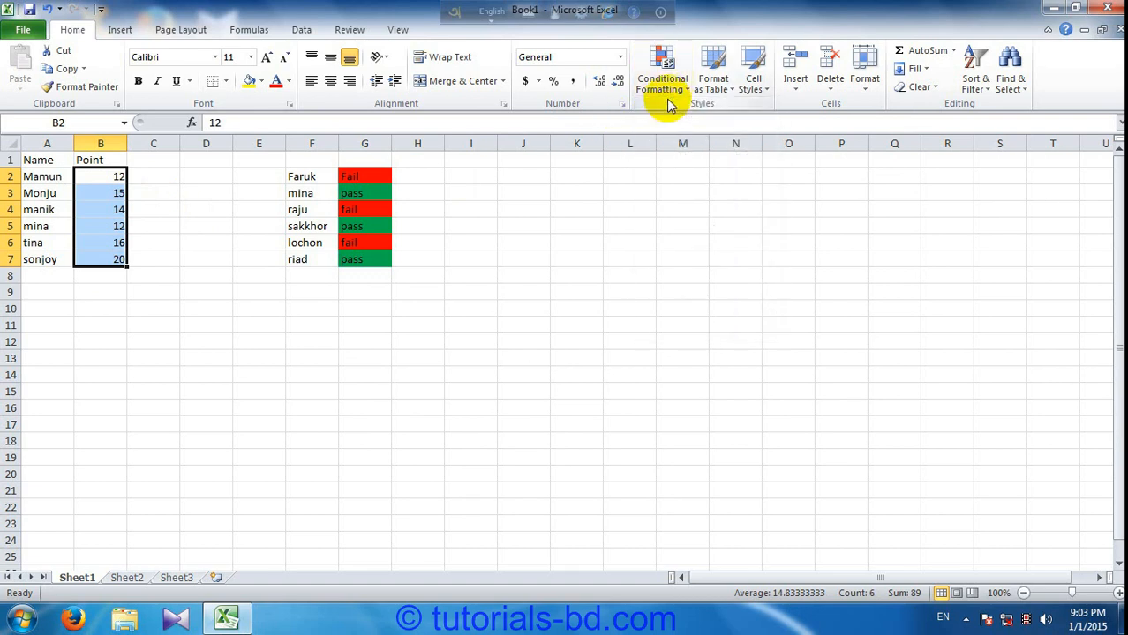
pyautogui.click(670, 97)
pyautogui.moveTo(716, 116)
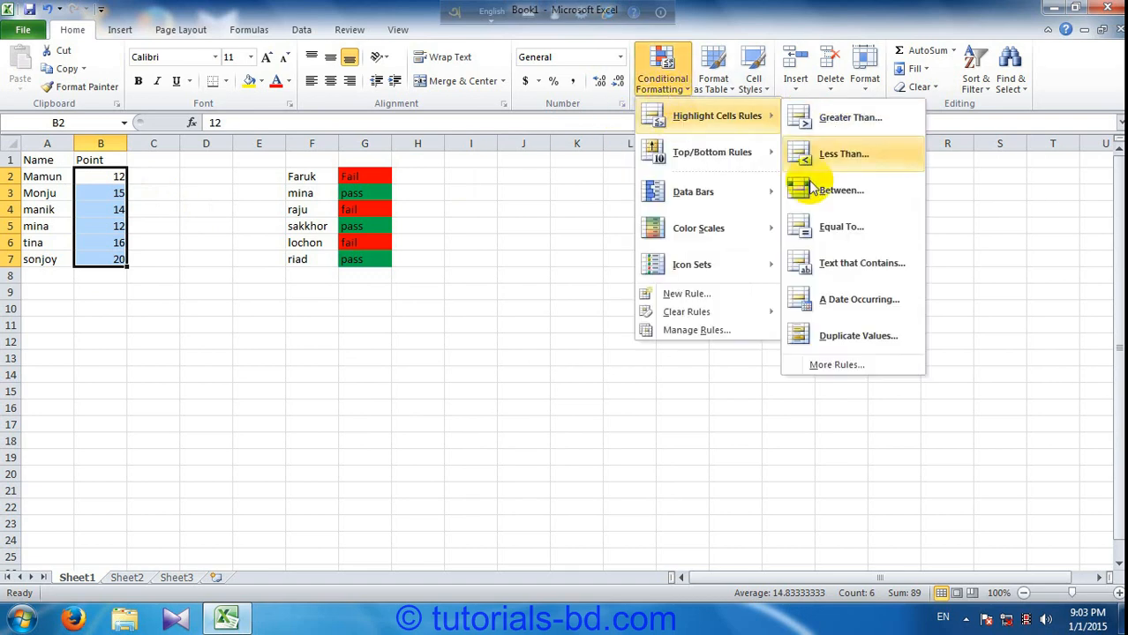
pyautogui.click(814, 339)
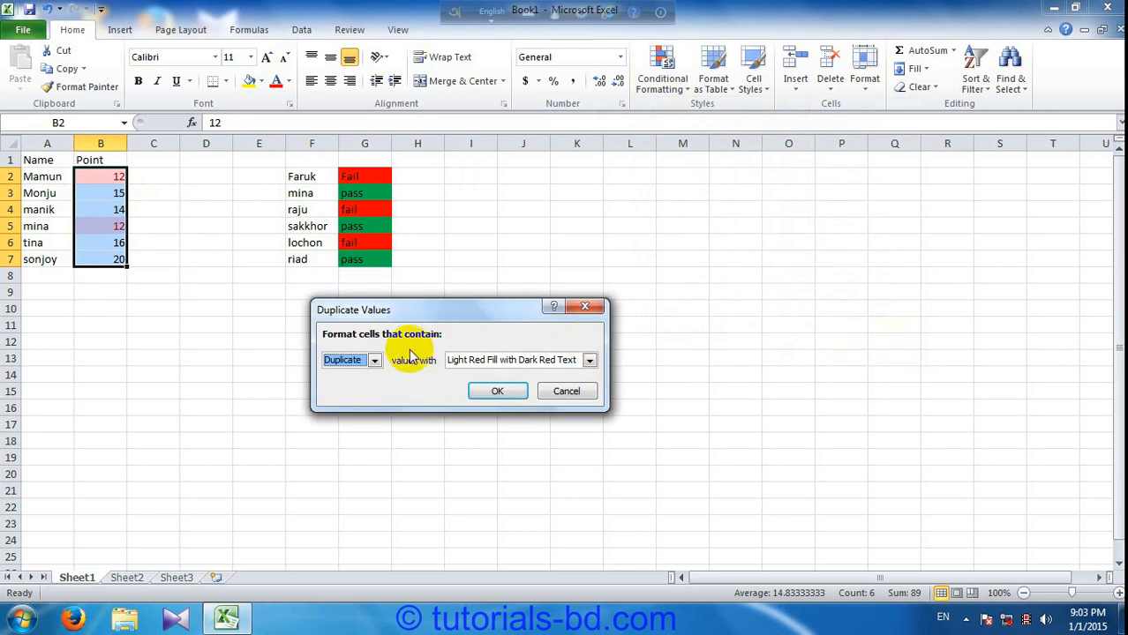
# Format the duplicate points with Light Red Fill and apply the rule.
pyautogui.click(483, 361)
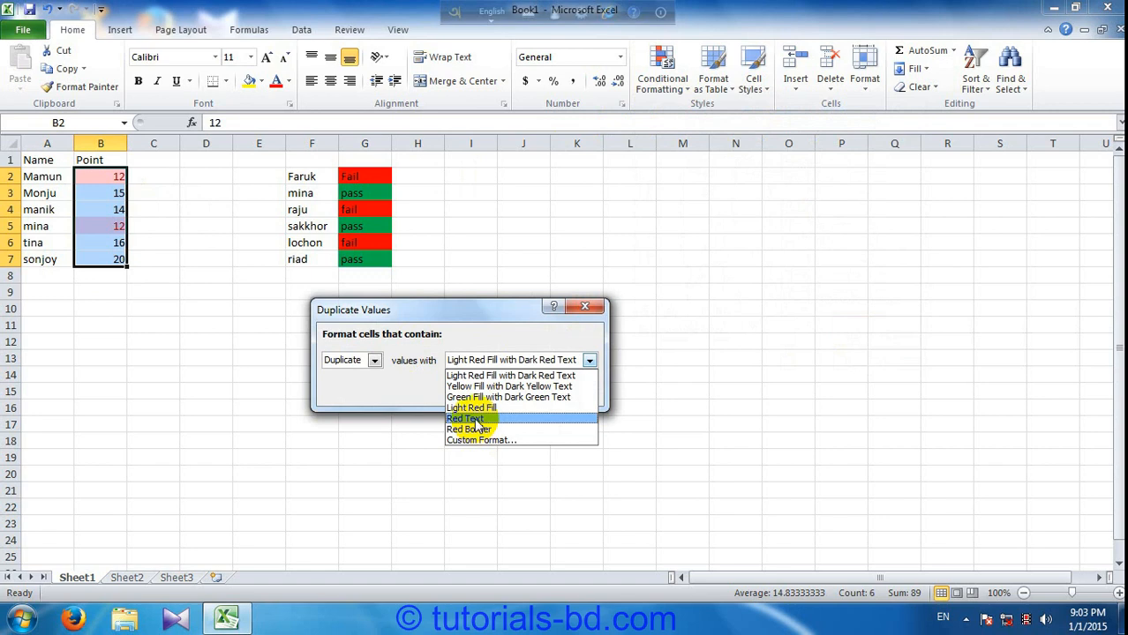
pyautogui.click(468, 408)
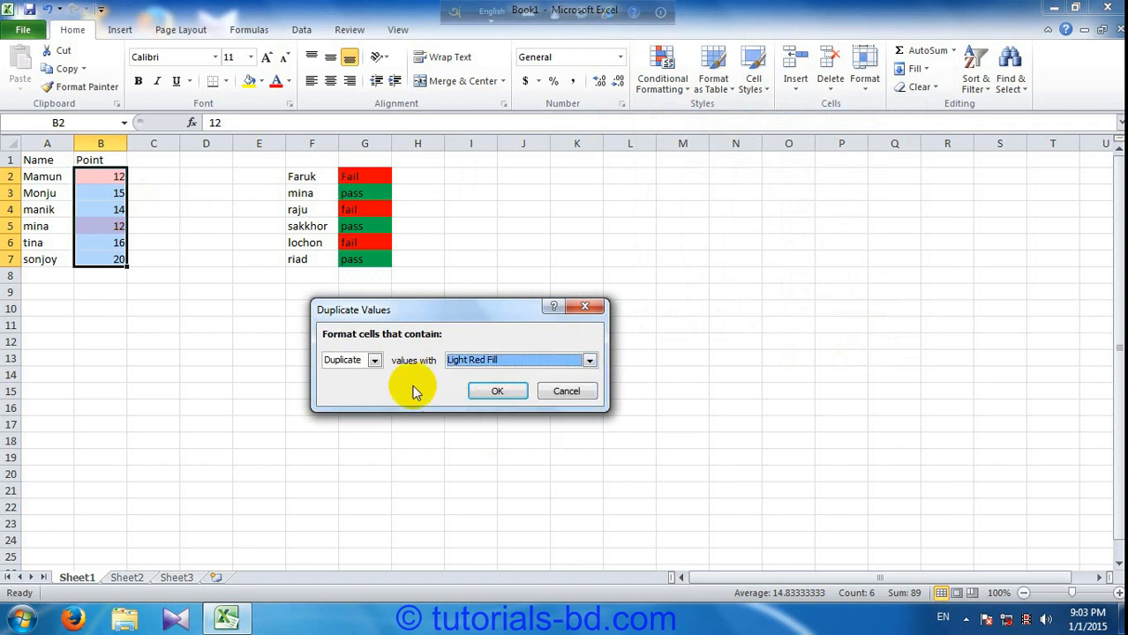
pyautogui.click(496, 391)
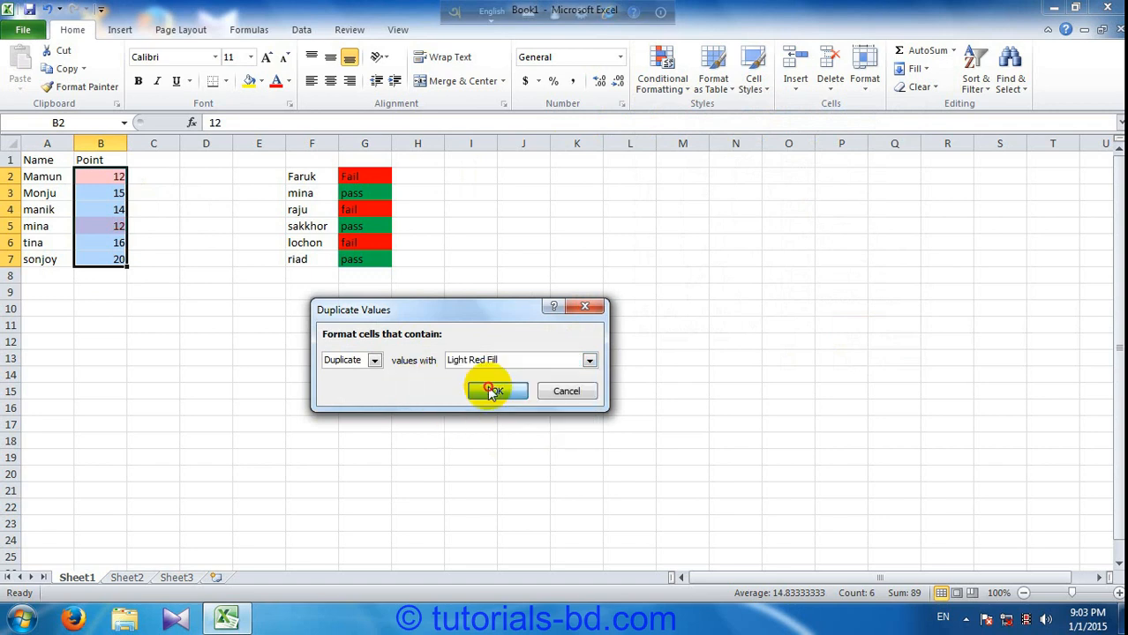
pyautogui.click(270, 325)
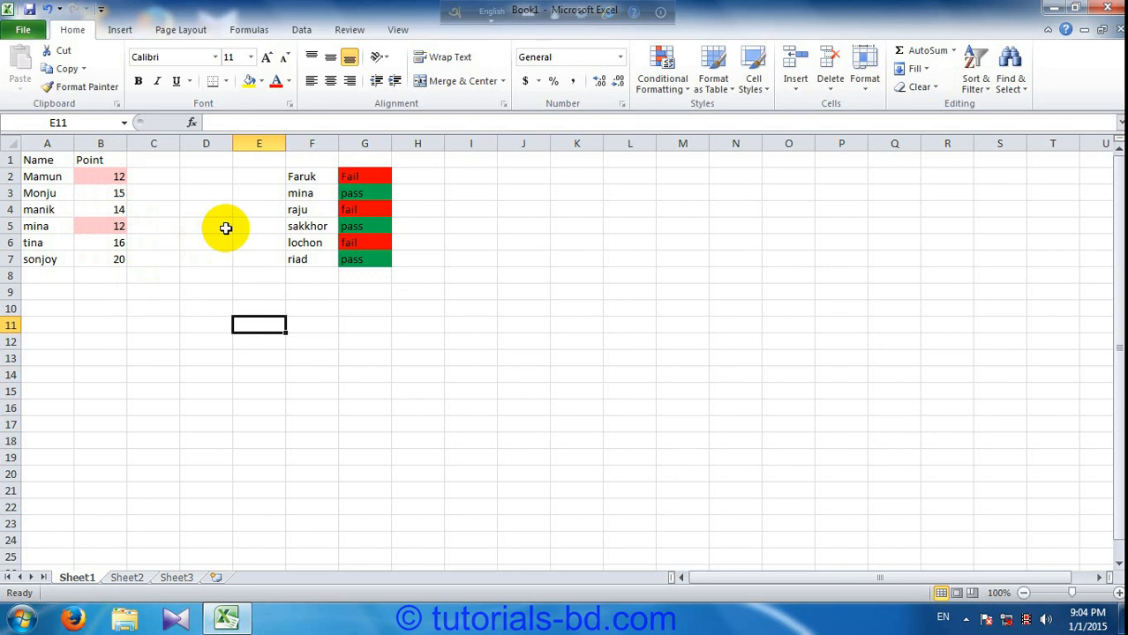
pyautogui.click(266, 115)
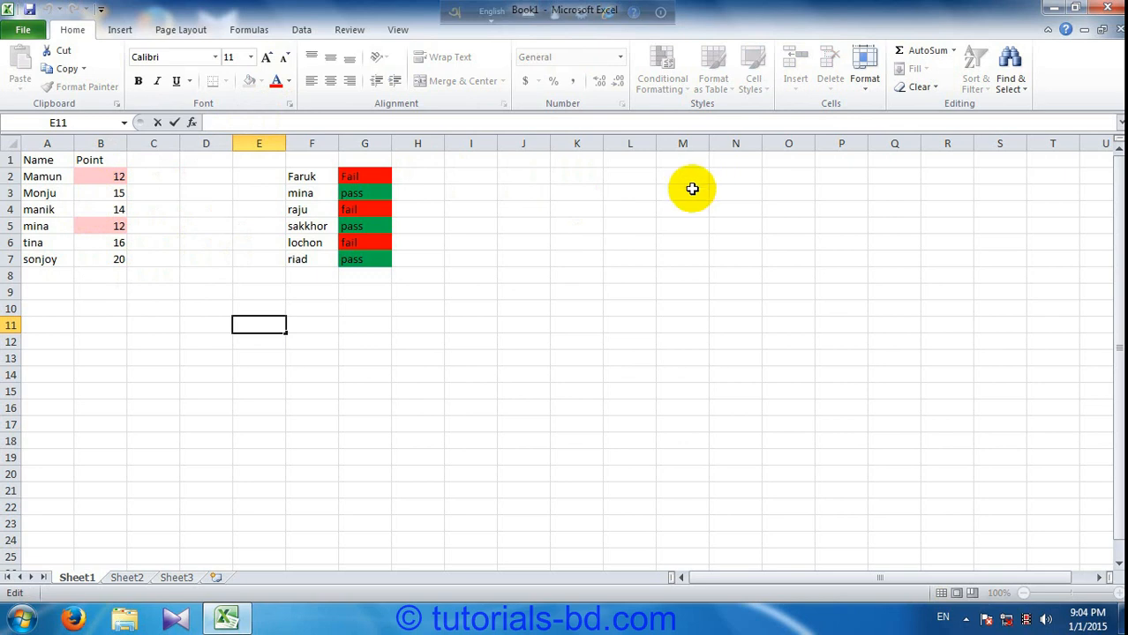
pyautogui.click(89, 181)
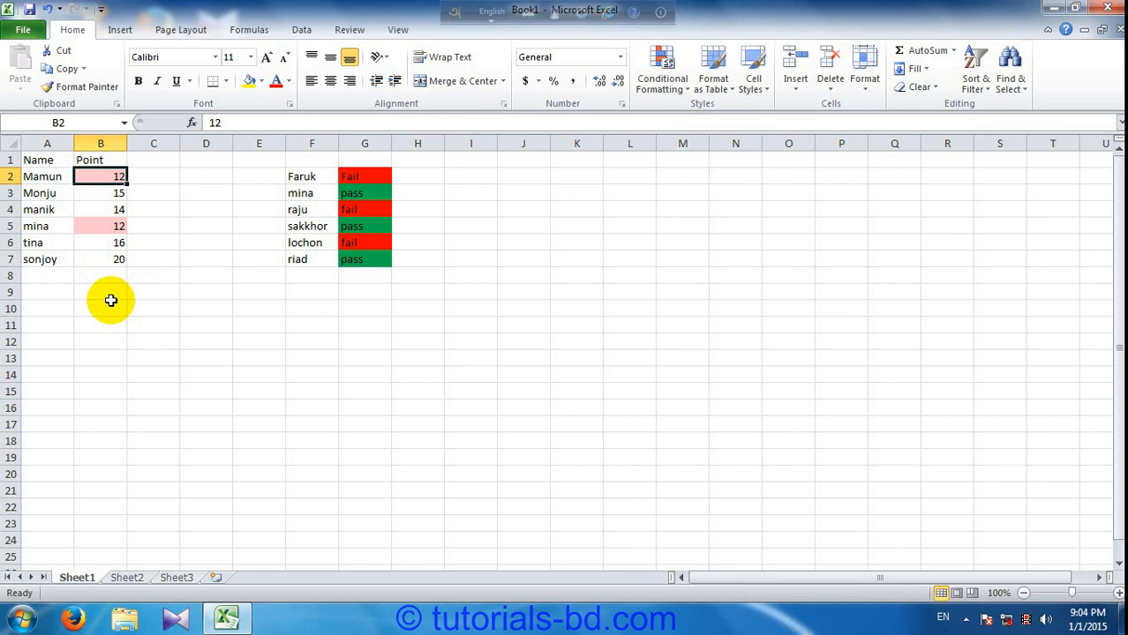
pyautogui.moveTo(102, 176); pyautogui.dragTo(101, 256)
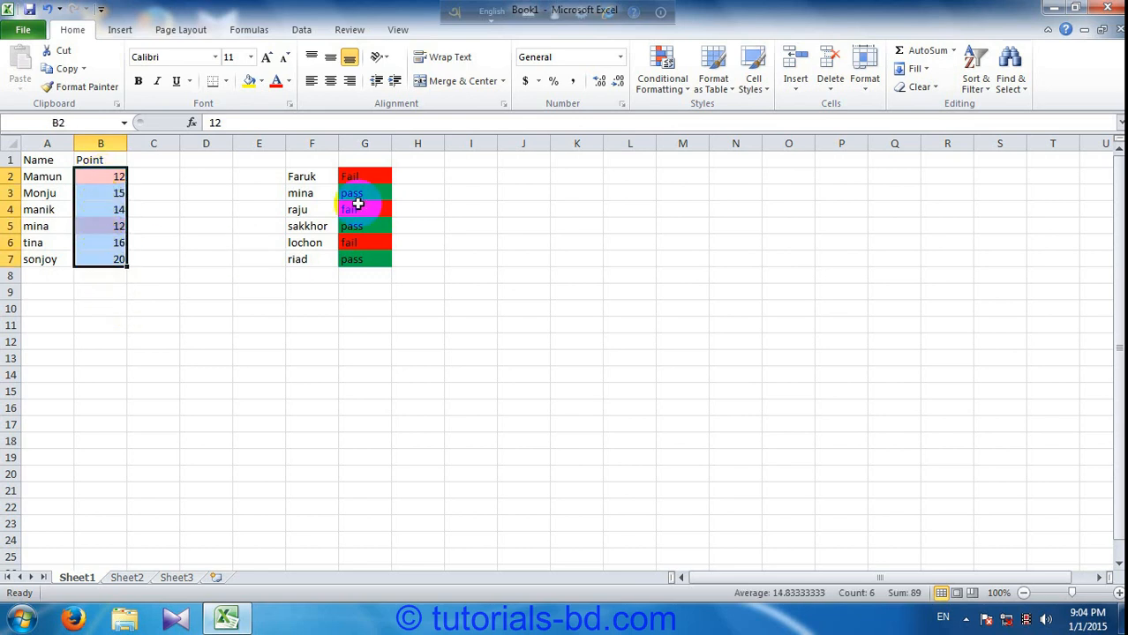
pyautogui.moveTo(355, 177); pyautogui.dragTo(353, 258)
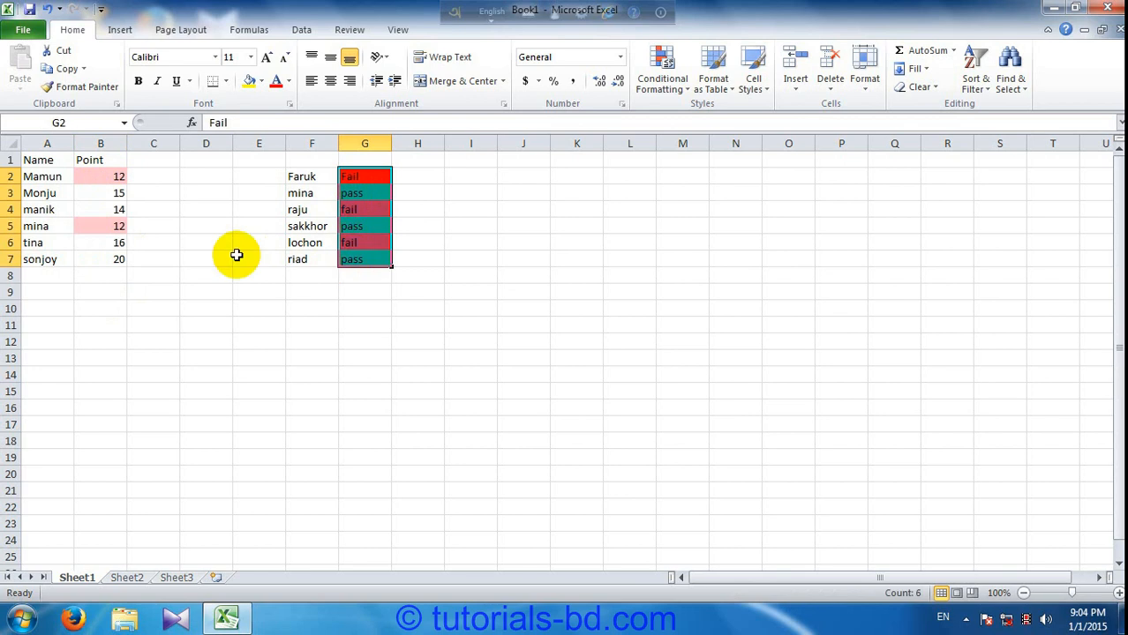
# Examine the rule types offered under More Rules for highlighting cells and close the dialog without creating a rule.
pyautogui.click(212, 244)
pyautogui.click(673, 93)
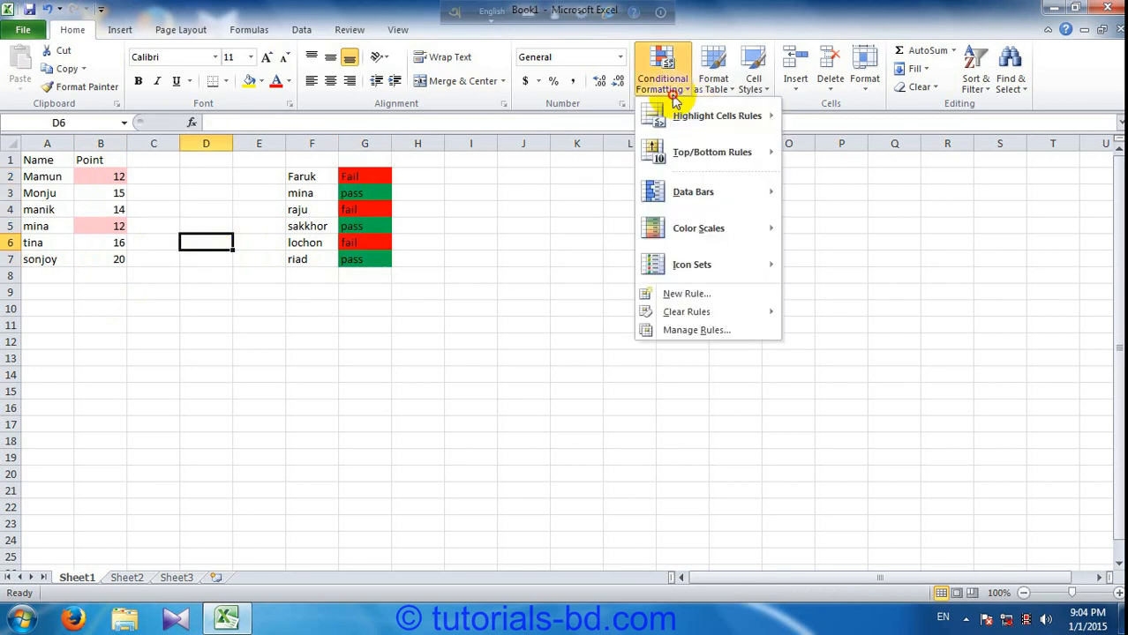
pyautogui.moveTo(707, 128)
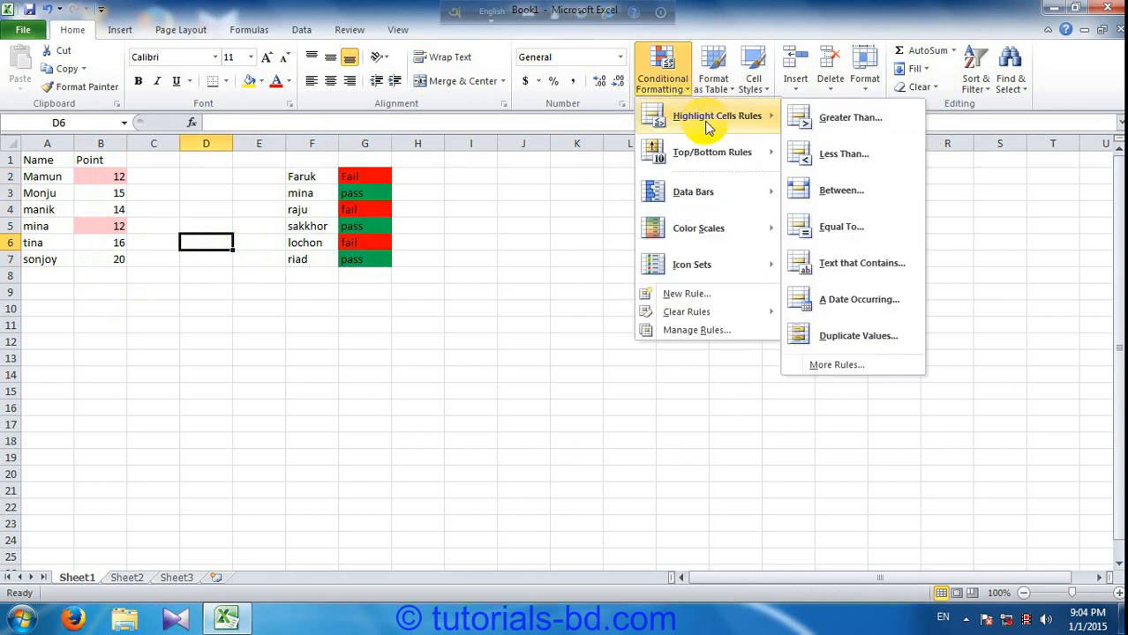
pyautogui.click(835, 366)
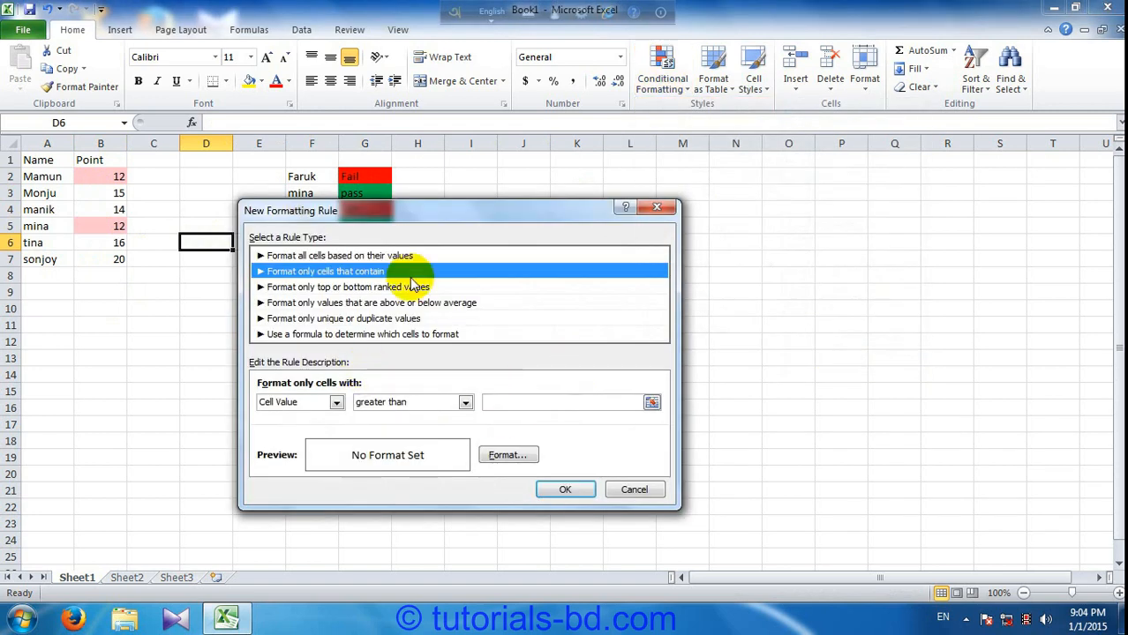
pyautogui.click(503, 406)
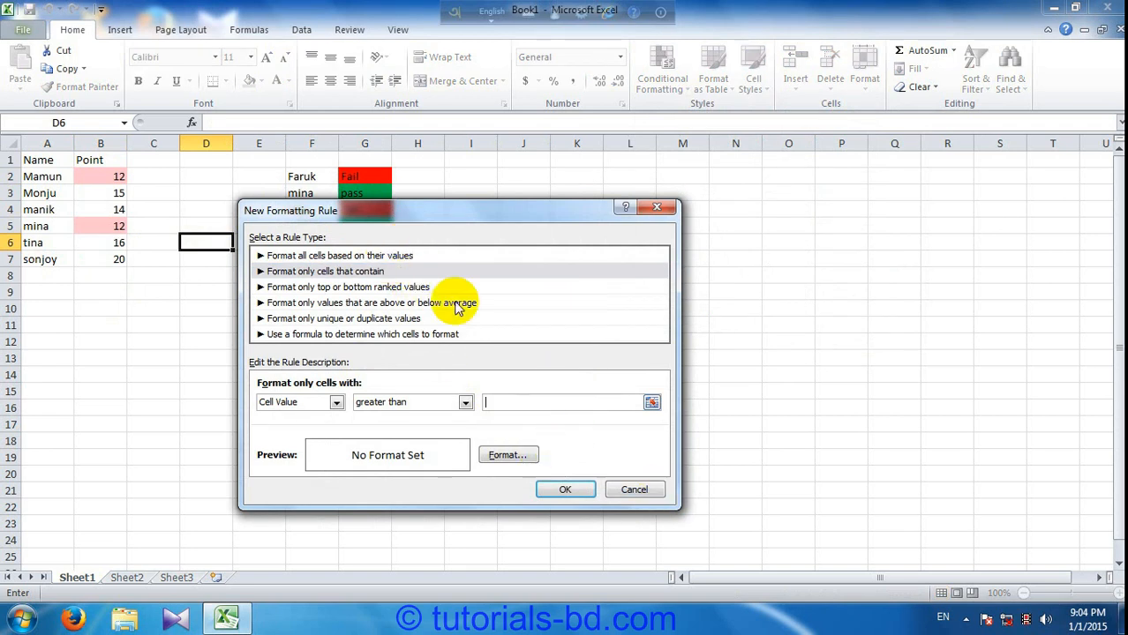
pyautogui.click(623, 490)
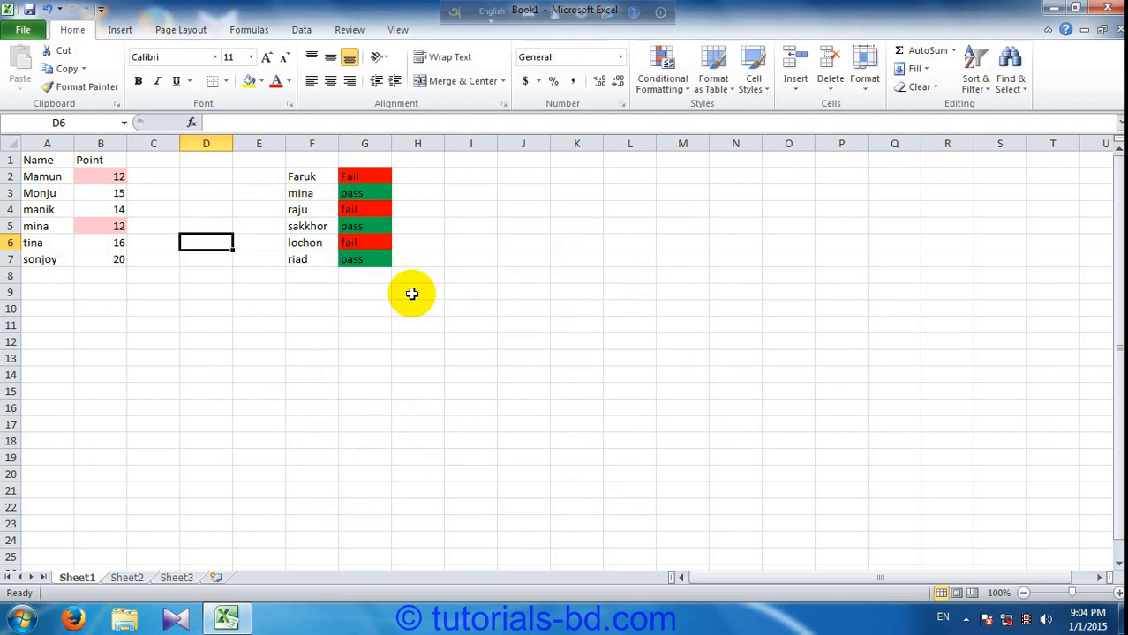
pyautogui.click(664, 84)
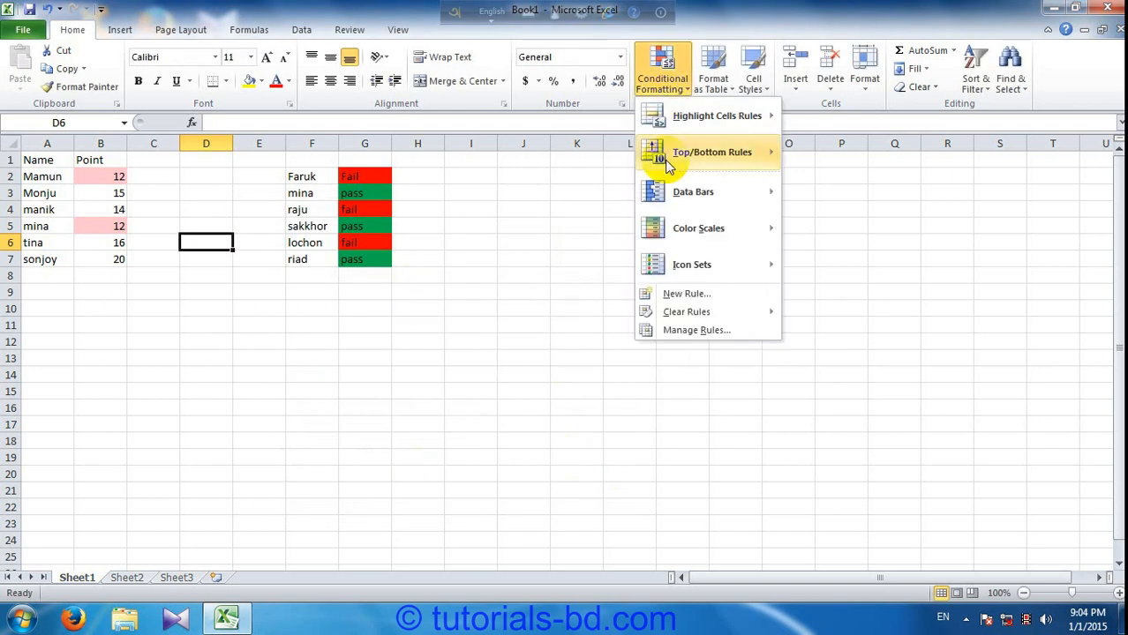
pyautogui.moveTo(667, 168)
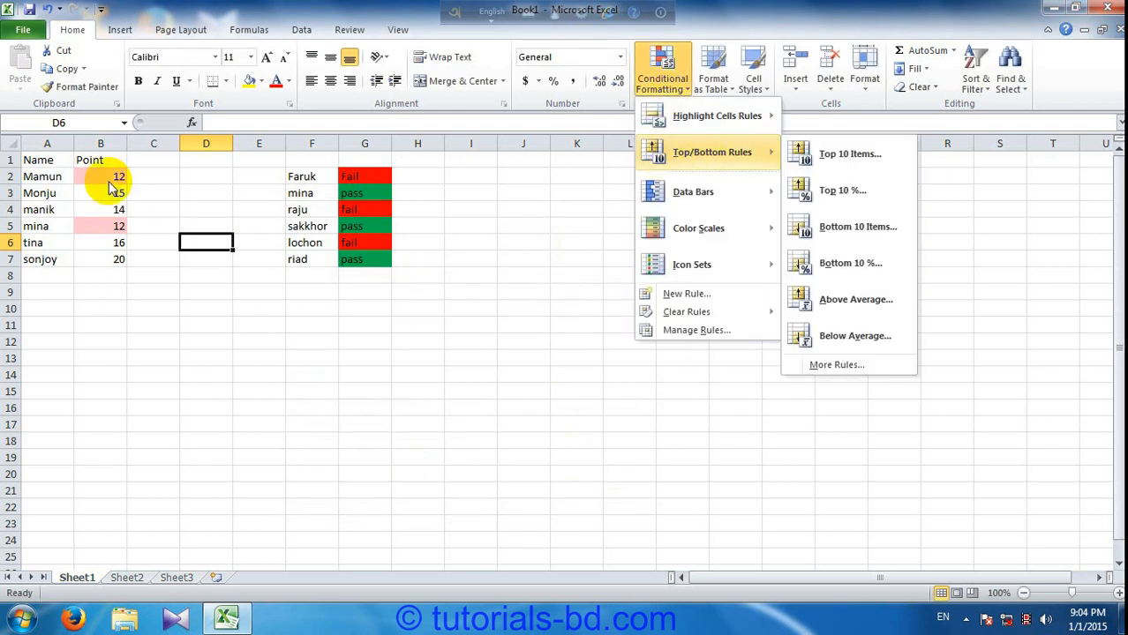
pyautogui.click(512, 176)
pyautogui.click(512, 176)
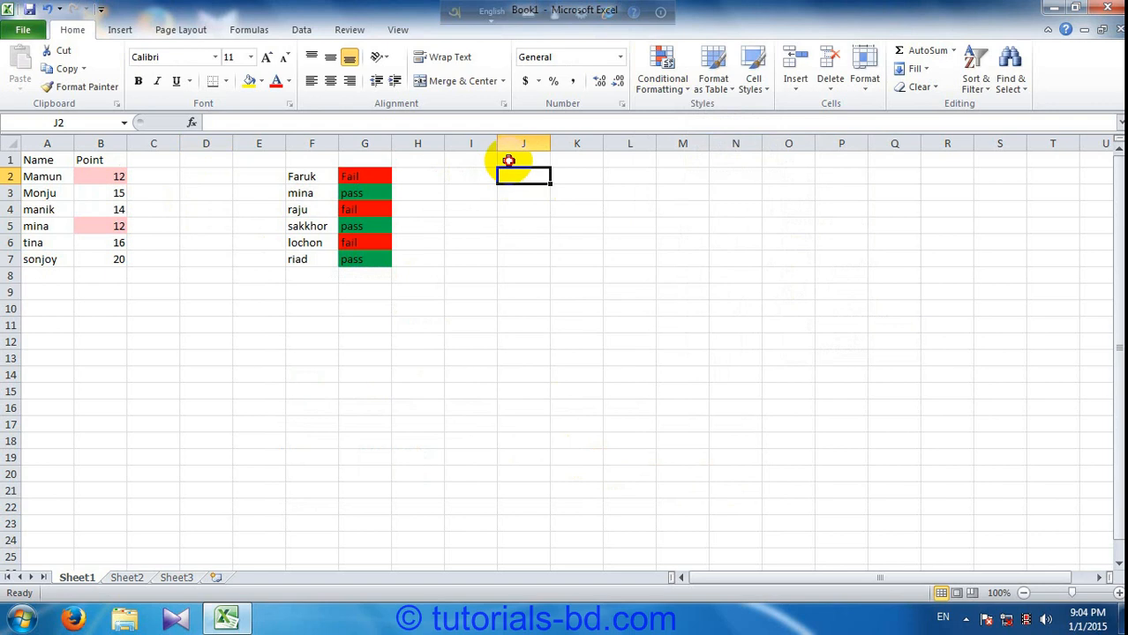
# Enter 1 and 2 in J1 and J2 and extend the number series down to 25 in J25.
pyautogui.click(512, 158)
pyautogui.write('1')
pyautogui.press('Return')
pyautogui.write('2')
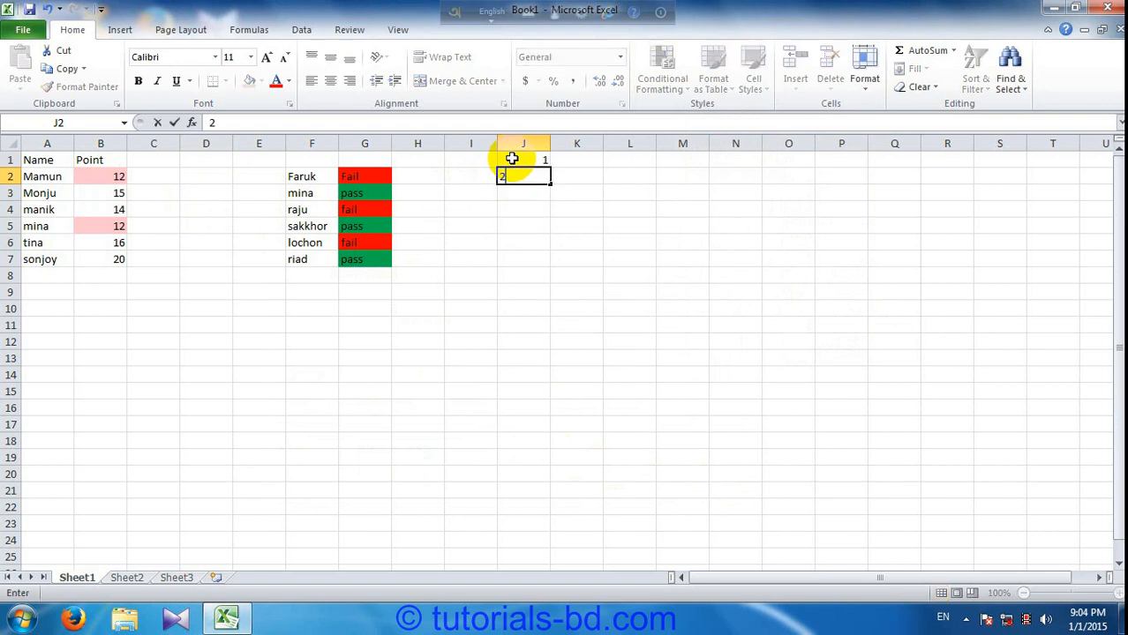
pyautogui.press('Return')
pyautogui.click(512, 159)
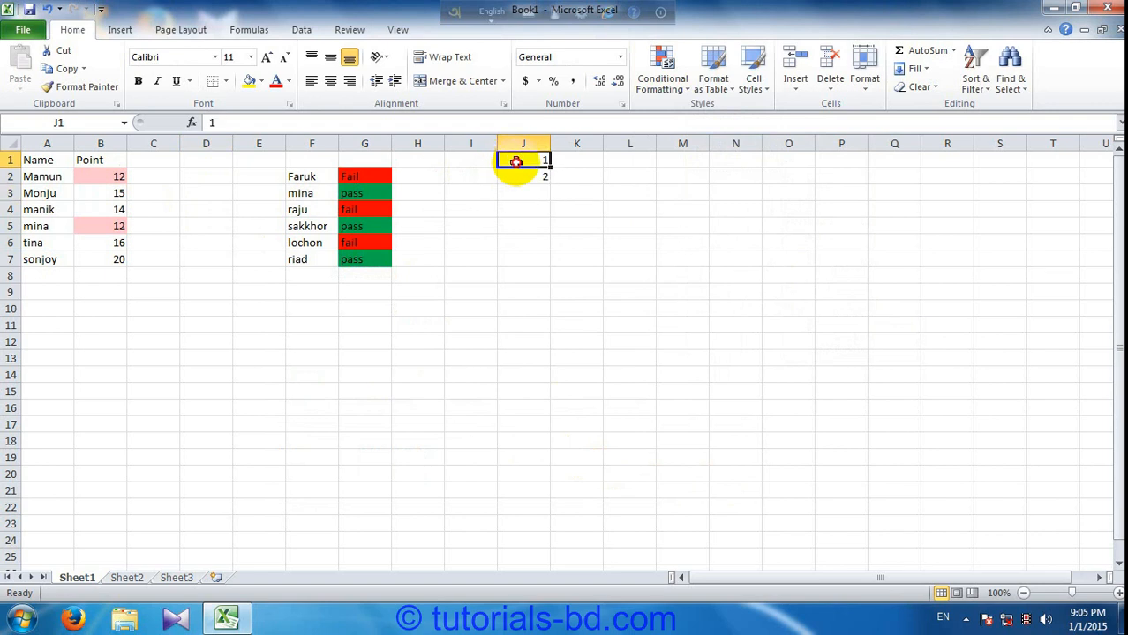
pyautogui.moveTo(516, 161); pyautogui.dragTo(533, 554)
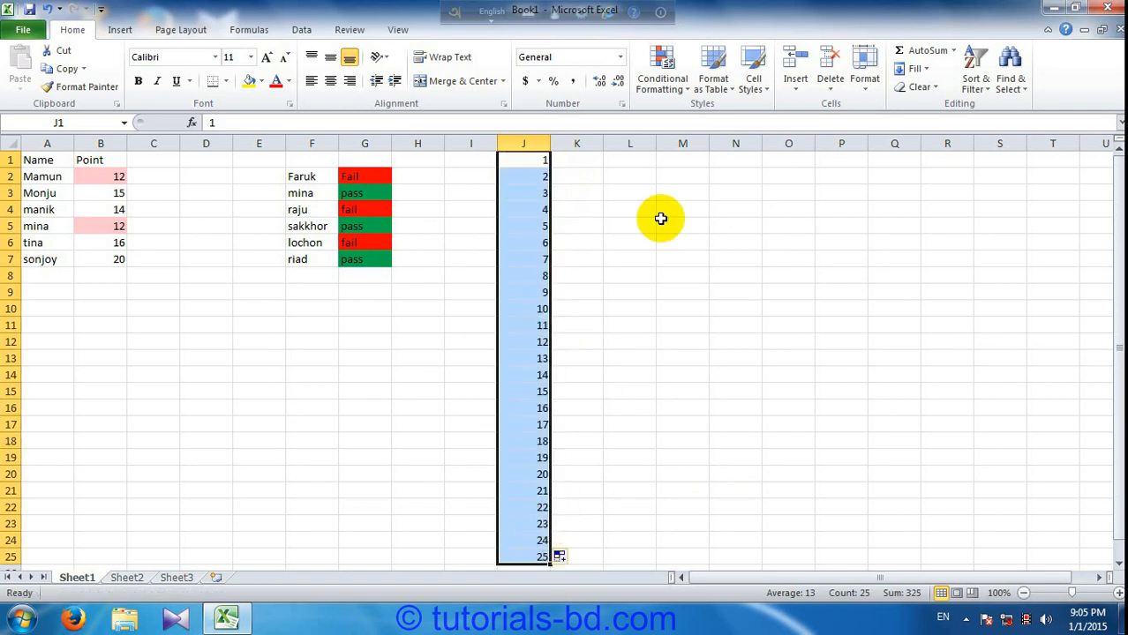
# Apply a Top 10 Items rule to J1:J25 with rank 10 and Green Fill with Dark Green Text.
pyautogui.click(664, 73)
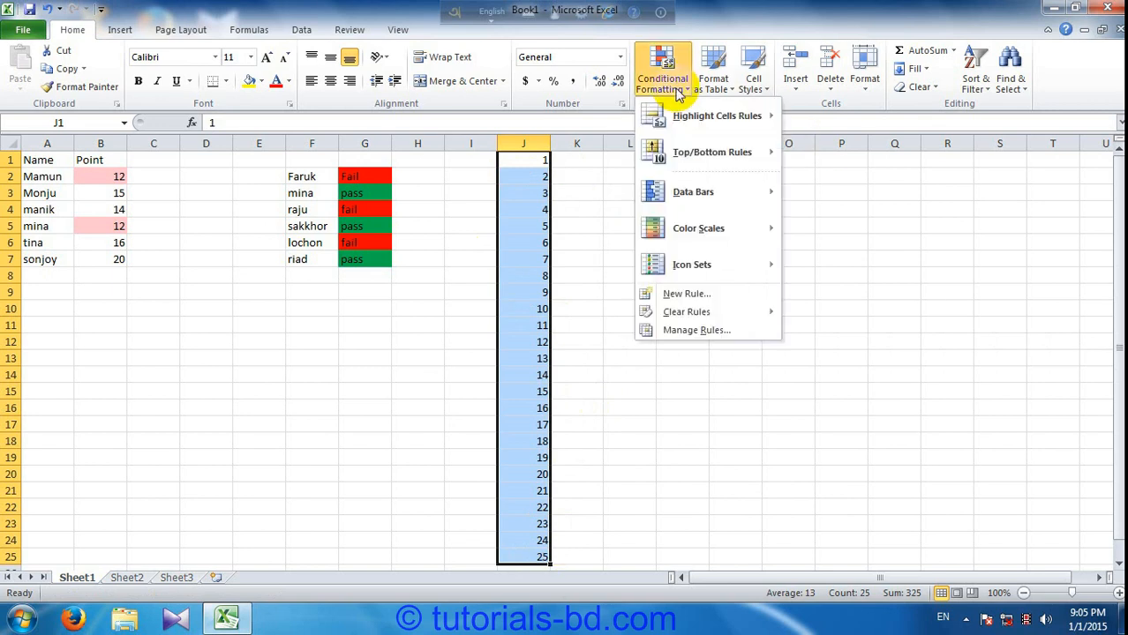
pyautogui.moveTo(713, 160)
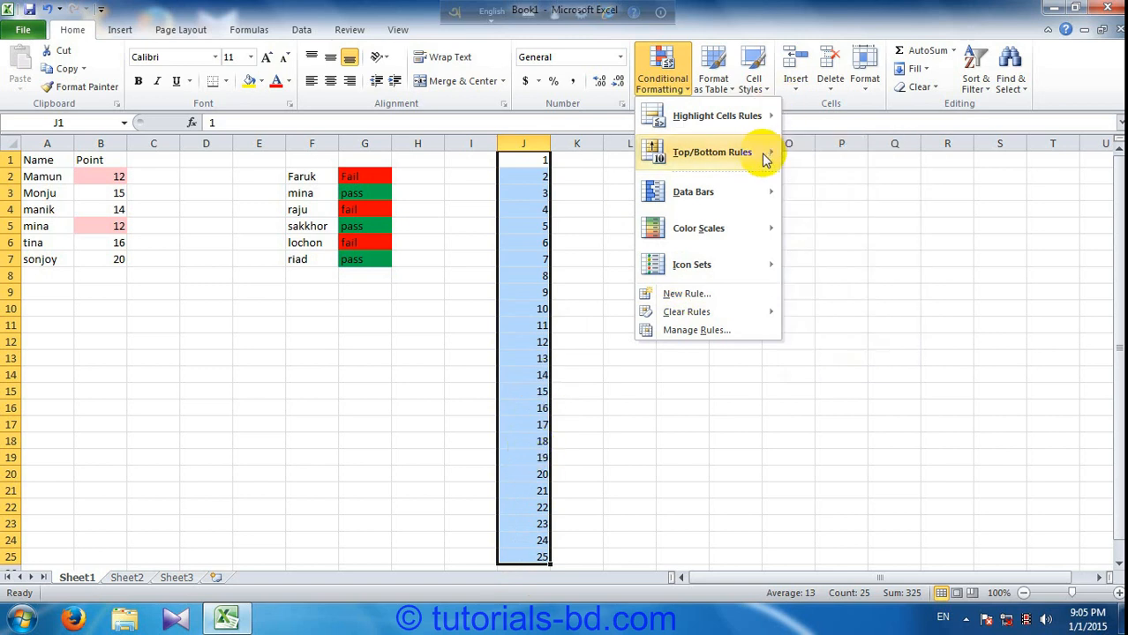
pyautogui.moveTo(765, 157)
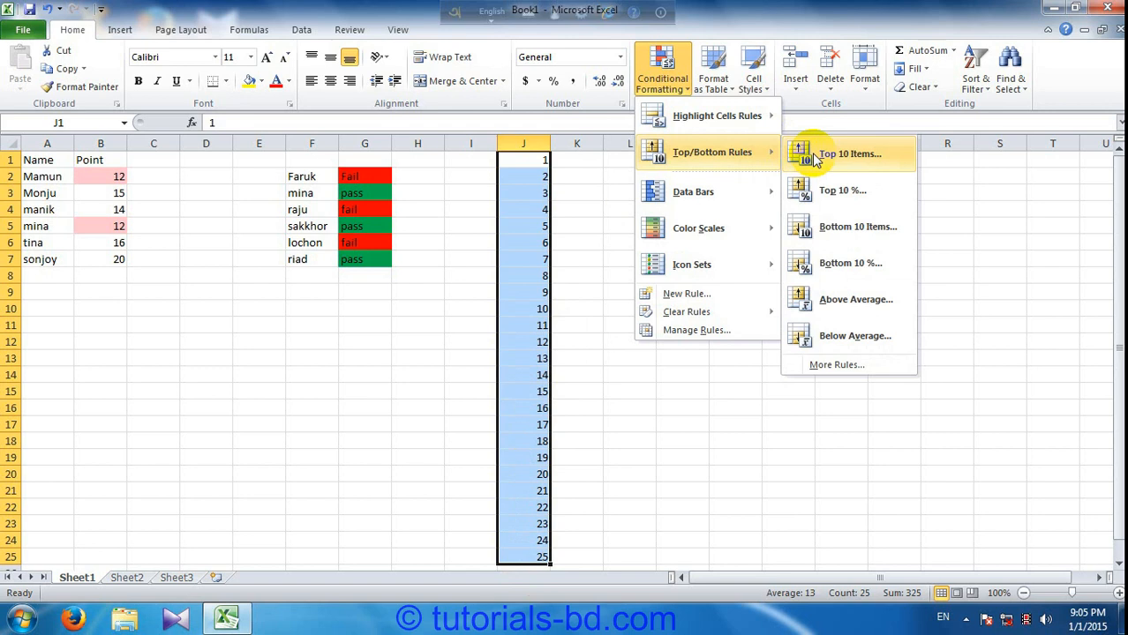
pyautogui.click(843, 159)
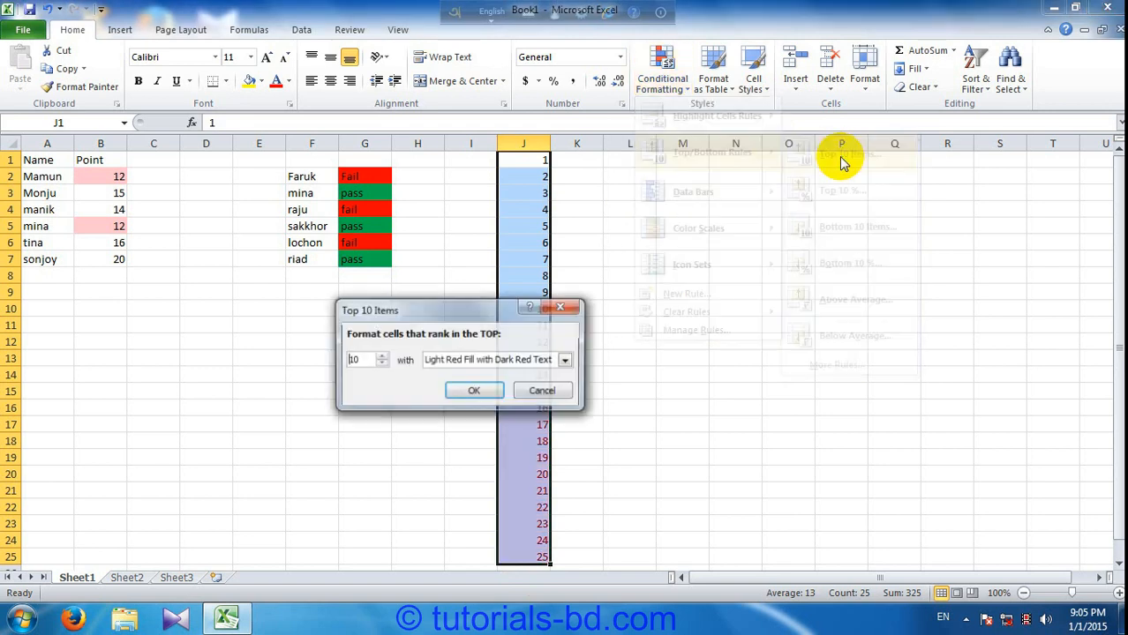
pyautogui.moveTo(446, 316); pyautogui.dragTo(847, 333)
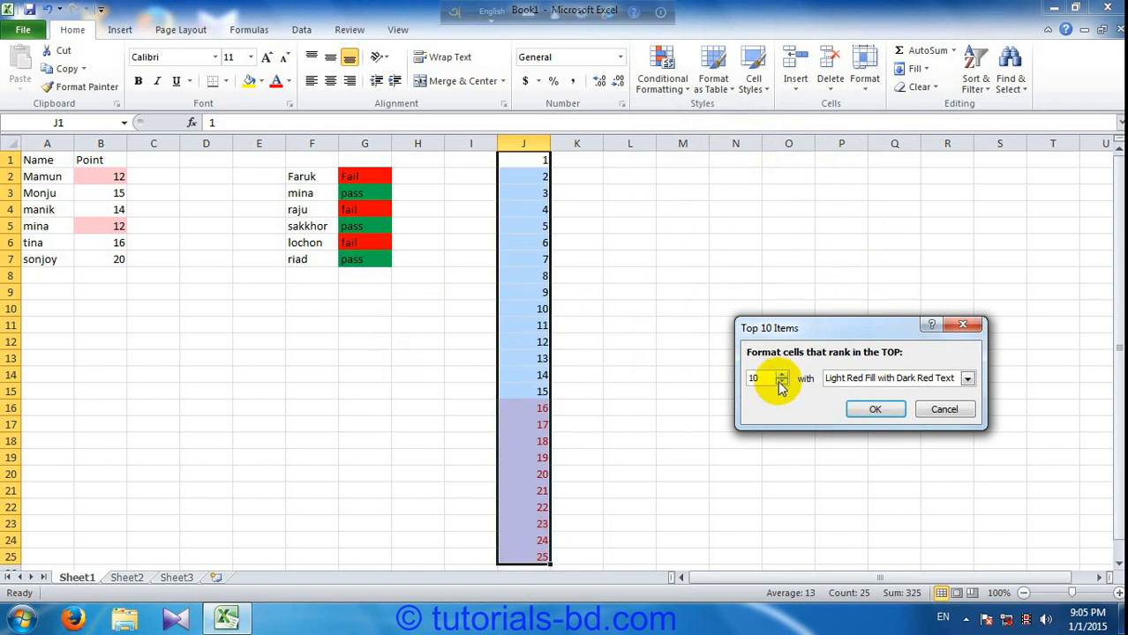
pyautogui.click(864, 380)
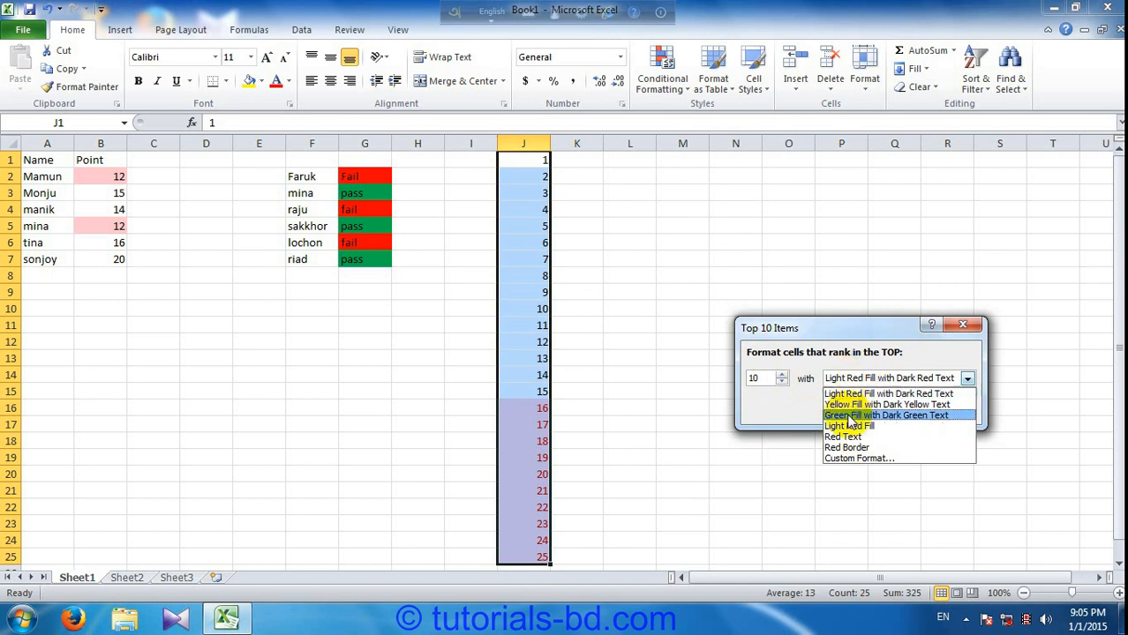
pyautogui.click(847, 416)
pyautogui.click(869, 415)
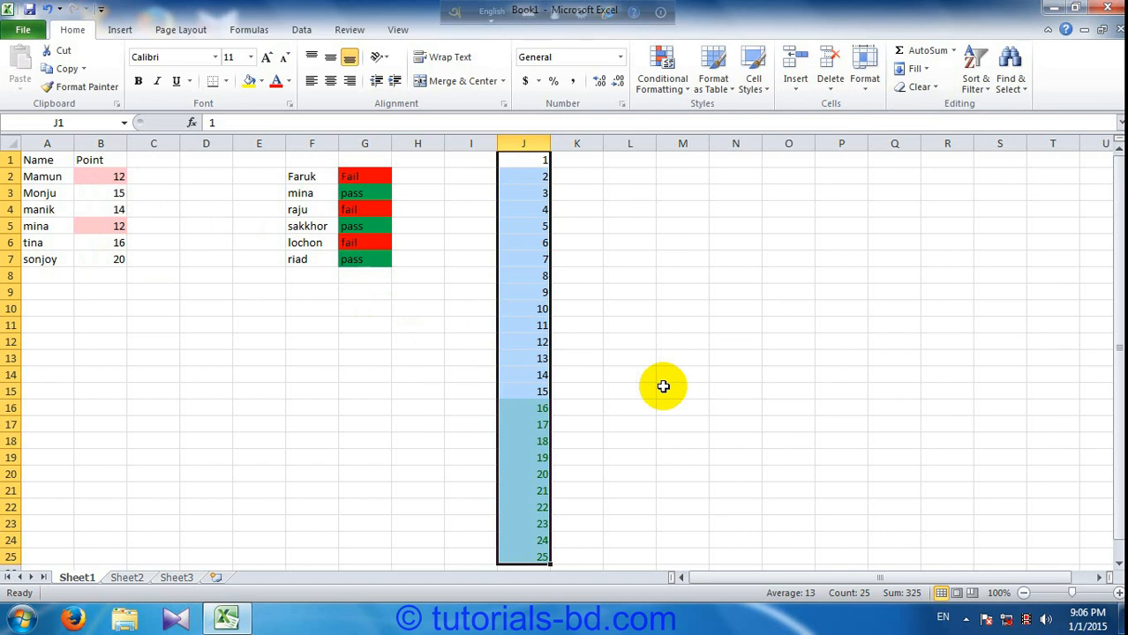
# Clear the formats from J1:J25 while keeping the numbers.
pyautogui.click(668, 99)
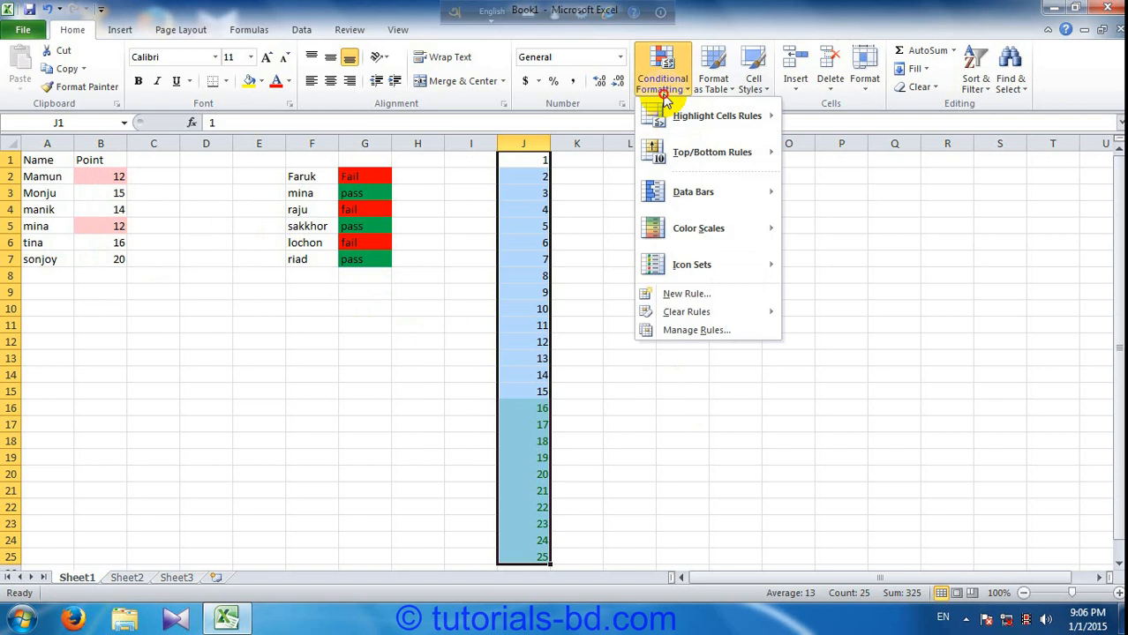
pyautogui.moveTo(727, 157)
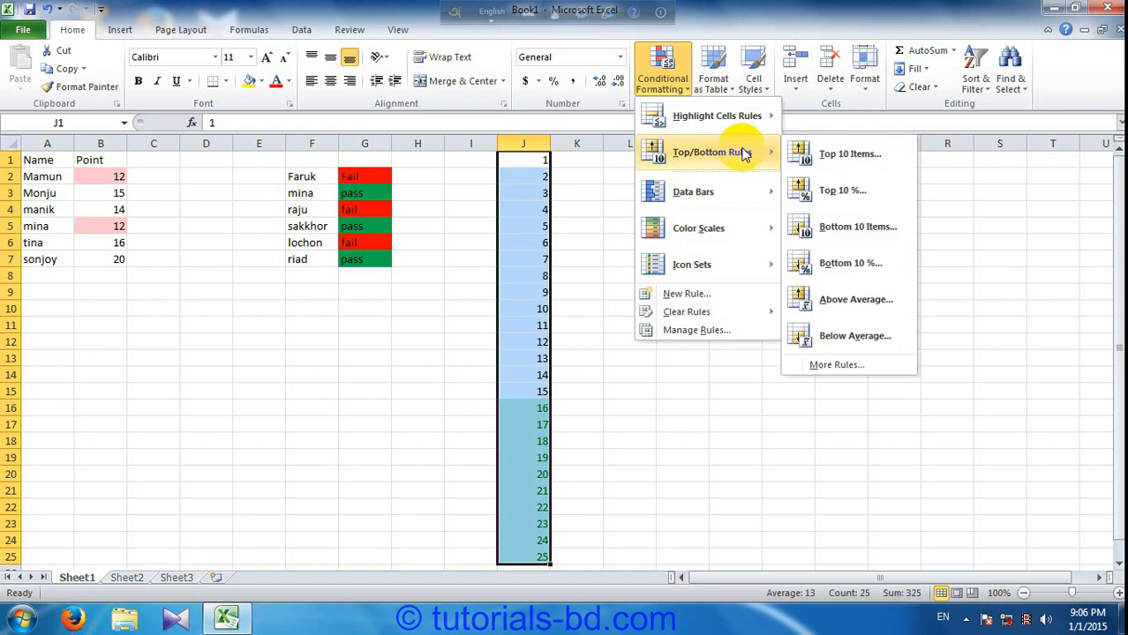
pyautogui.click(922, 88)
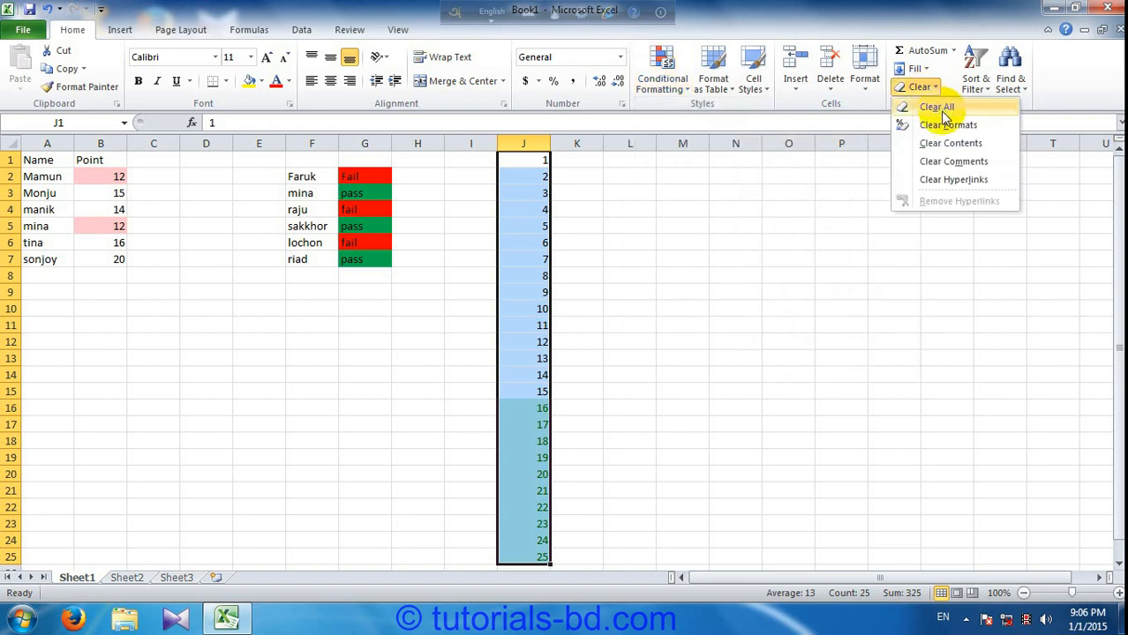
pyautogui.click(944, 127)
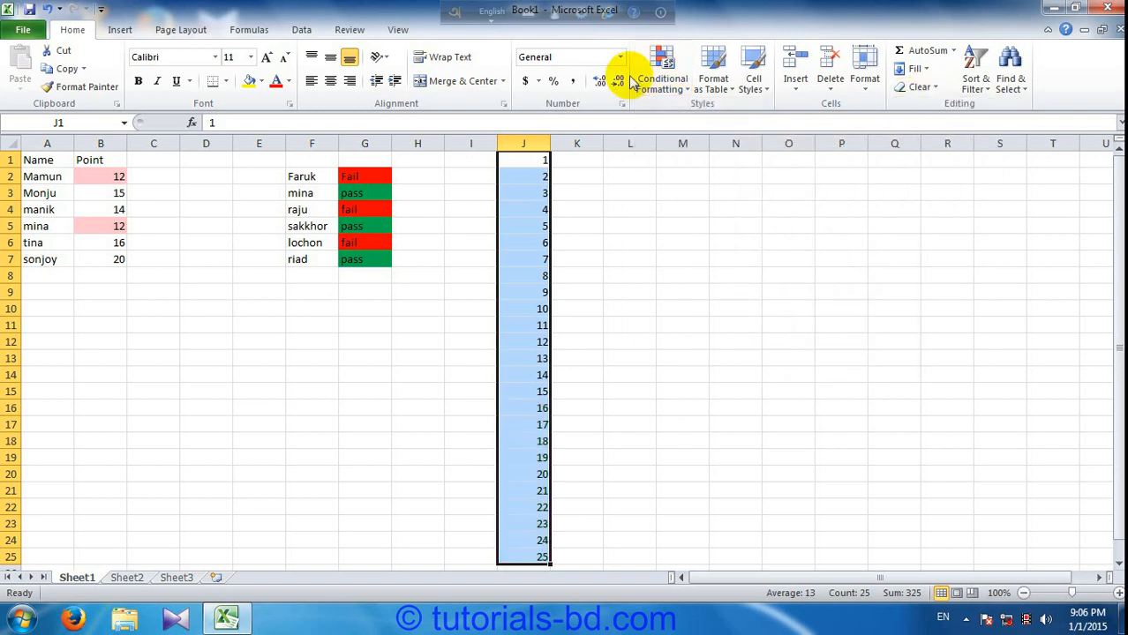
# Preview a Top 10% rule with Light Red Fill with Dark Red Text on J1:J25 and cancel without applying it.
pyautogui.click(670, 101)
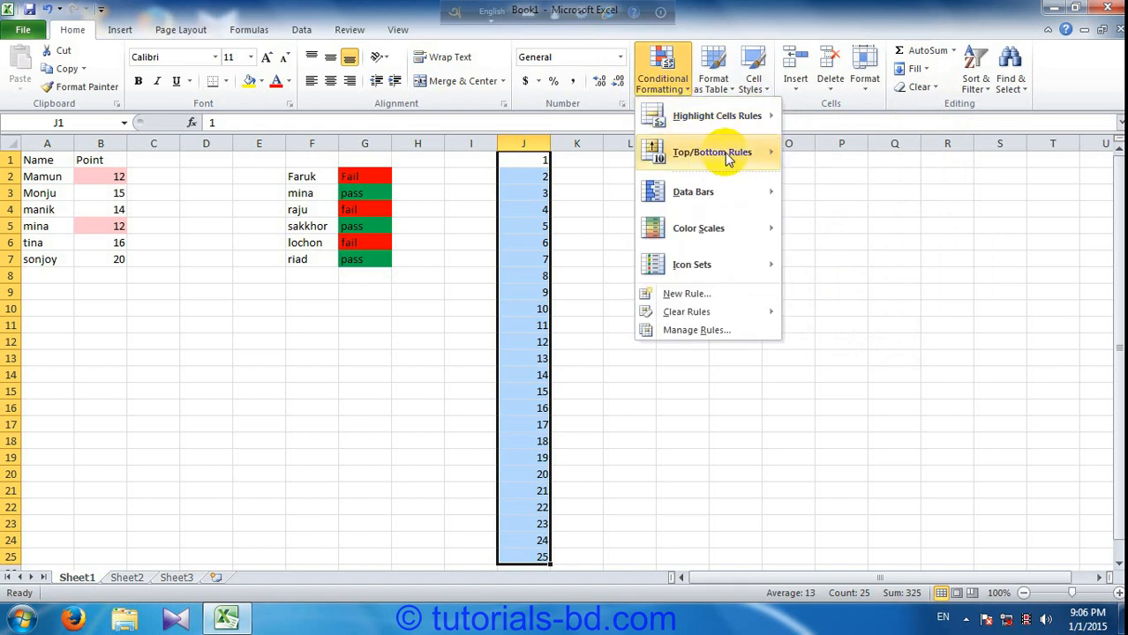
pyautogui.moveTo(729, 155)
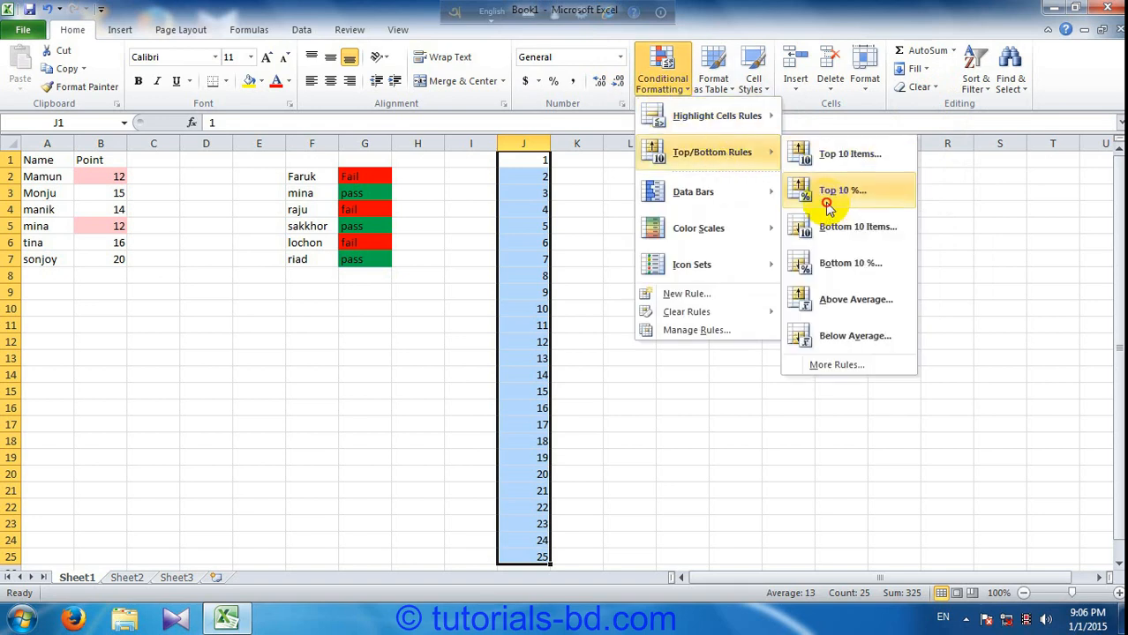
pyautogui.click(827, 196)
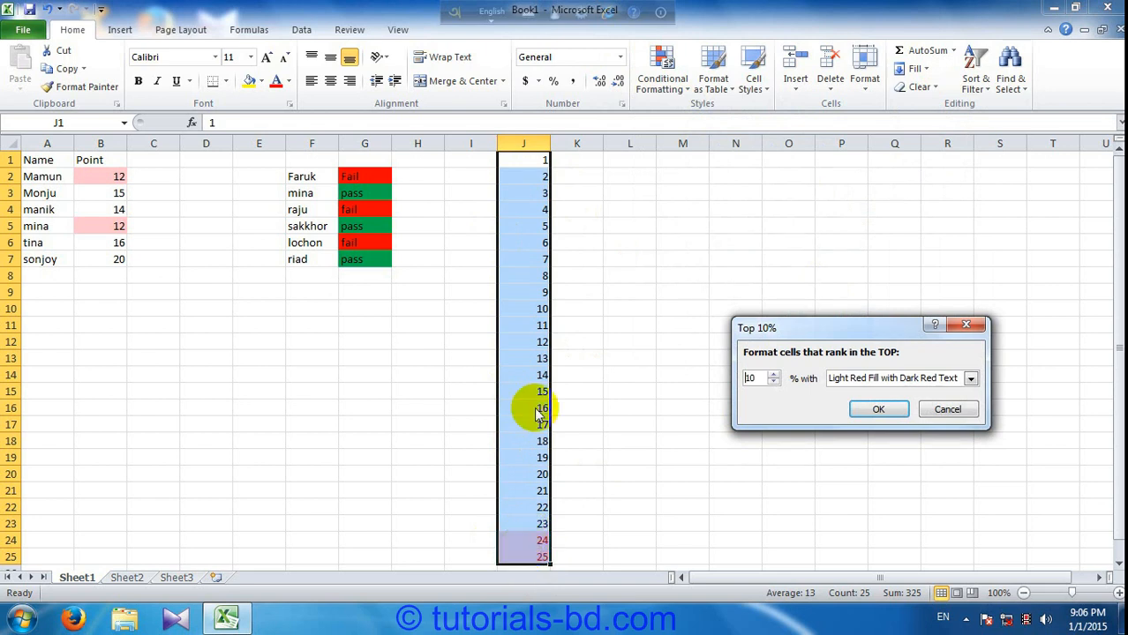
pyautogui.click(946, 411)
# Preview an Above Average rule with Light Red Fill with Dark Red Text on J1:J25 and cancel without applying it.
pyautogui.click(686, 97)
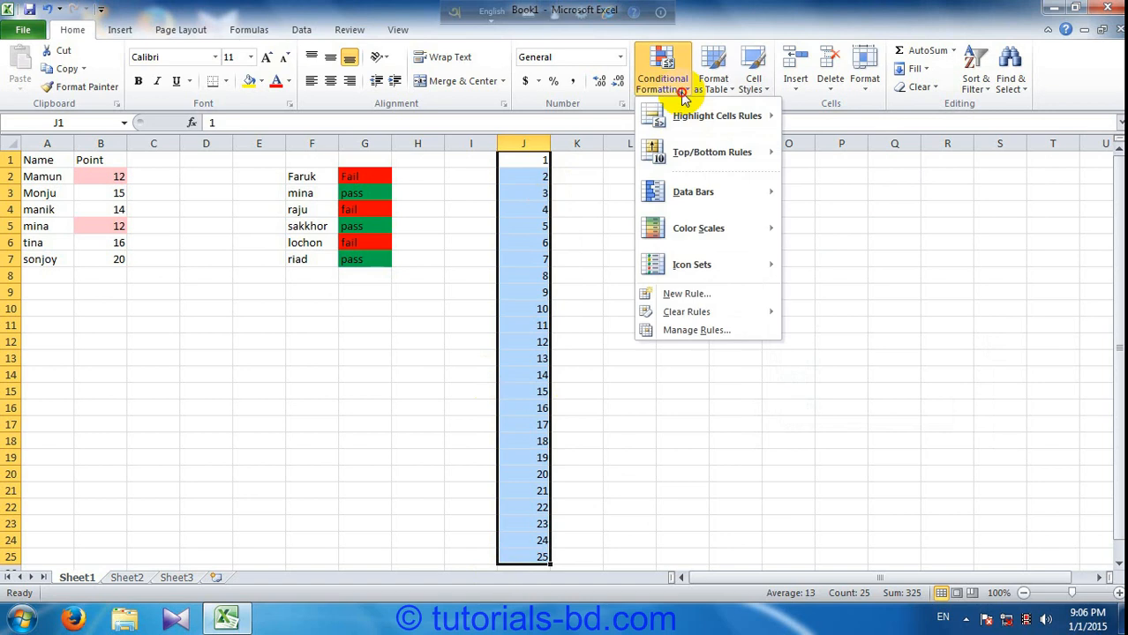
pyautogui.moveTo(745, 152)
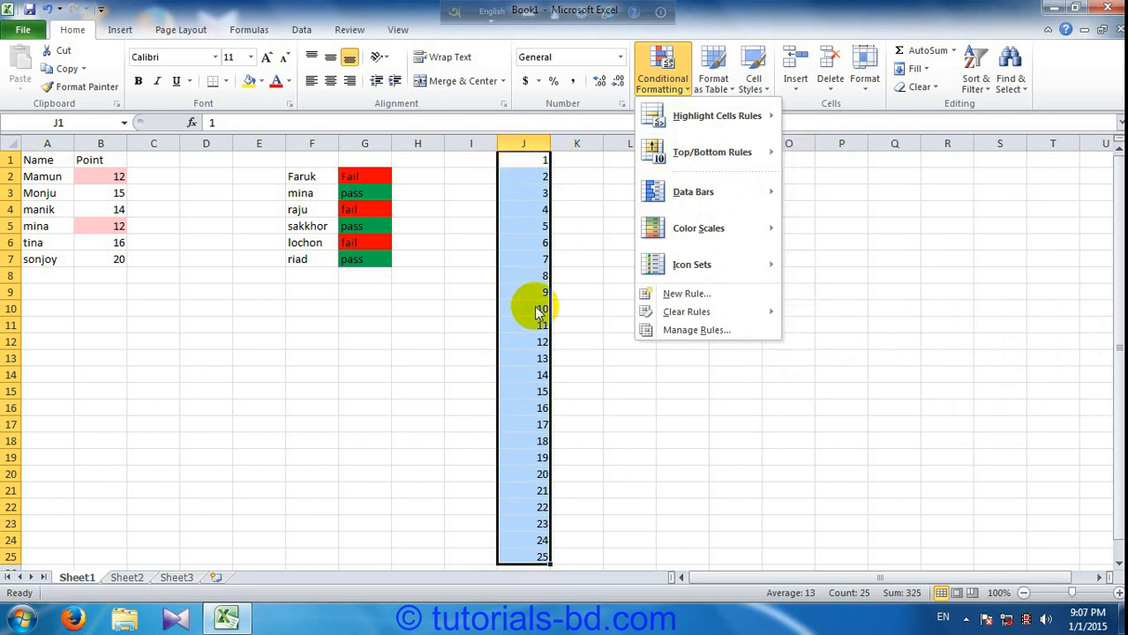
pyautogui.moveTo(726, 199)
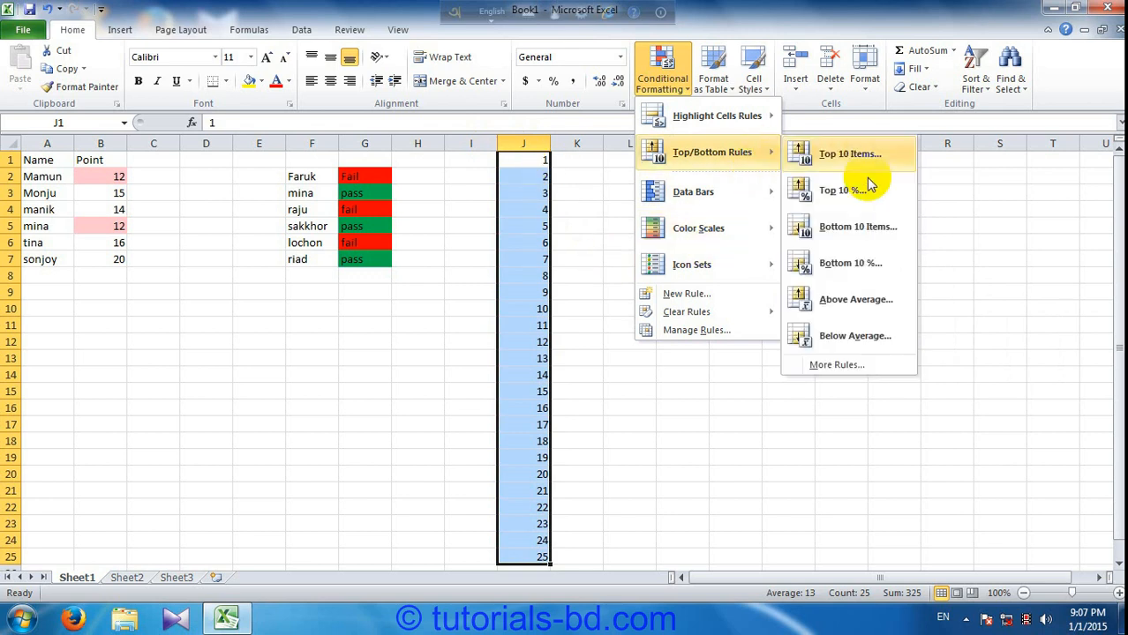
pyautogui.click(870, 300)
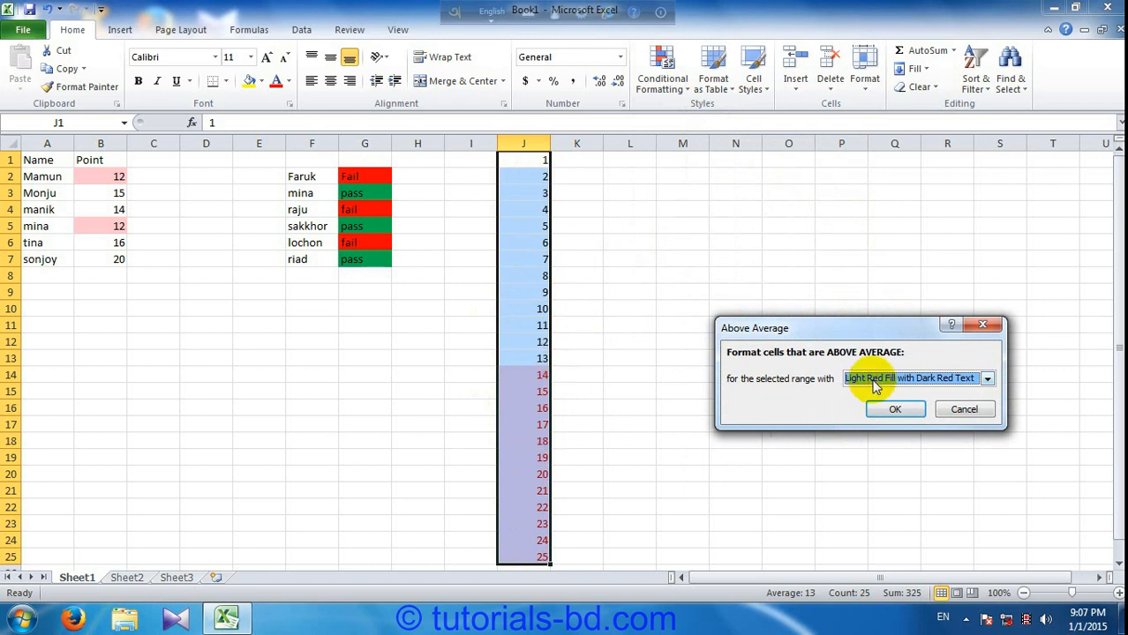
pyautogui.click(945, 410)
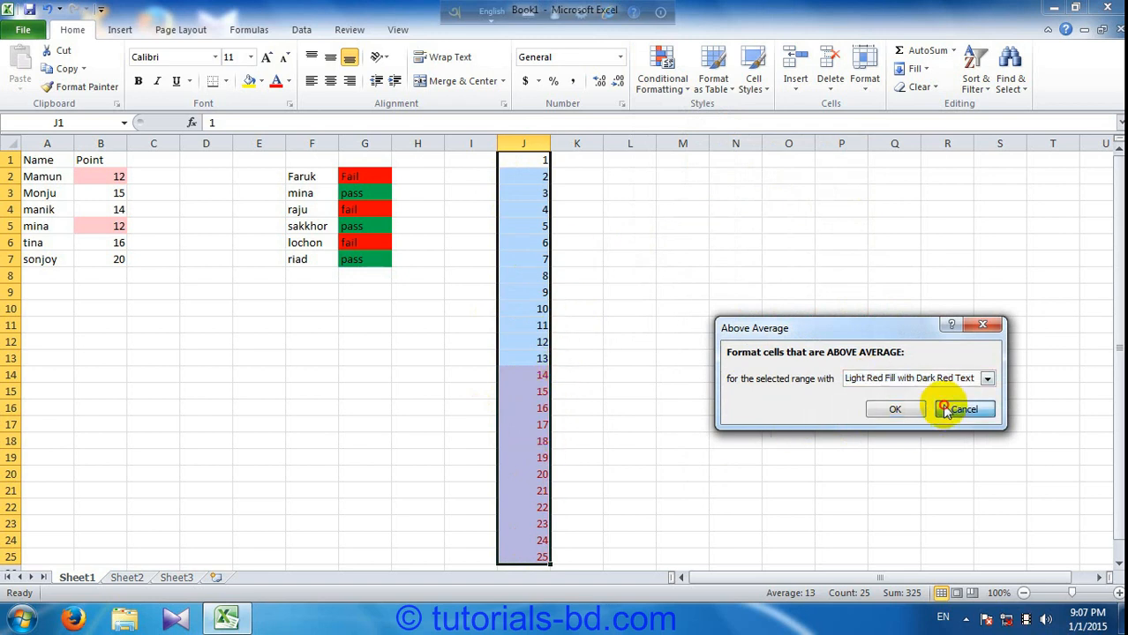
# Apply red solid-fill data bars to J1:J25 and preview several color scales over them.
pyautogui.click(662, 66)
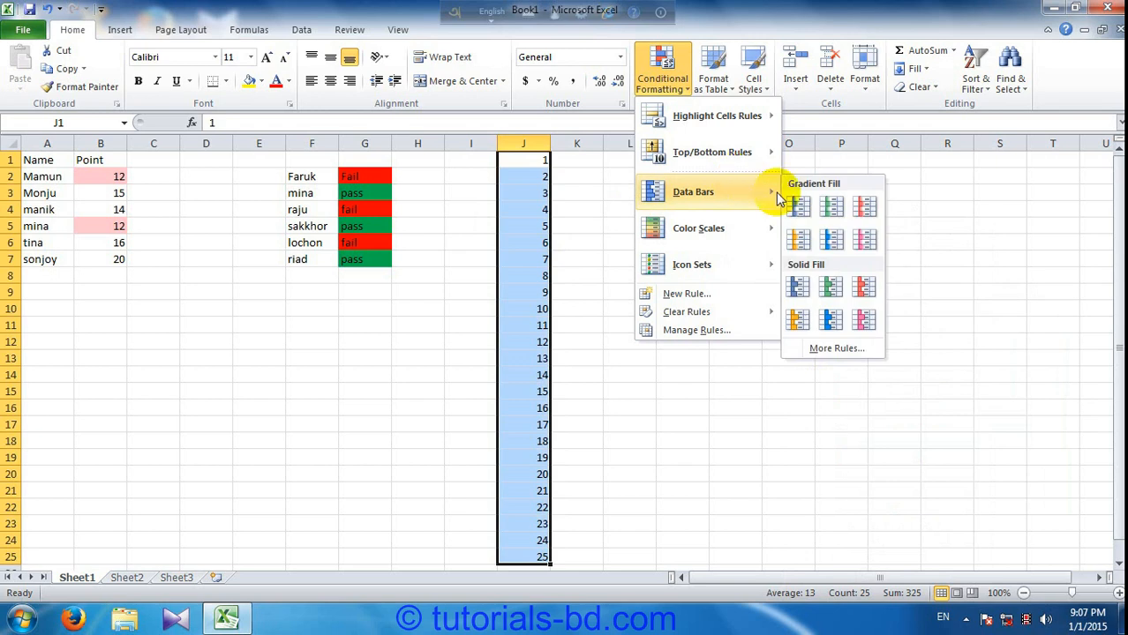
pyautogui.click(862, 287)
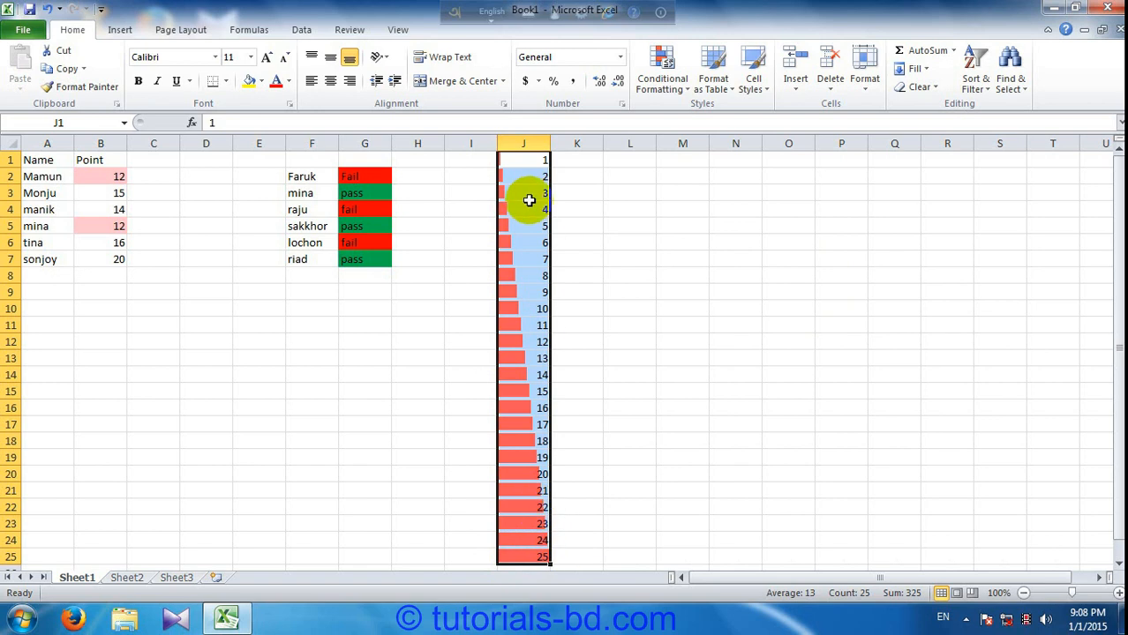
pyautogui.click(664, 80)
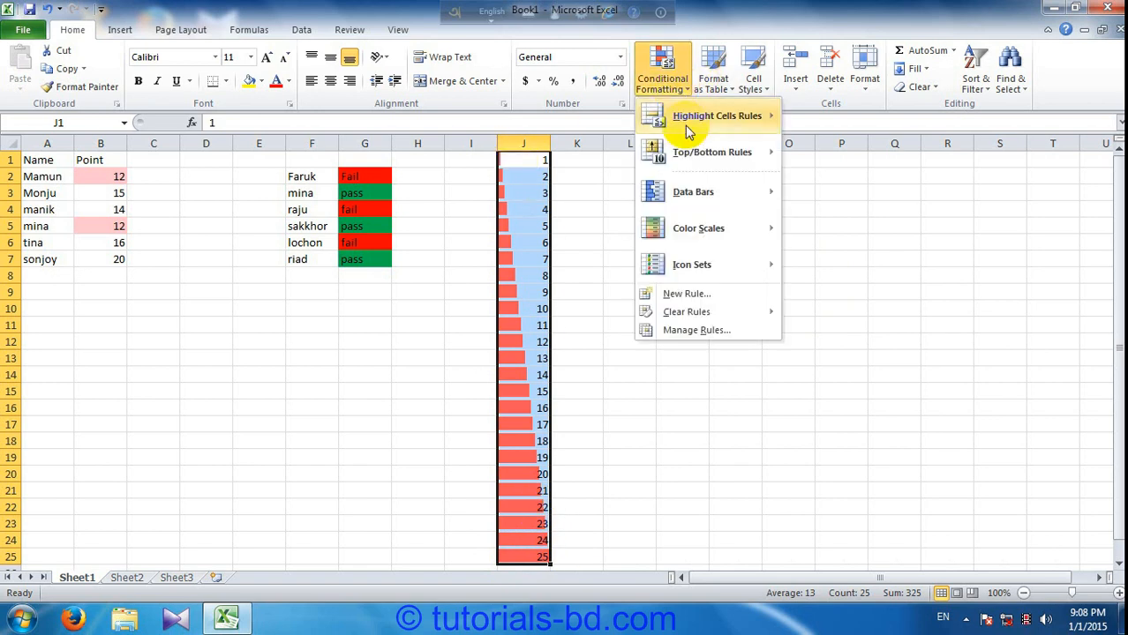
pyautogui.moveTo(708, 196)
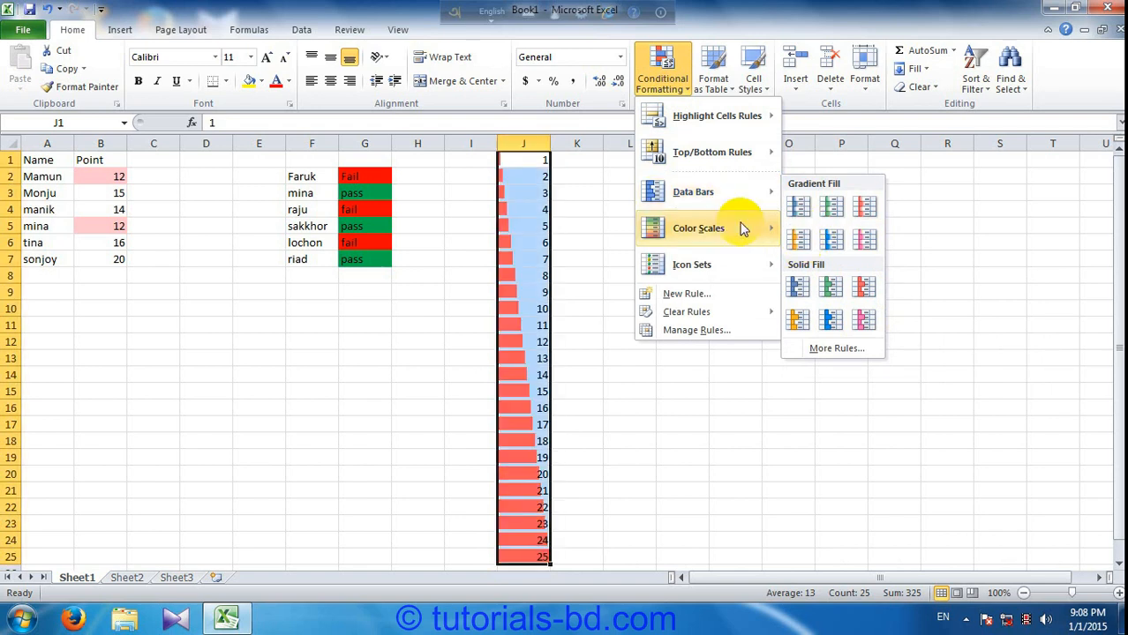
pyautogui.moveTo(729, 232)
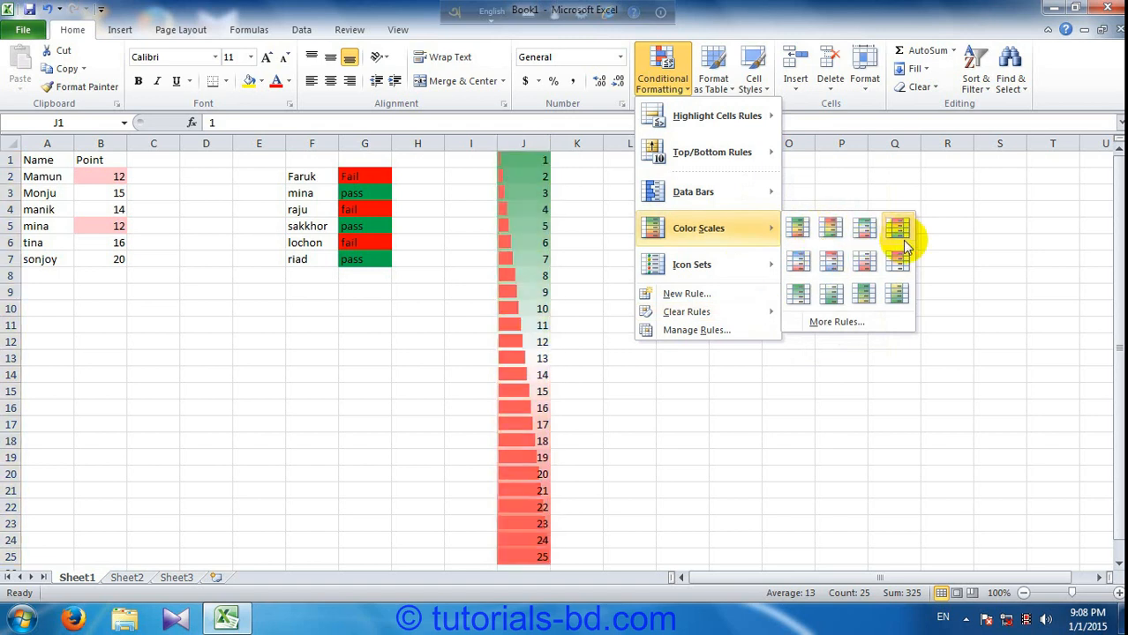
pyautogui.moveTo(761, 263)
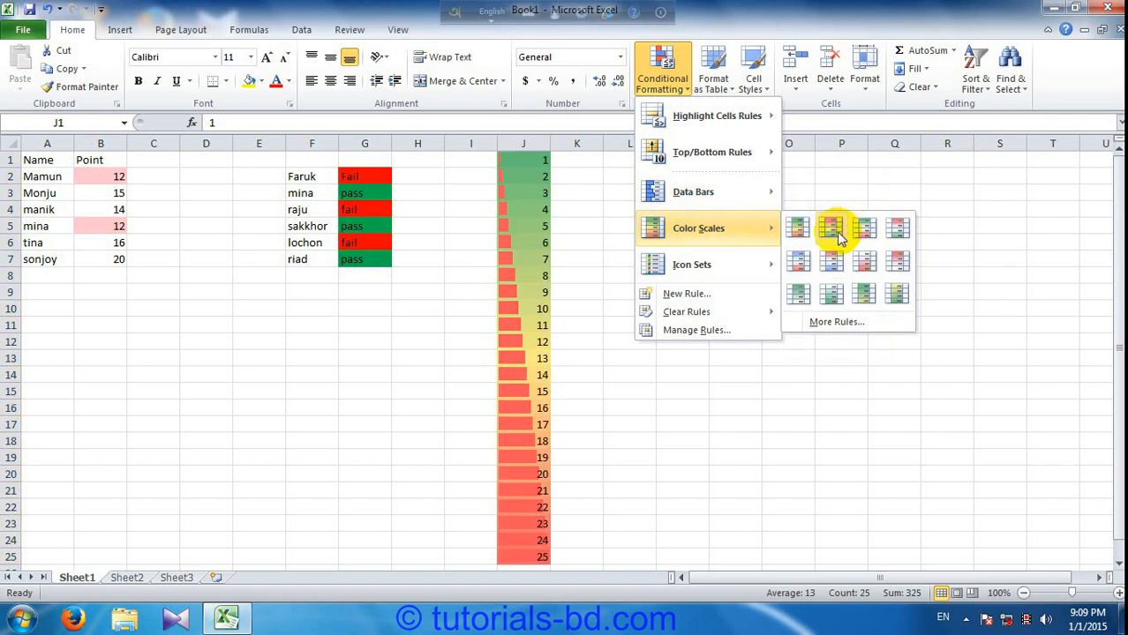
# Clear the data bar formatting from J1:J25 while keeping the numbers.
pyautogui.click(921, 87)
pyautogui.click(944, 126)
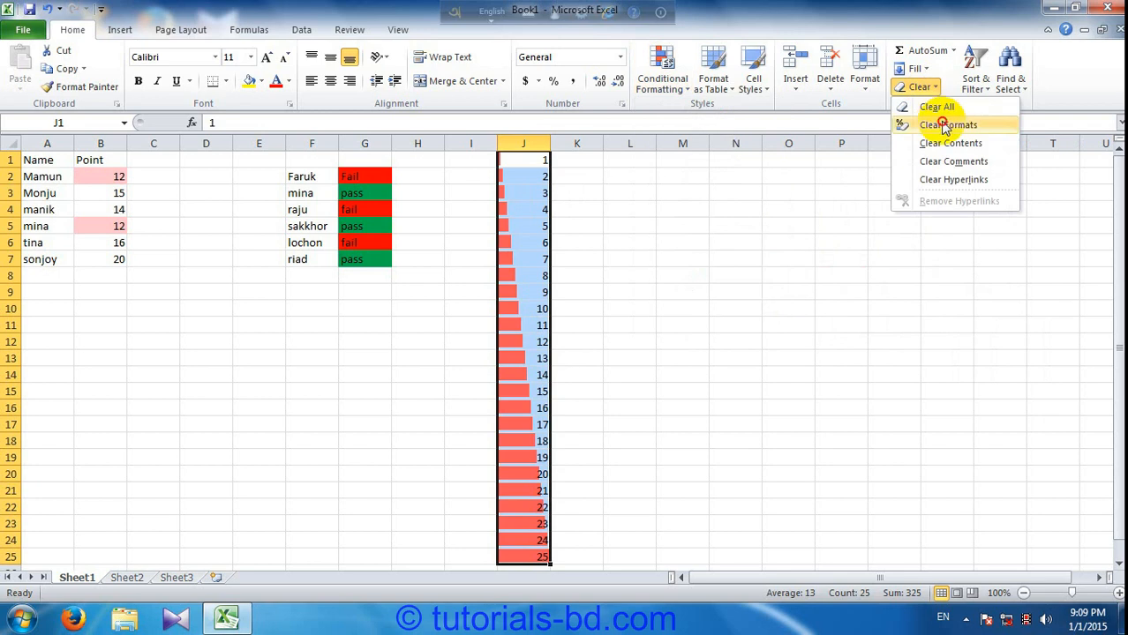
# Clear the conditional formatting rules from the entire sheet and deselect the number series.
pyautogui.click(643, 92)
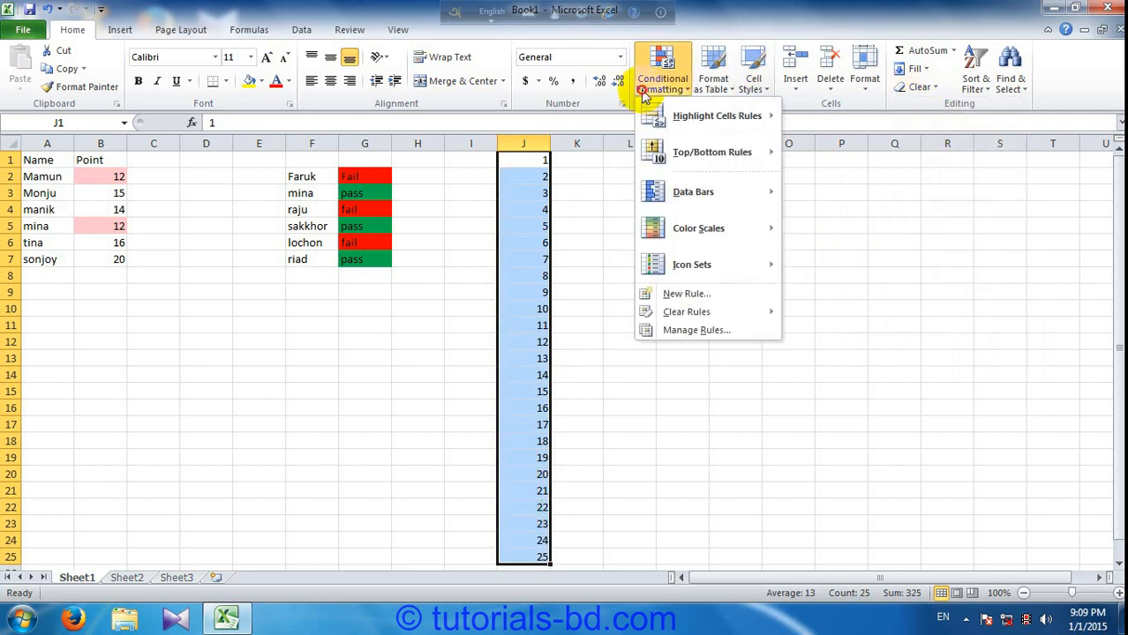
pyautogui.moveTo(710, 227)
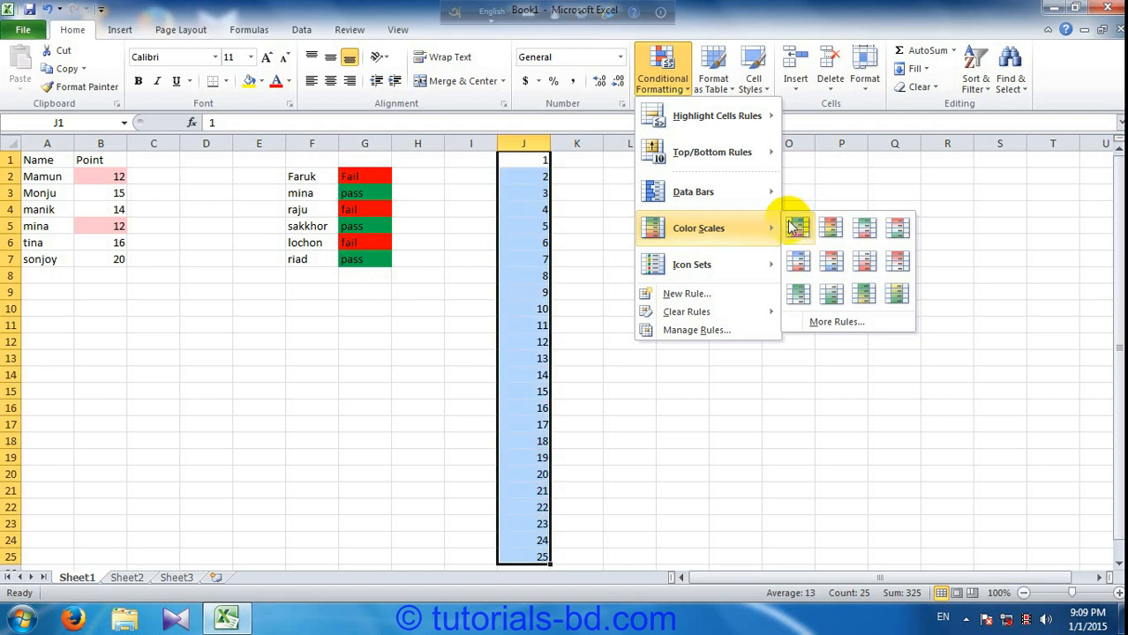
pyautogui.moveTo(703, 263)
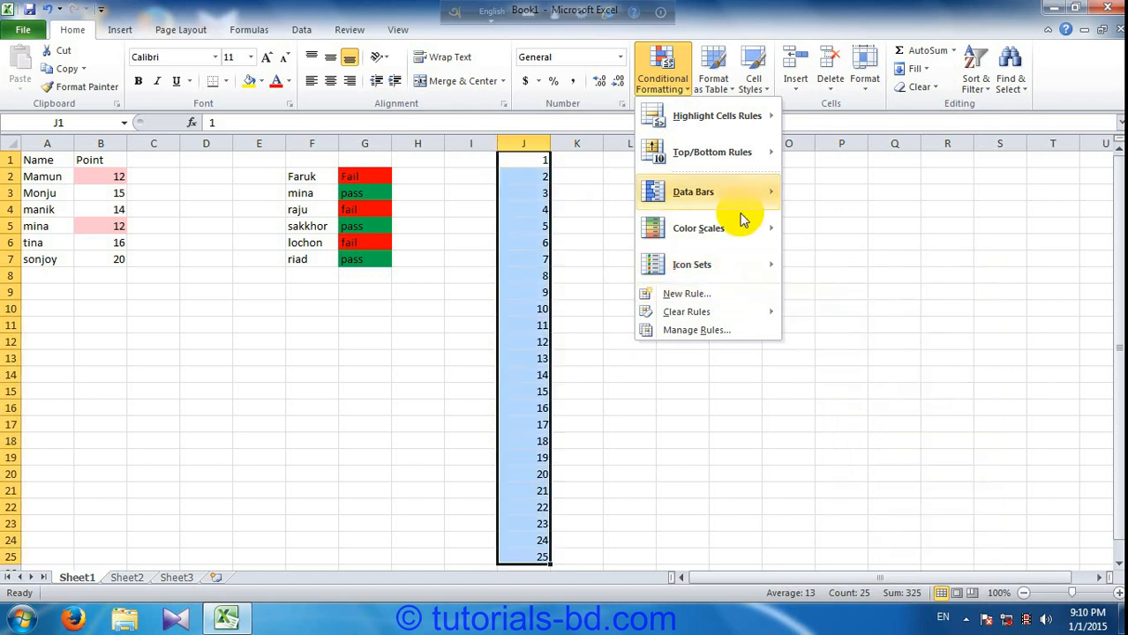
pyautogui.moveTo(704, 317)
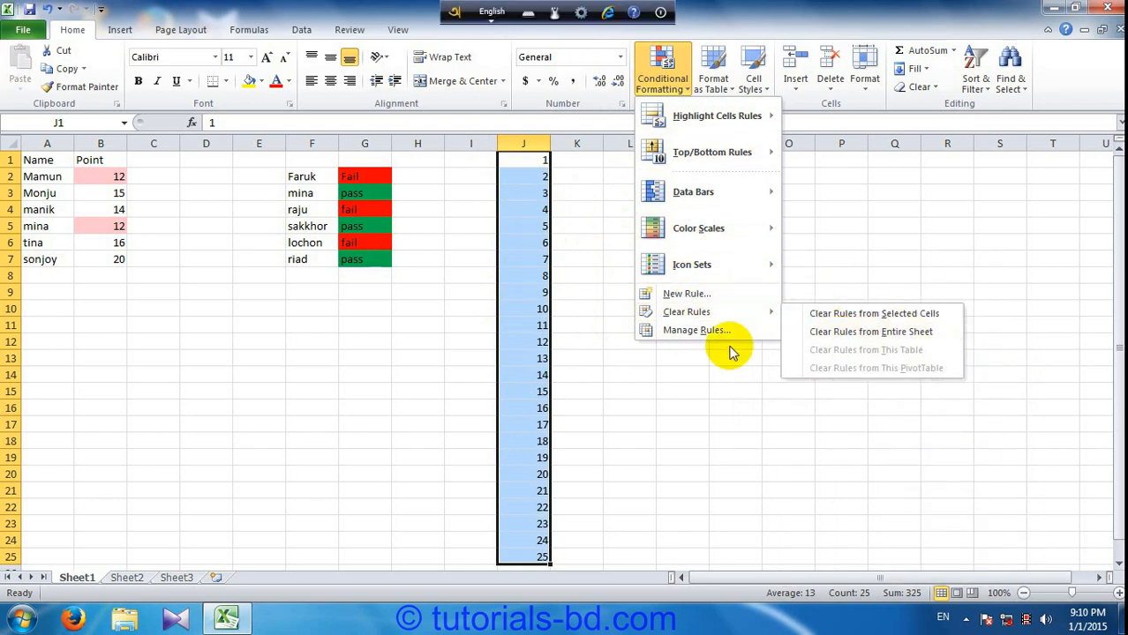
pyautogui.click(847, 331)
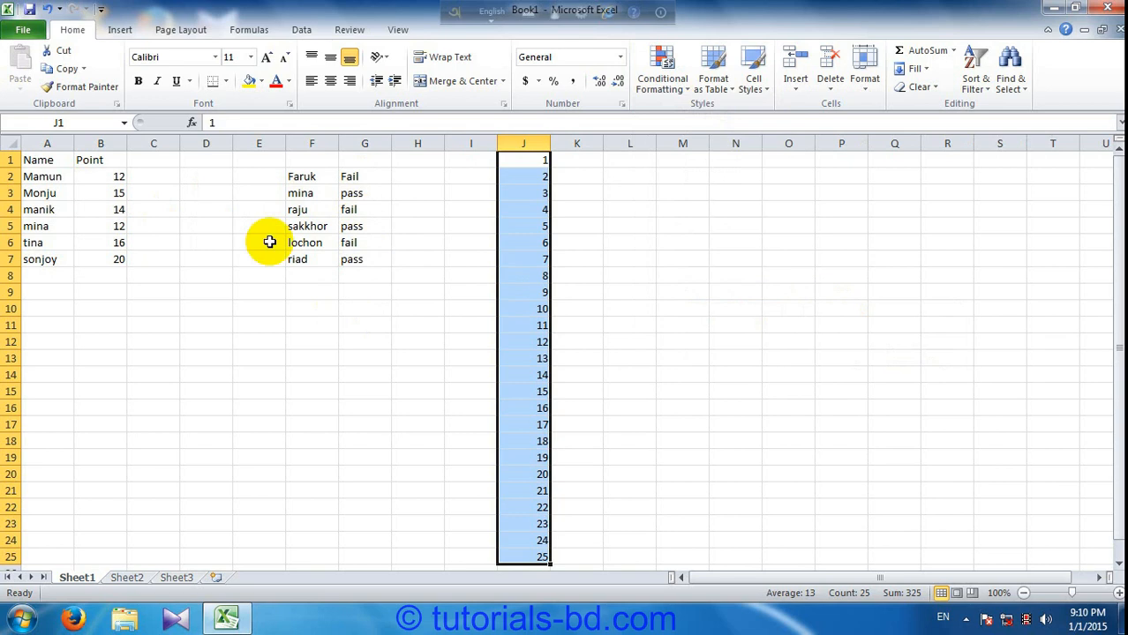
pyautogui.click(194, 323)
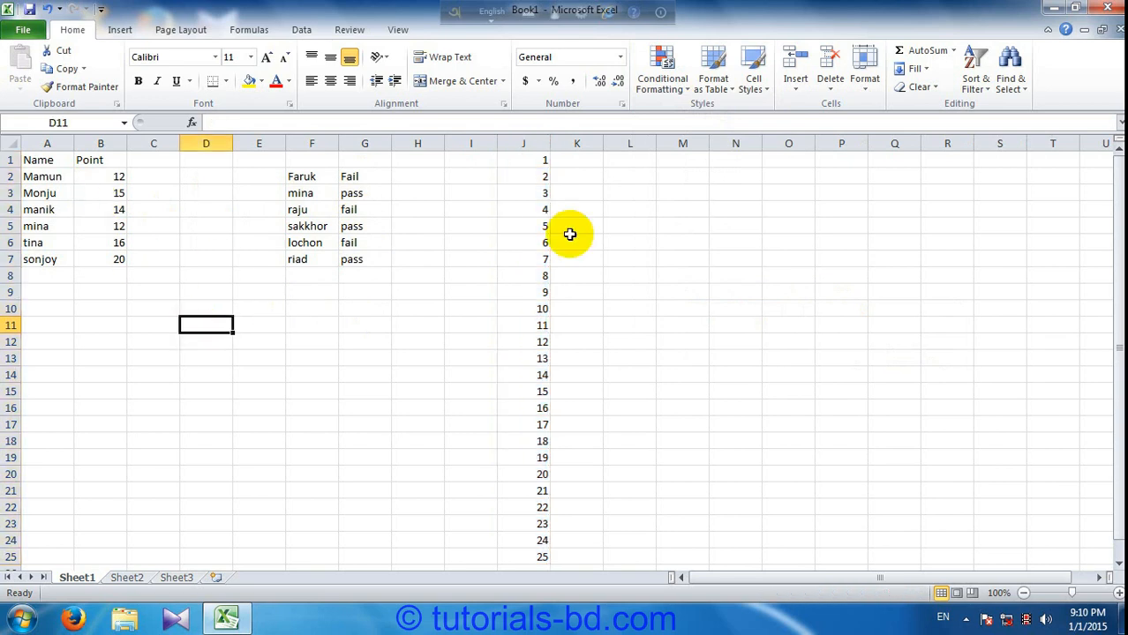